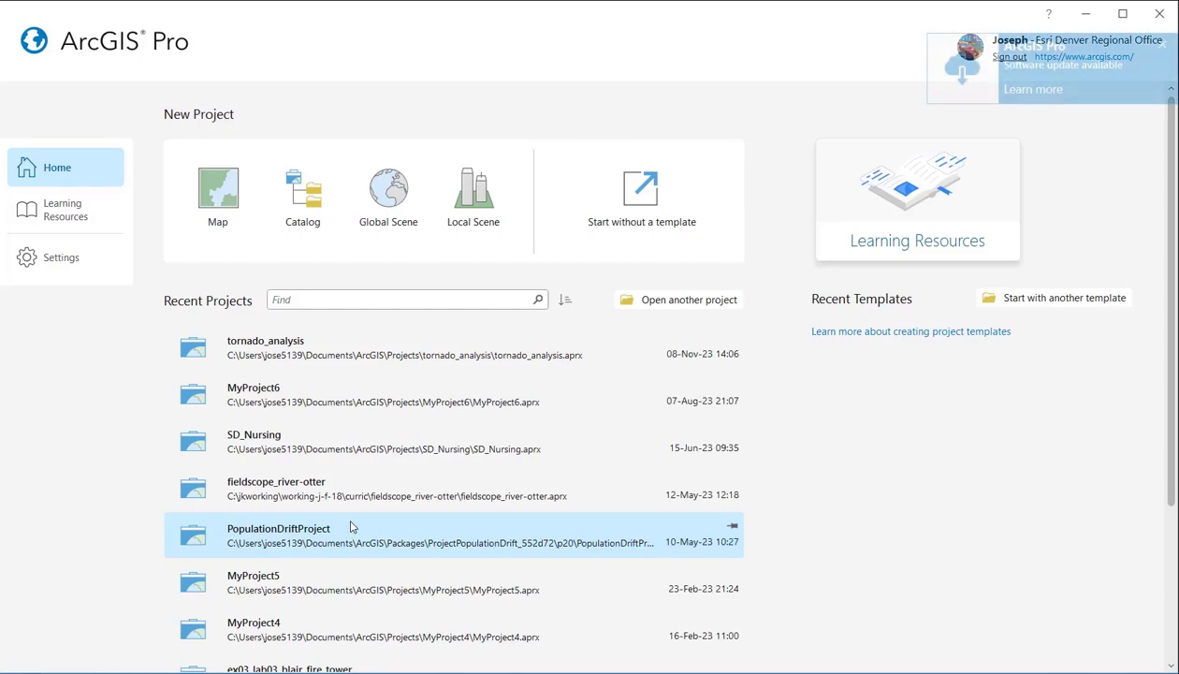
Step: Check the available software update information and return to the start page
{"action": "left_click", "coordinate": [1033, 90]}
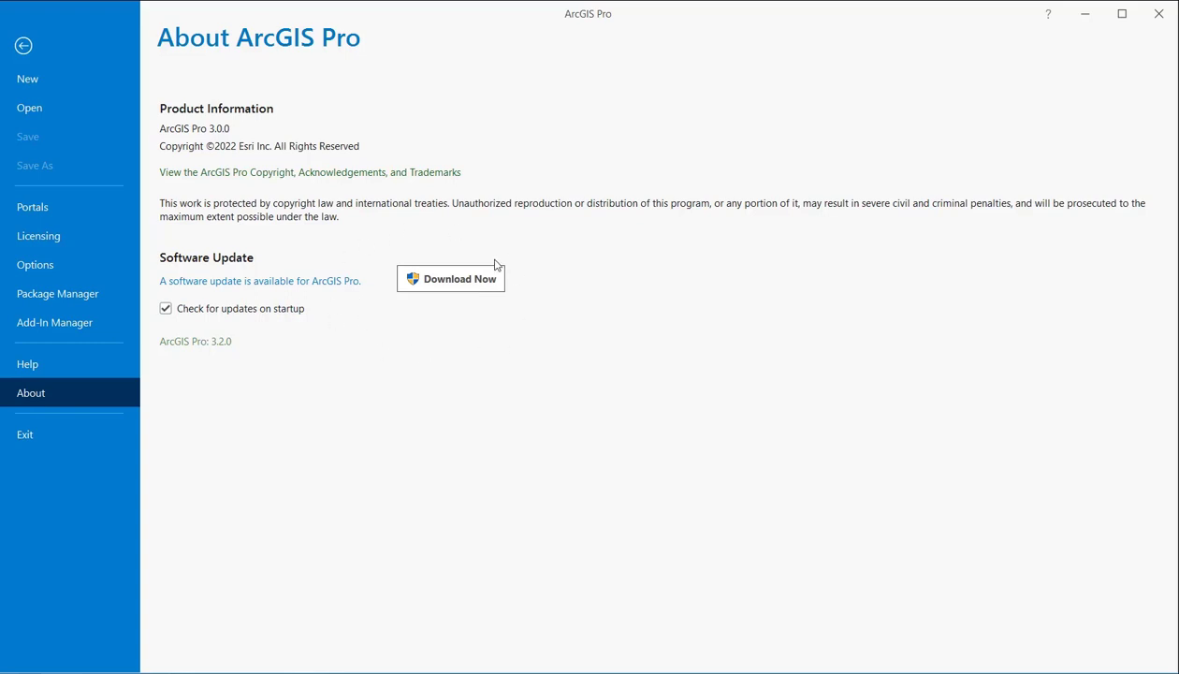
{"action": "left_click", "coordinate": [23, 44]}
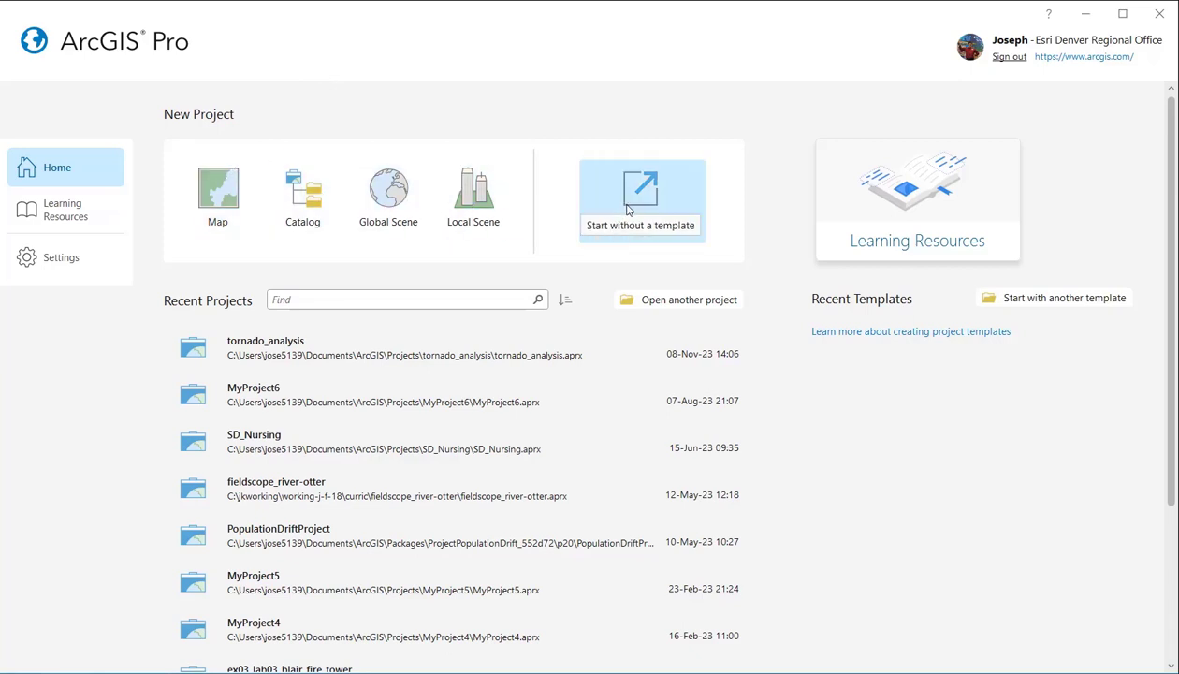
Step: Create a new map project named tornado_analysis_ou in its own folder at the default location
{"action": "left_click", "coordinate": [231, 221]}
{"action": "left_click", "coordinate": [480, 300]}
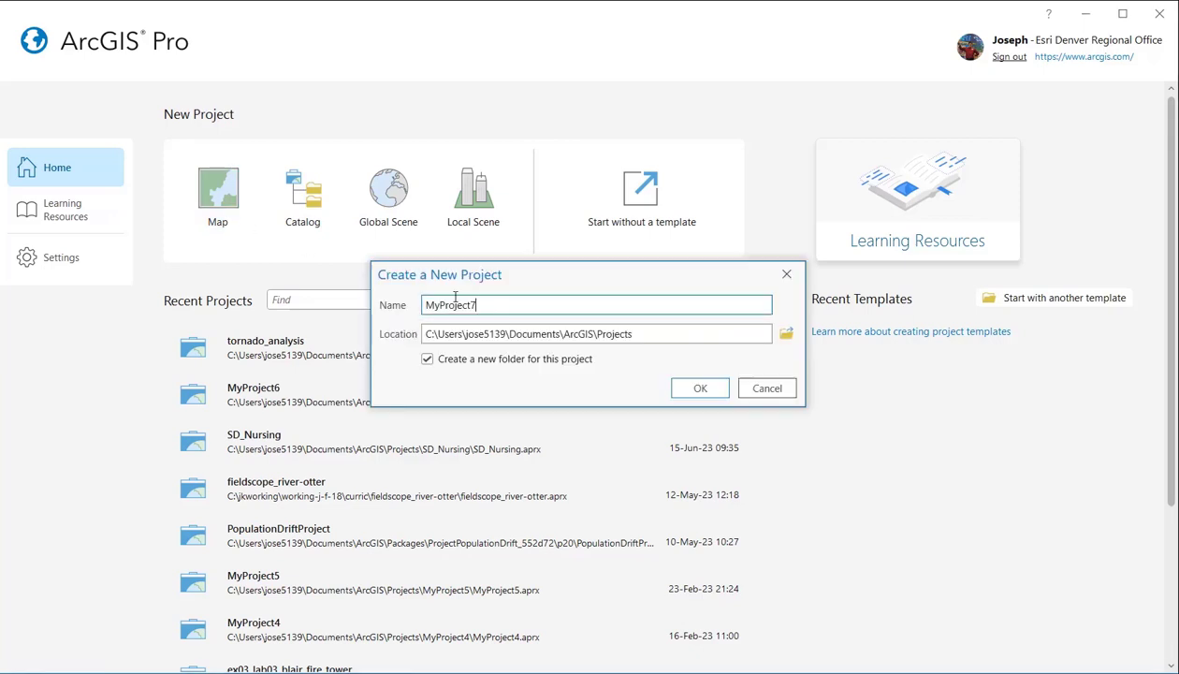
{"action": "key", "text": "ctrl+a"}
{"action": "type", "text": "tornado_an"}
{"action": "left_click", "coordinate": [692, 389]}
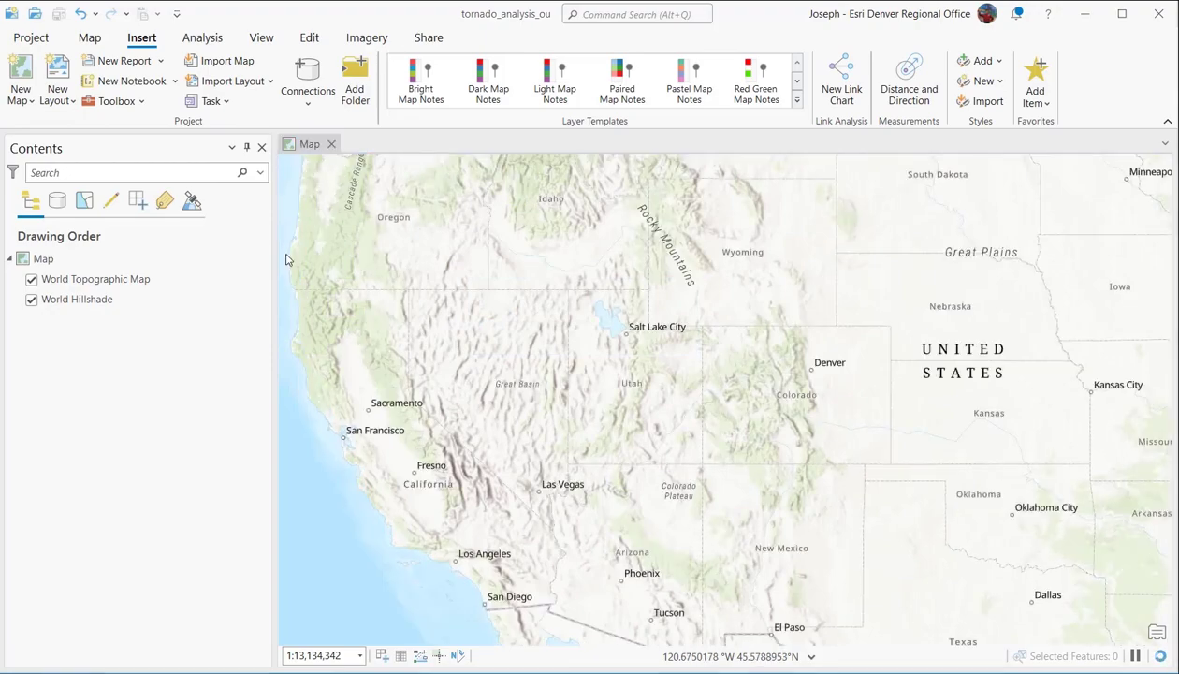
Step: Review the project options and the commands for mapping, inserting, analysis, viewing, editing, imagery and sharing, including the geoprocessing tools
{"action": "left_click", "coordinate": [31, 38]}
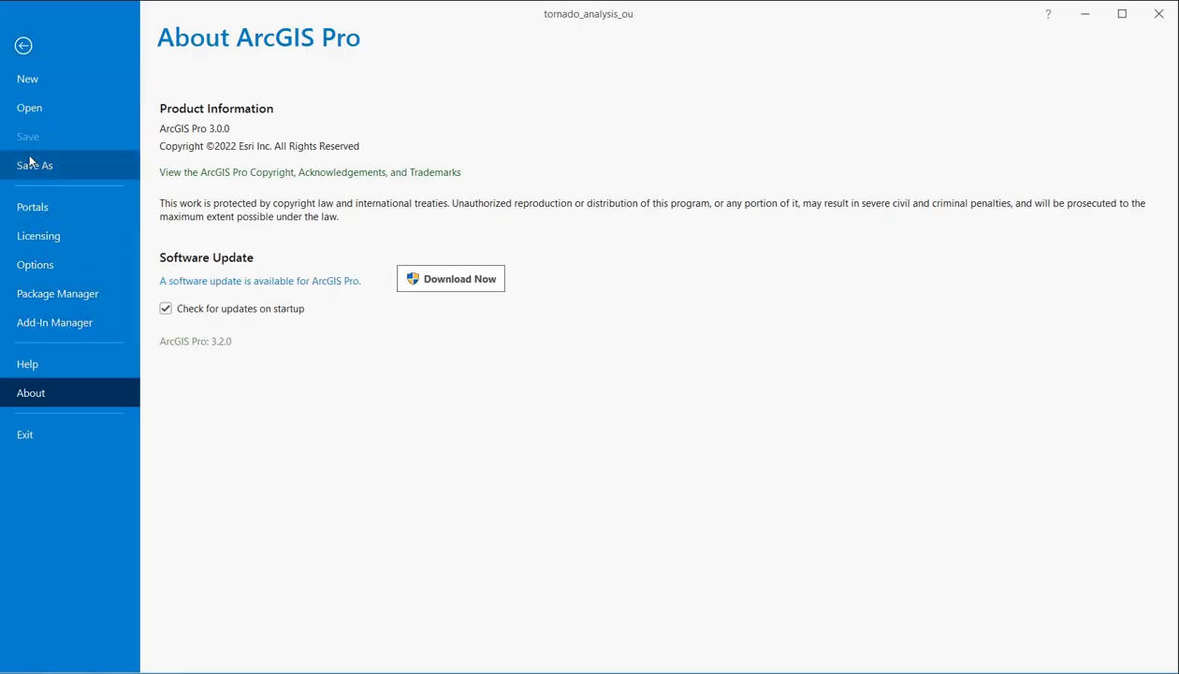
{"action": "left_click", "coordinate": [24, 45]}
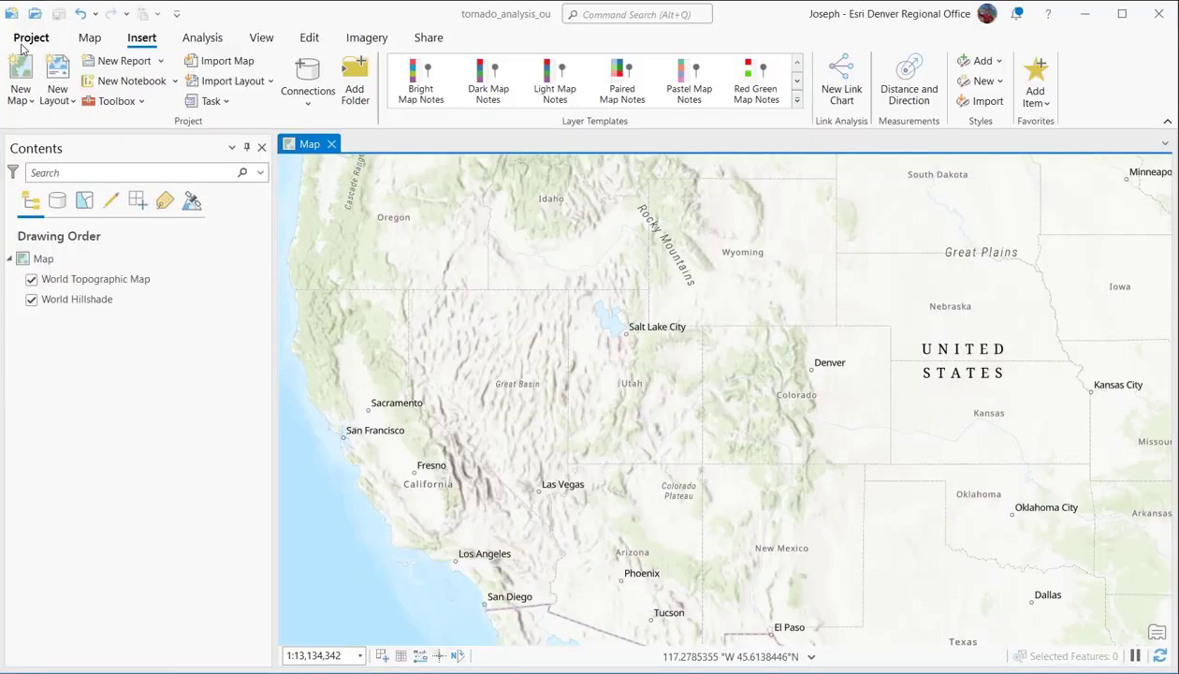
{"action": "left_click", "coordinate": [89, 40]}
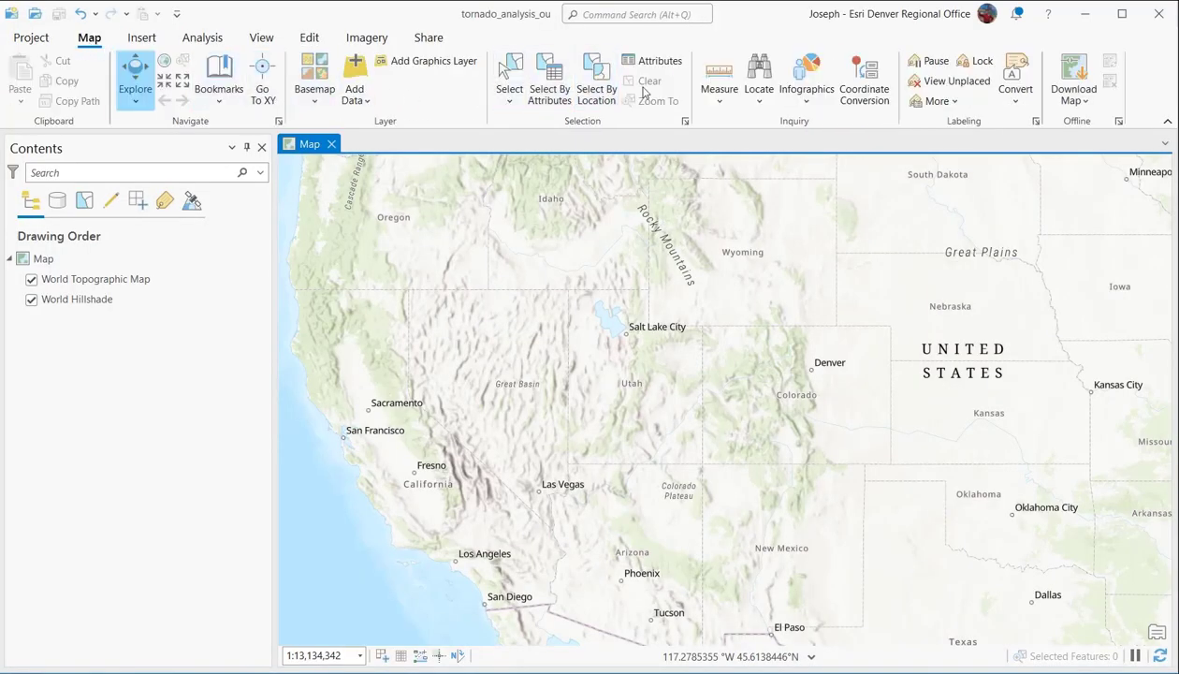
{"action": "left_click", "coordinate": [142, 41]}
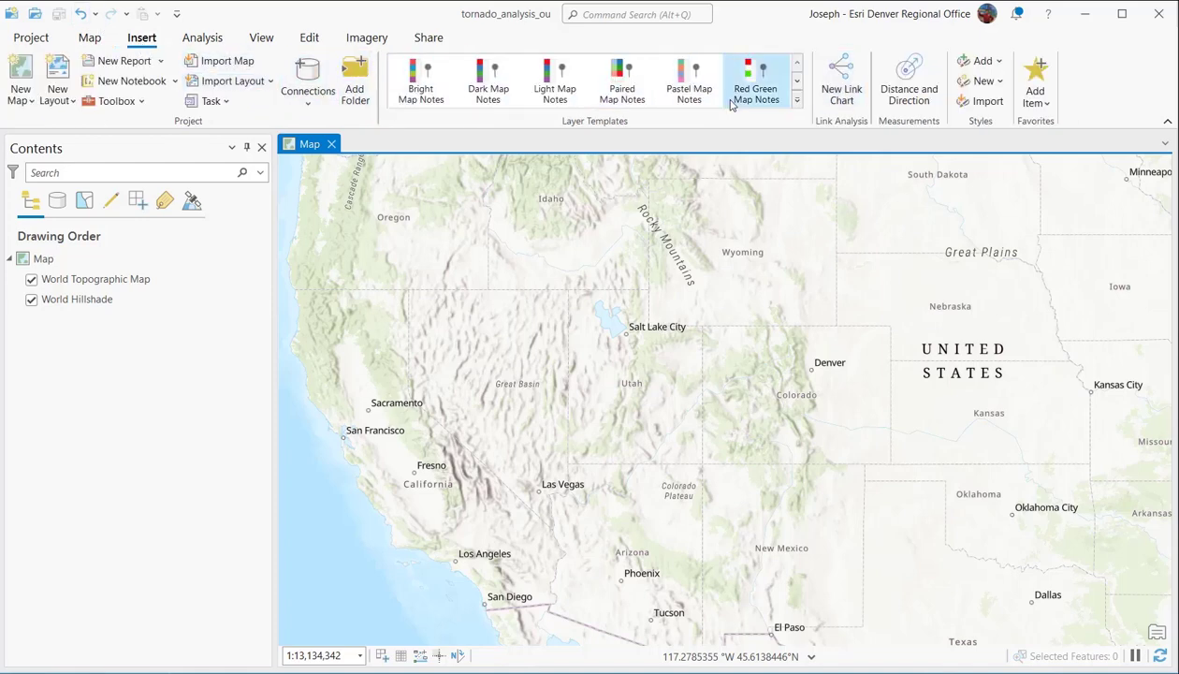
{"action": "left_click", "coordinate": [196, 37]}
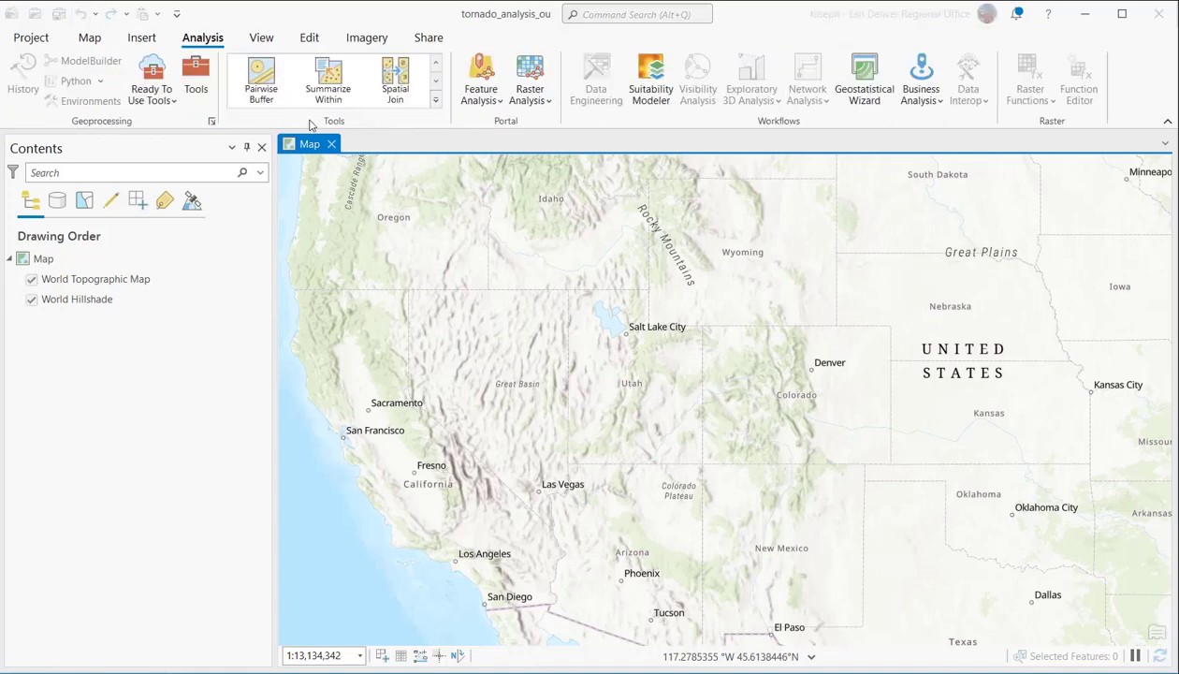
{"action": "left_click", "coordinate": [195, 84]}
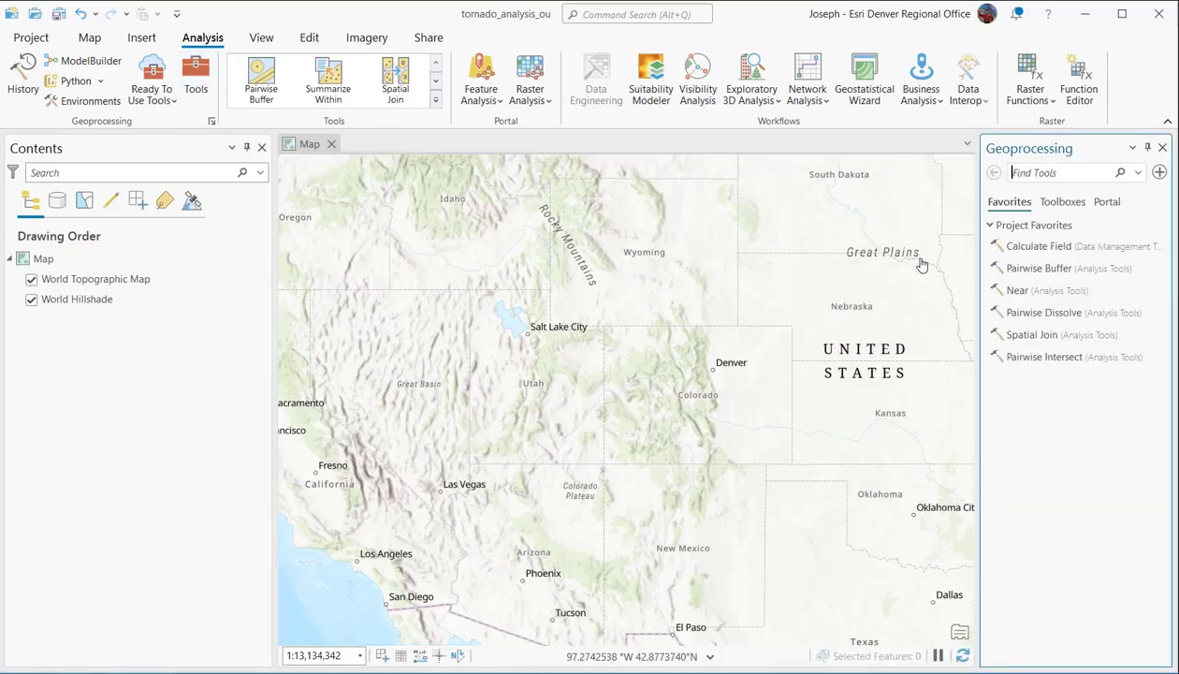
{"action": "left_click", "coordinate": [1161, 148]}
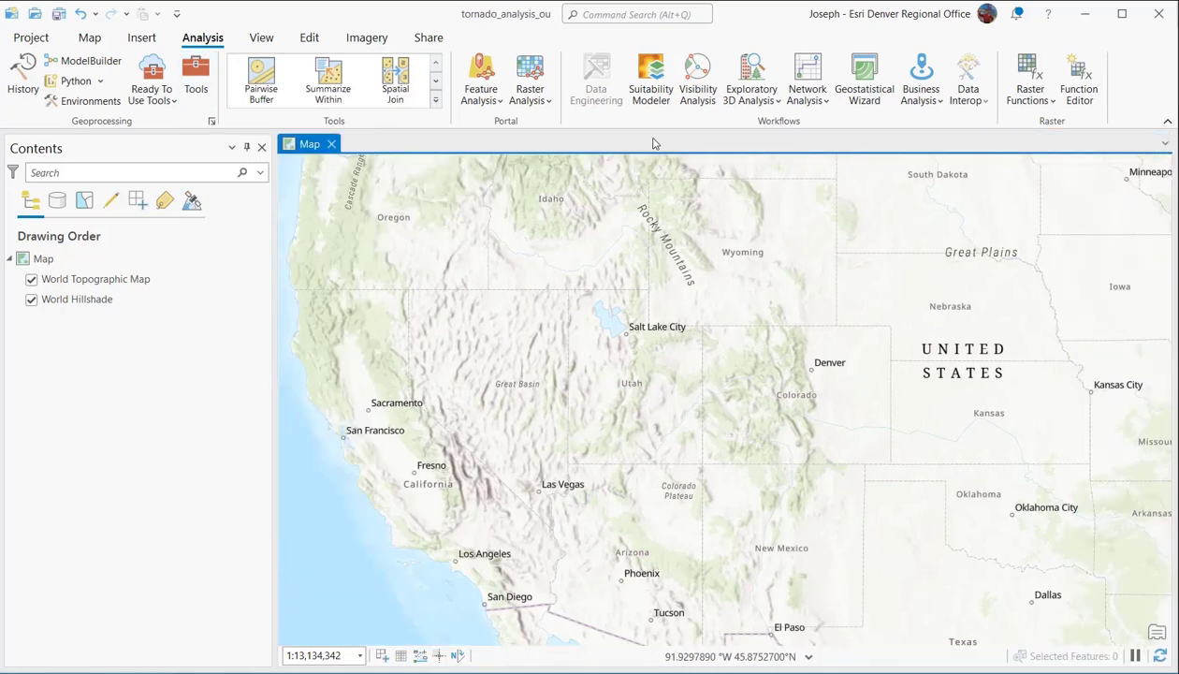
{"action": "left_click", "coordinate": [256, 41]}
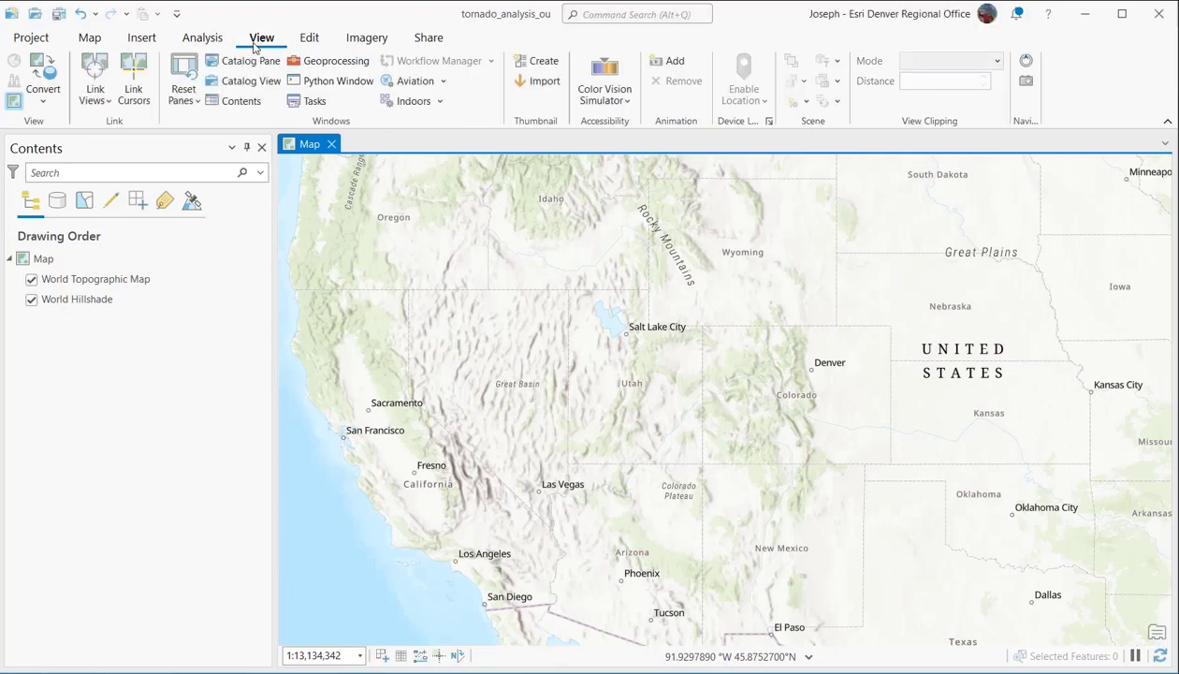
{"action": "left_click", "coordinate": [309, 38]}
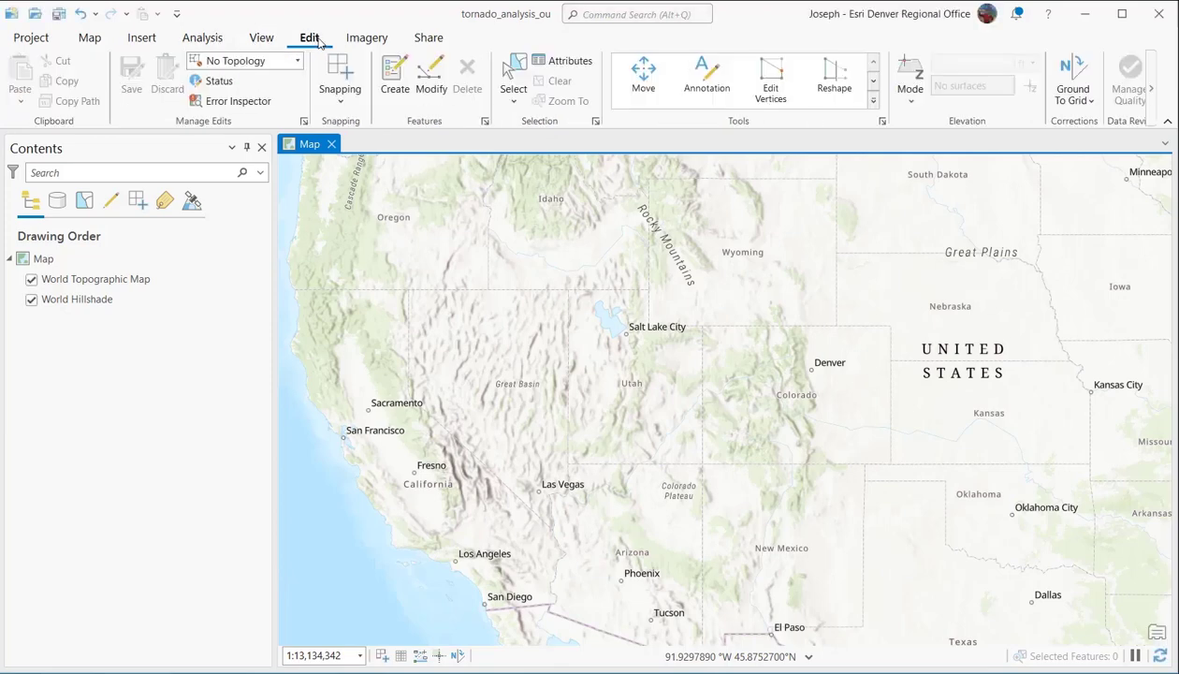
{"action": "left_click", "coordinate": [371, 45]}
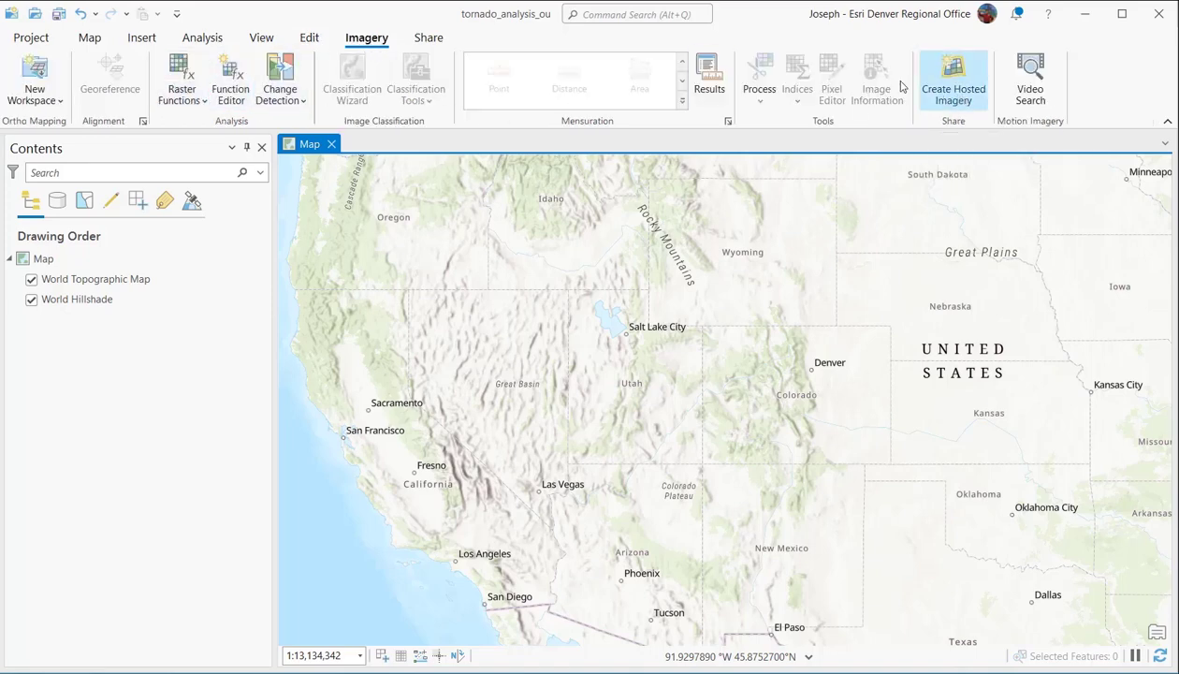
{"action": "left_click", "coordinate": [432, 42]}
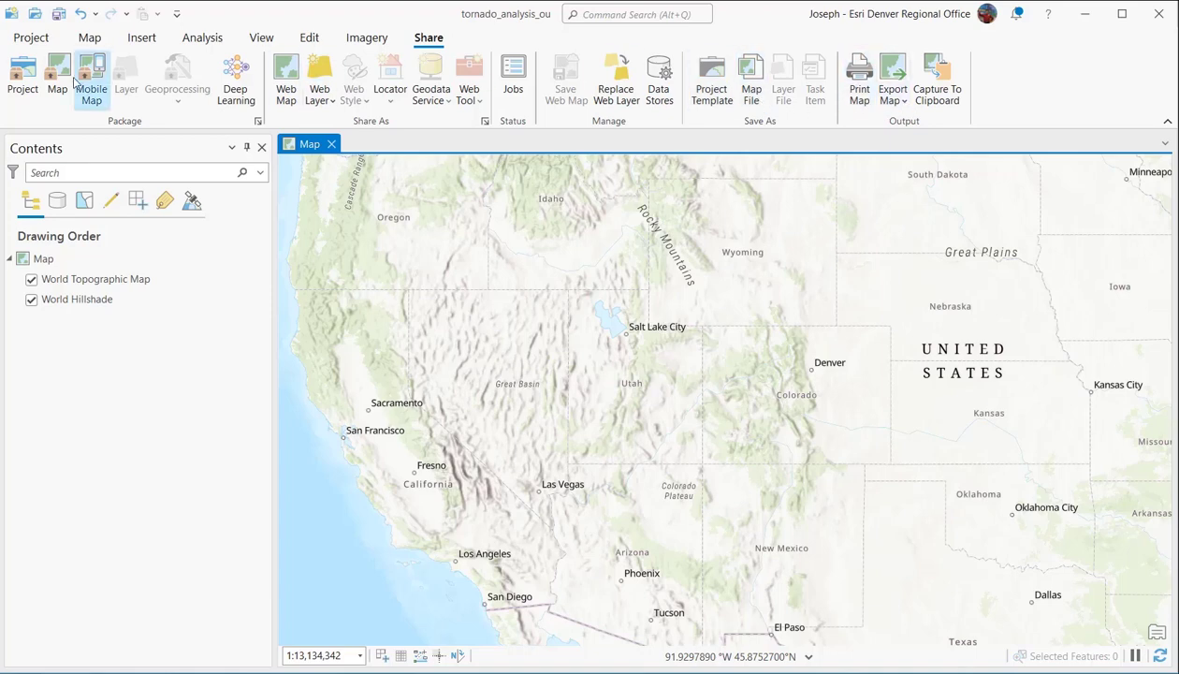
Step: Open the Add Data dialog for the map
{"action": "left_click", "coordinate": [94, 40]}
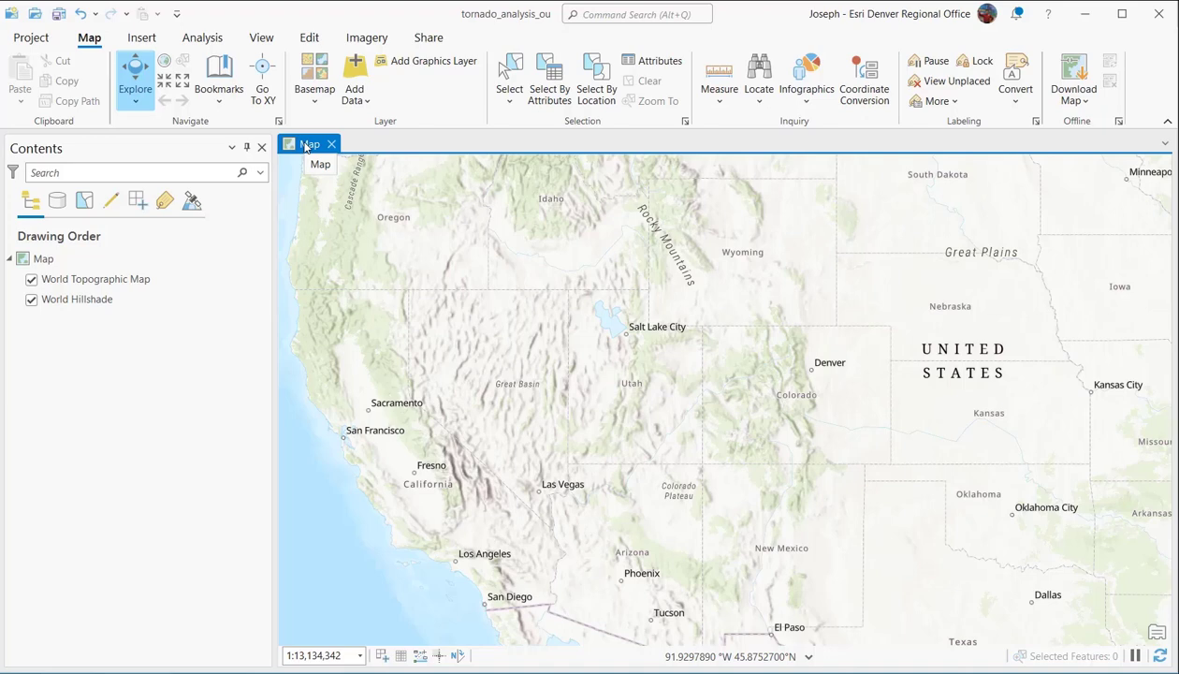
{"action": "left_click", "coordinate": [352, 94]}
{"action": "left_click", "coordinate": [379, 127]}
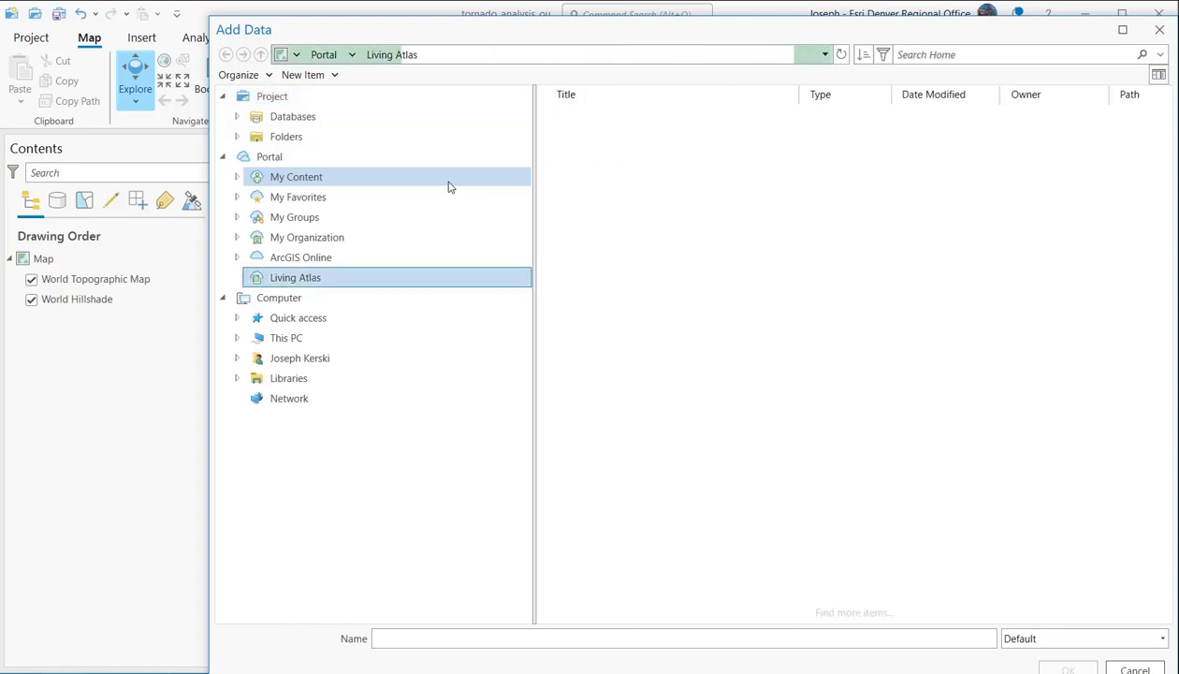
Step: Examine the project folders and databases, My Content, ArcGIS Online and Living Atlas as possible data sources
{"action": "left_click", "coordinate": [237, 136]}
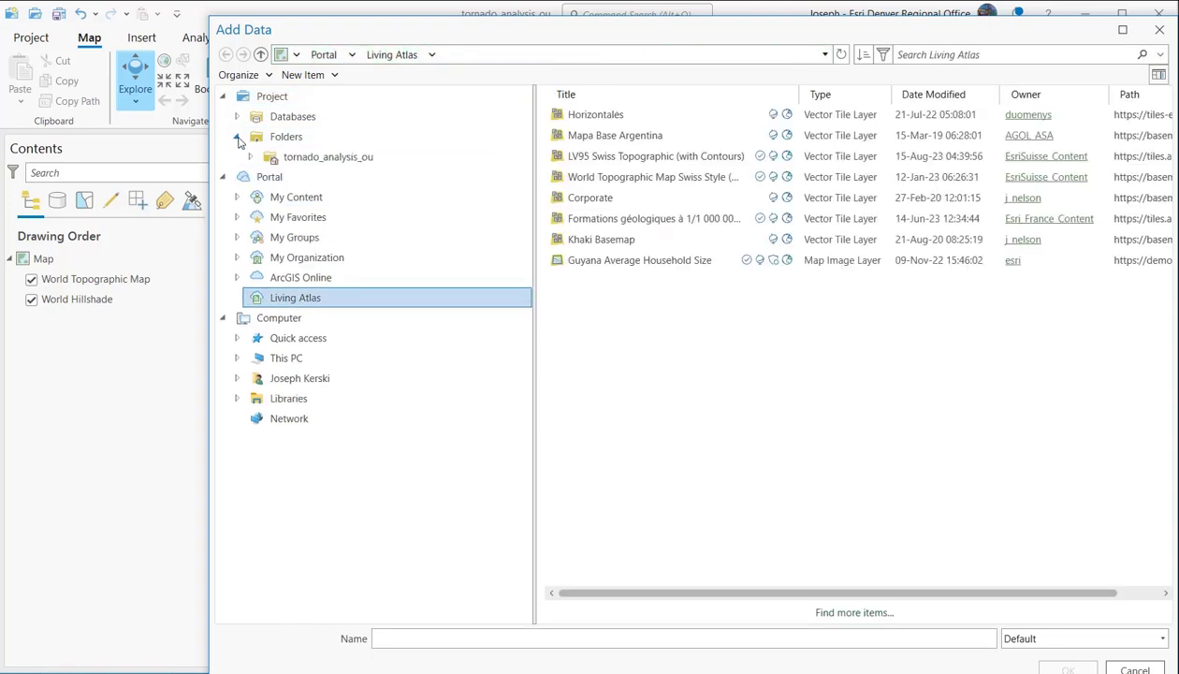
{"action": "left_click", "coordinate": [238, 137]}
{"action": "left_click", "coordinate": [236, 117]}
{"action": "left_click", "coordinate": [236, 116]}
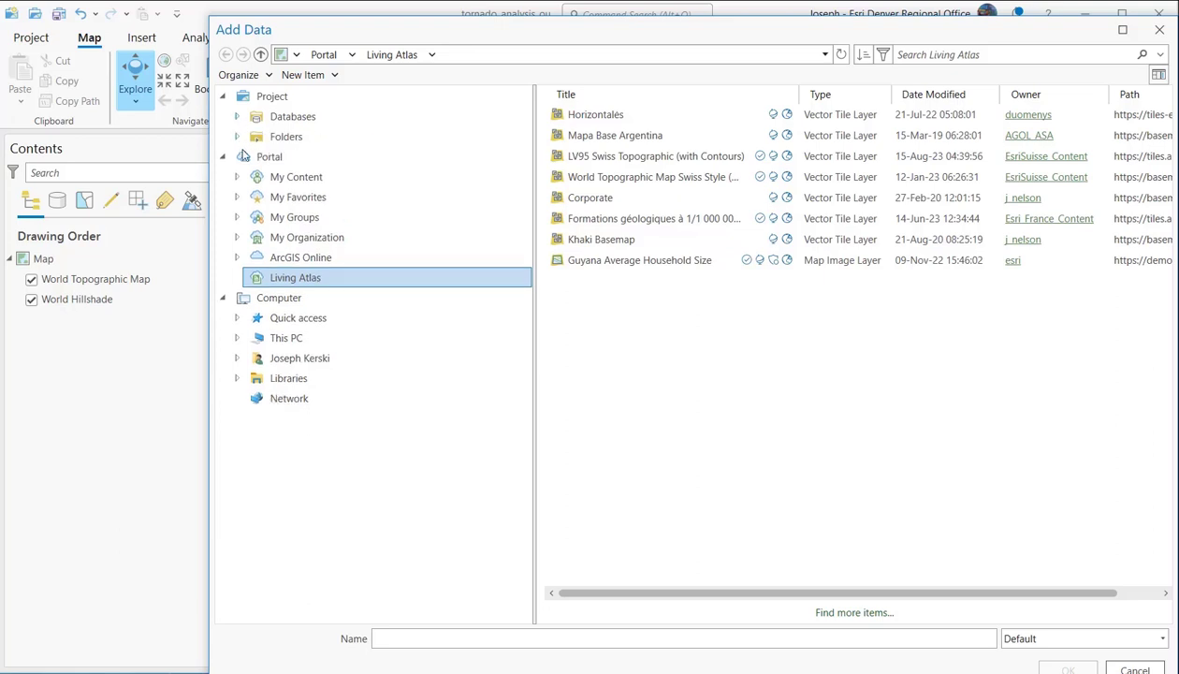
{"action": "left_click", "coordinate": [237, 178]}
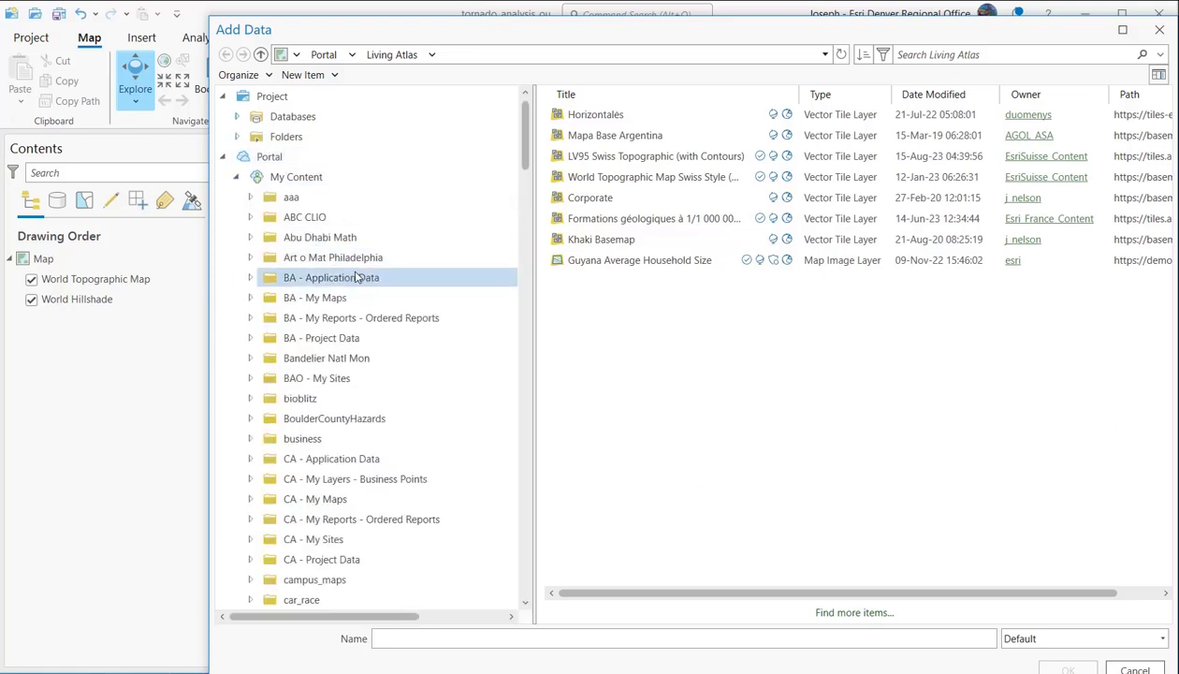
{"action": "left_click", "coordinate": [236, 177]}
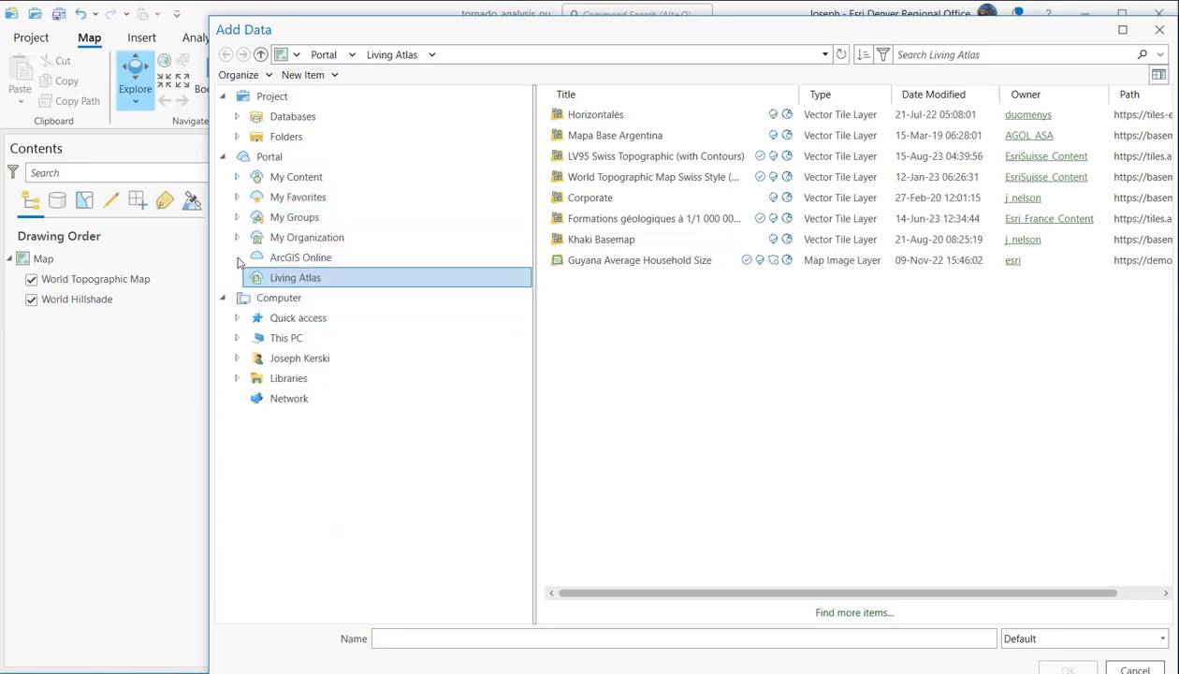
{"action": "left_click", "coordinate": [309, 261]}
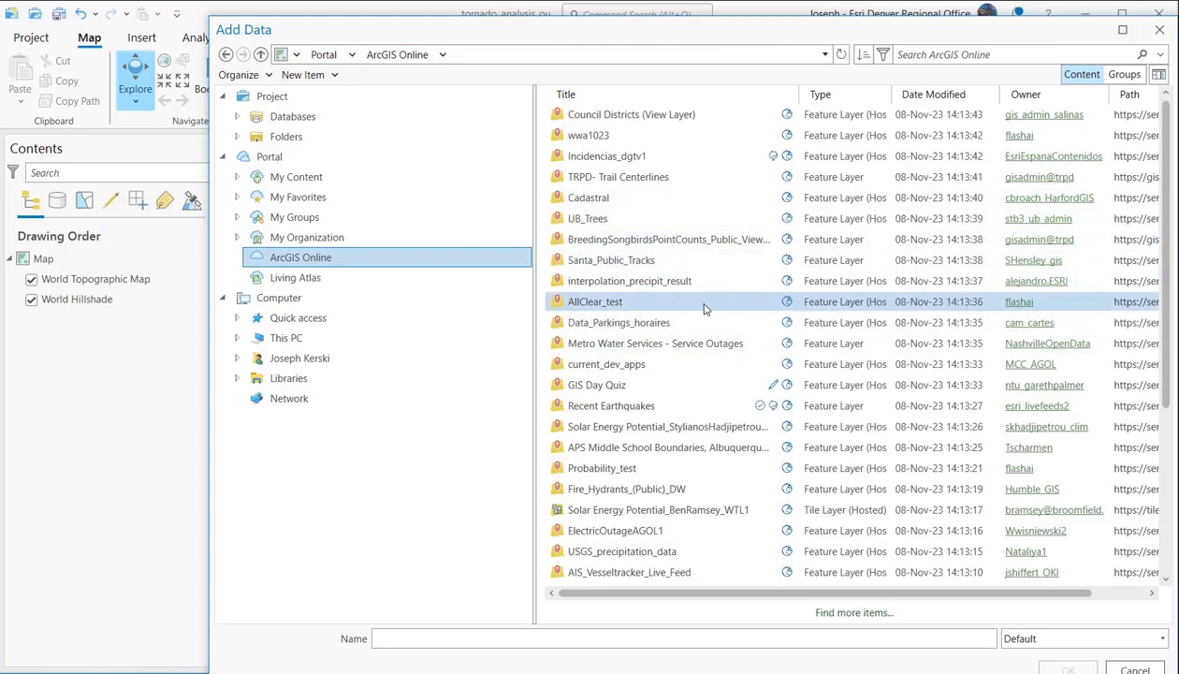
{"action": "left_click", "coordinate": [326, 287]}
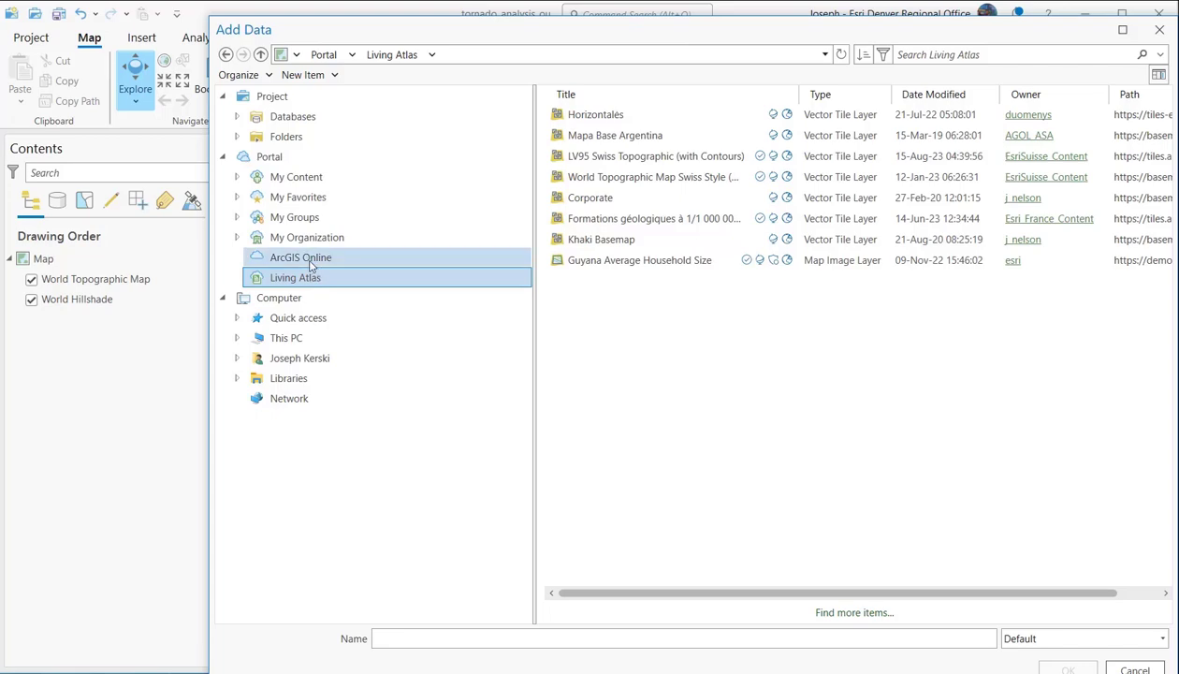
{"action": "left_click", "coordinate": [310, 261]}
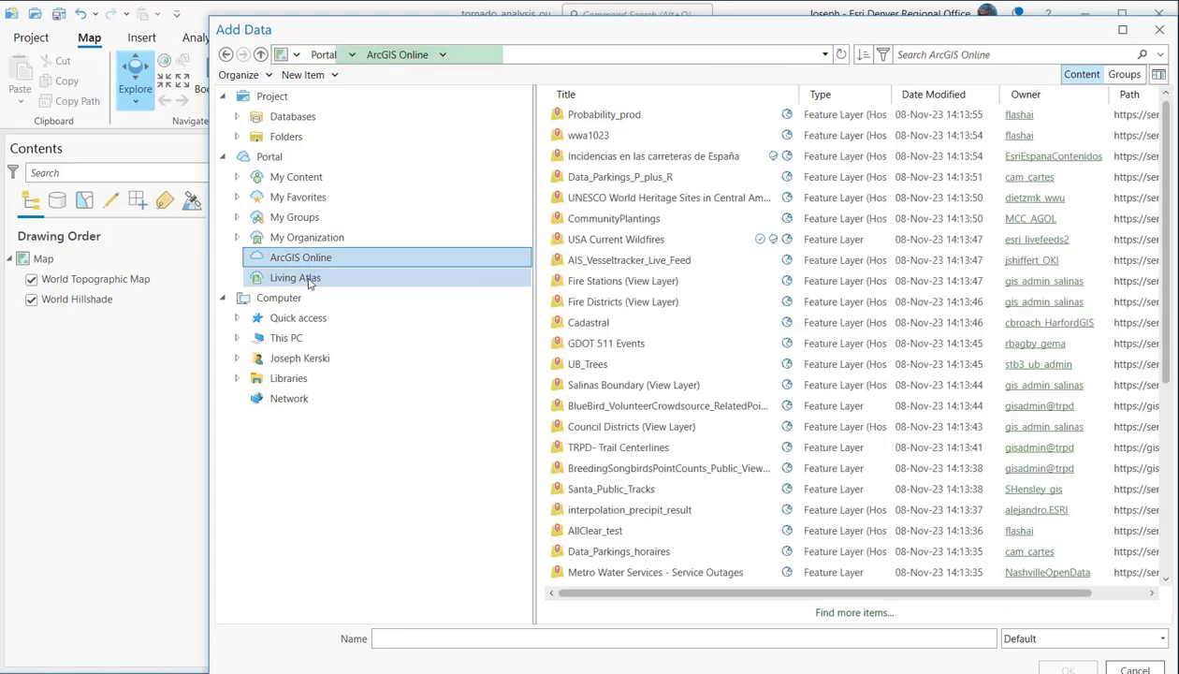
Step: Search the Living Atlas for "tornado tracks", add the Tornado_Tracks_B layer to the map and dismiss the feature limit warning
{"action": "left_click", "coordinate": [311, 280]}
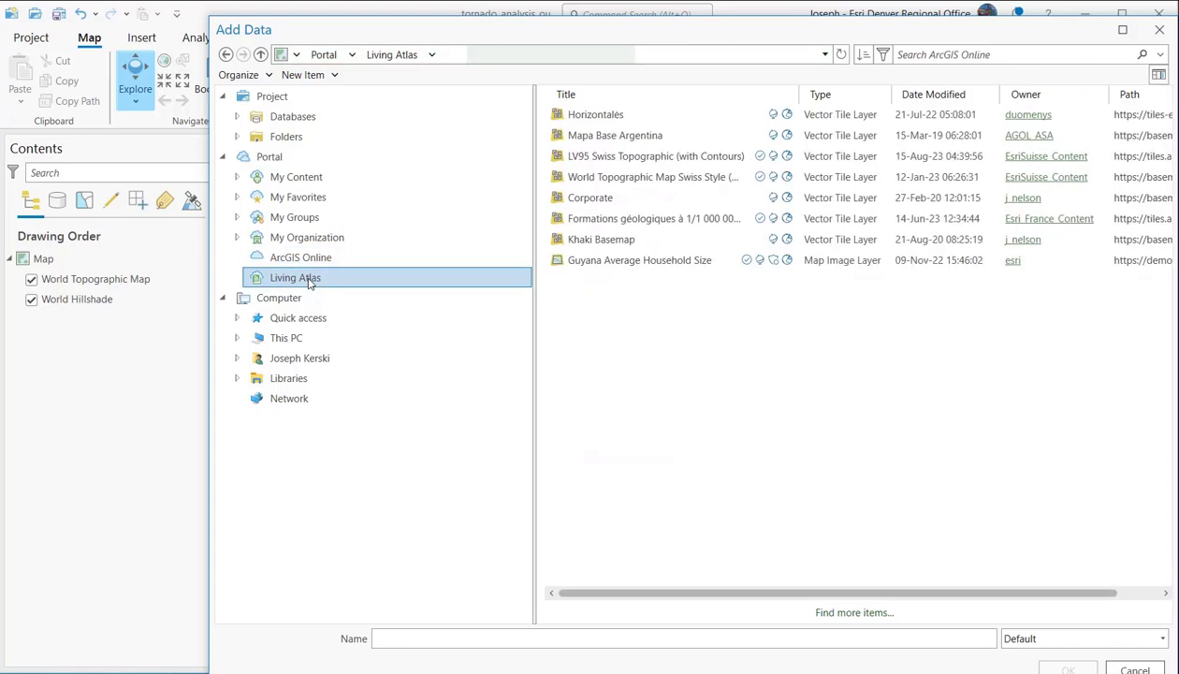
{"action": "left_click", "coordinate": [952, 56]}
{"action": "type", "text": "tornado tracks"}
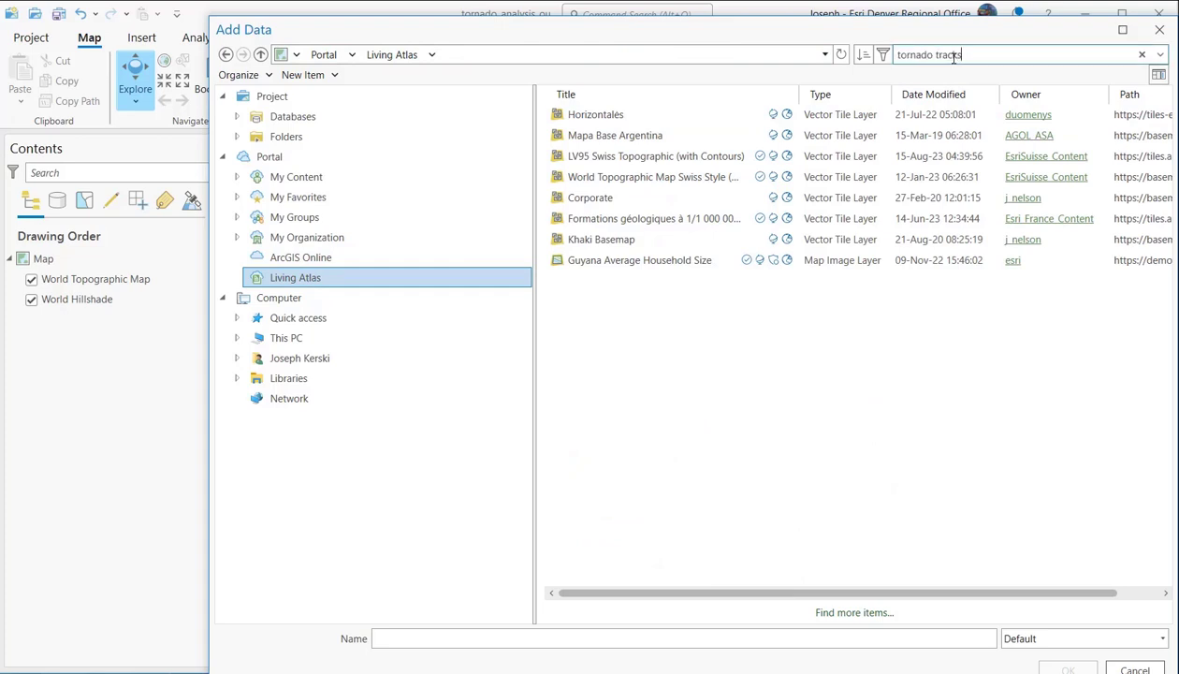
{"action": "key", "text": "Return"}
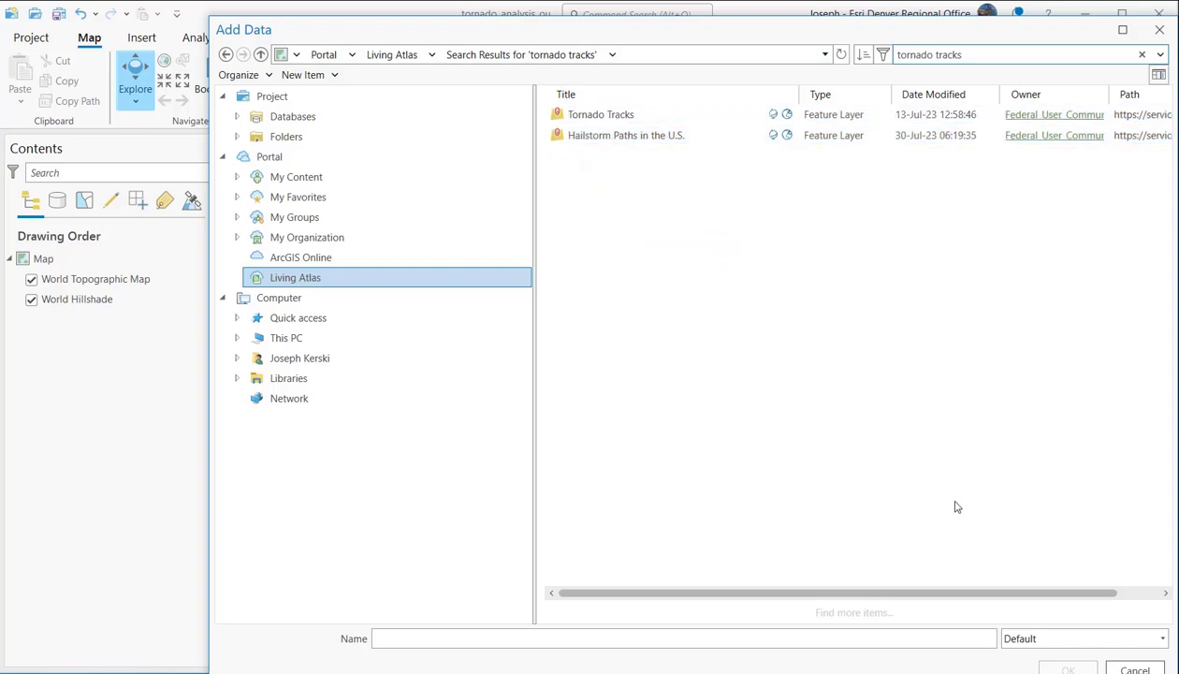
{"action": "left_click_drag", "start_coordinate": [992, 590], "coordinate": [832, 591]}
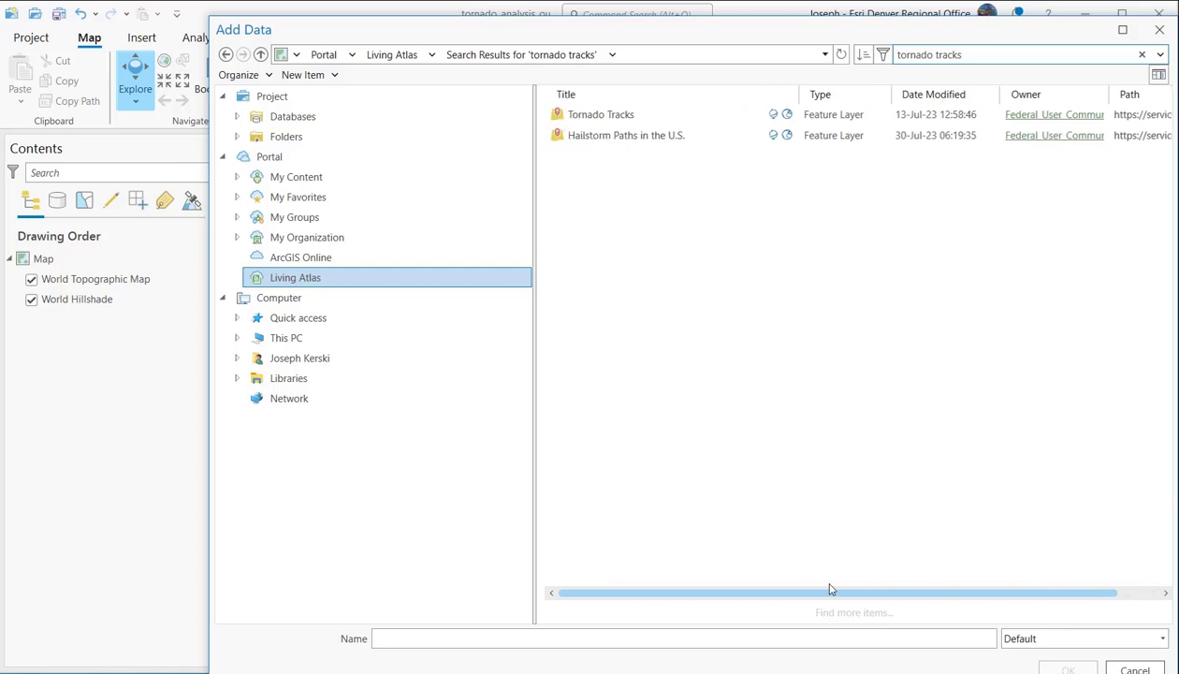
{"action": "double_click", "coordinate": [605, 120]}
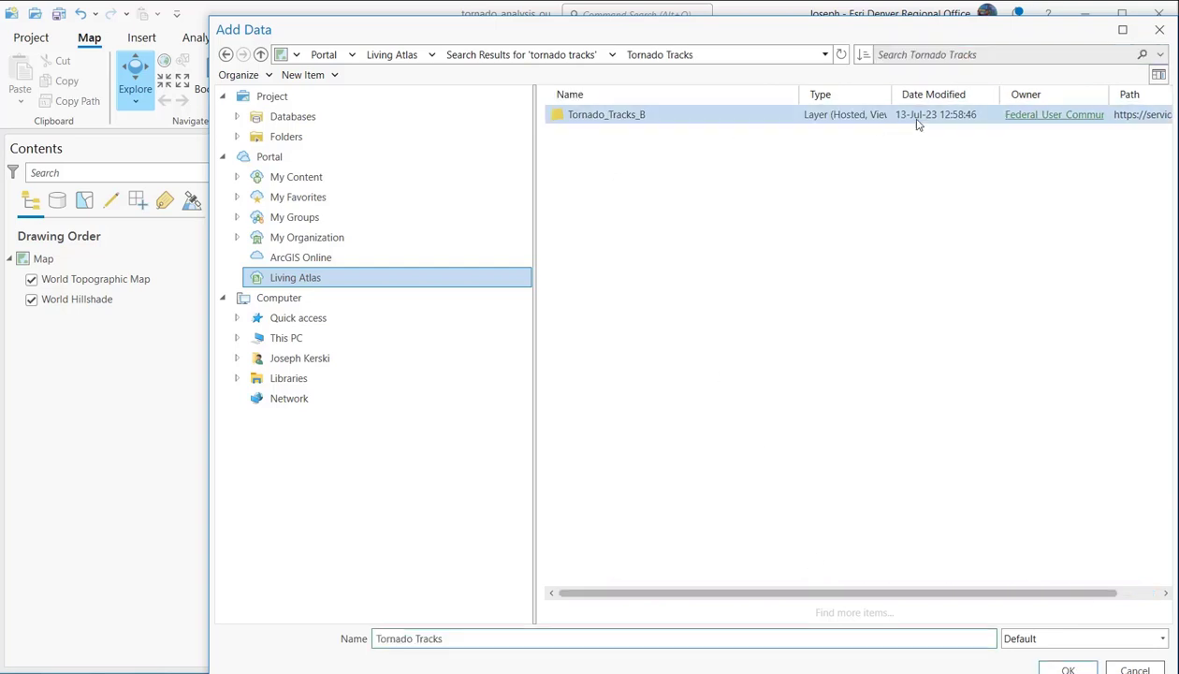
{"action": "double_click", "coordinate": [627, 116]}
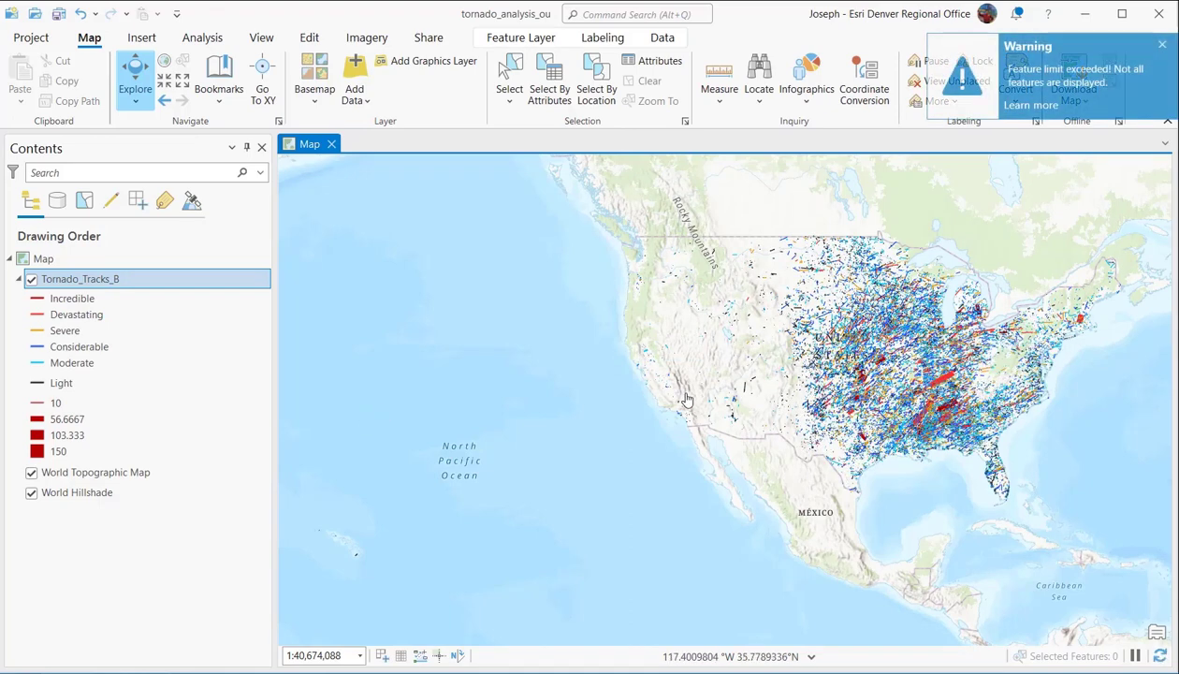
{"action": "left_click_drag", "start_coordinate": [709, 399], "coordinate": [559, 384]}
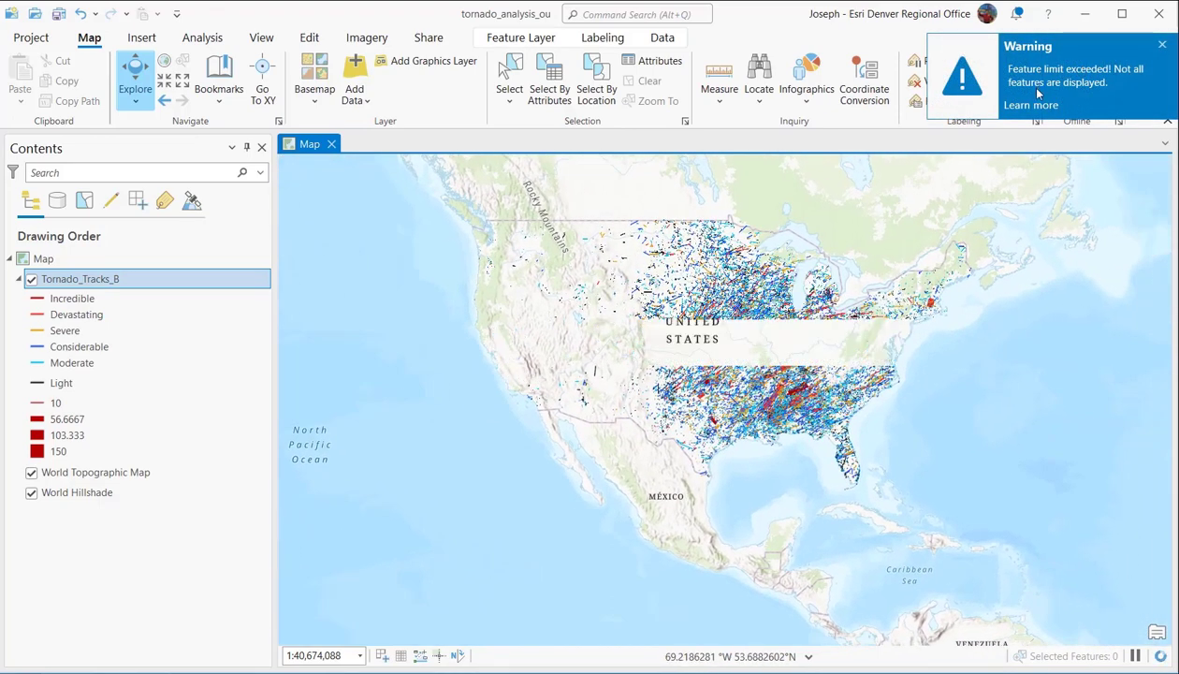
{"action": "left_click", "coordinate": [1161, 45]}
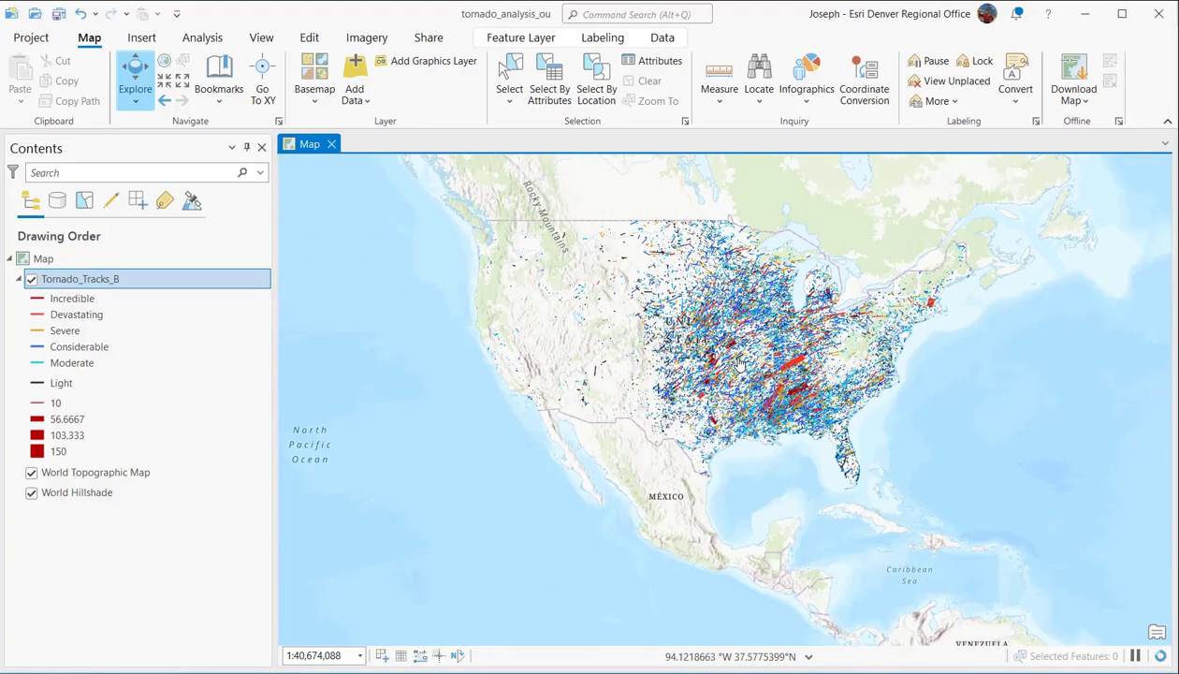
Step: Open the symbology of the Tornado_Tracks_B layer and symbolize it by unique Injuries values, generating the full value list
{"action": "scroll", "coordinate": [781, 374], "scroll_direction": "up", "scroll_amount": 1}
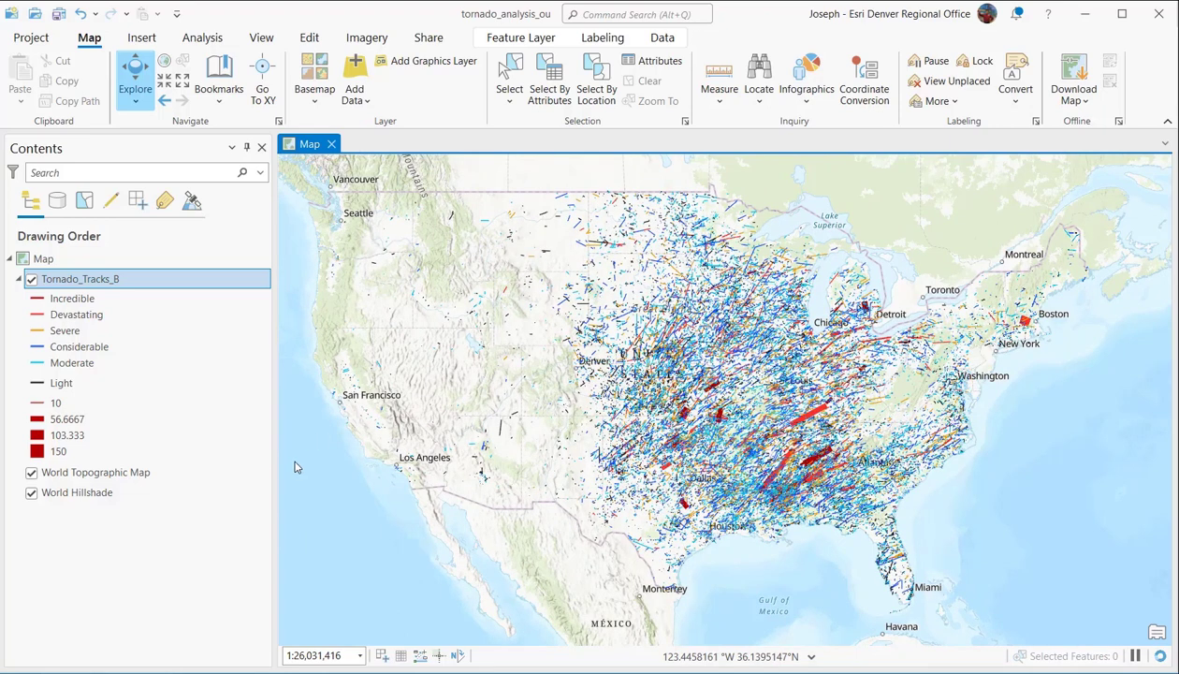
{"action": "right_click", "coordinate": [153, 281]}
{"action": "left_click", "coordinate": [216, 500]}
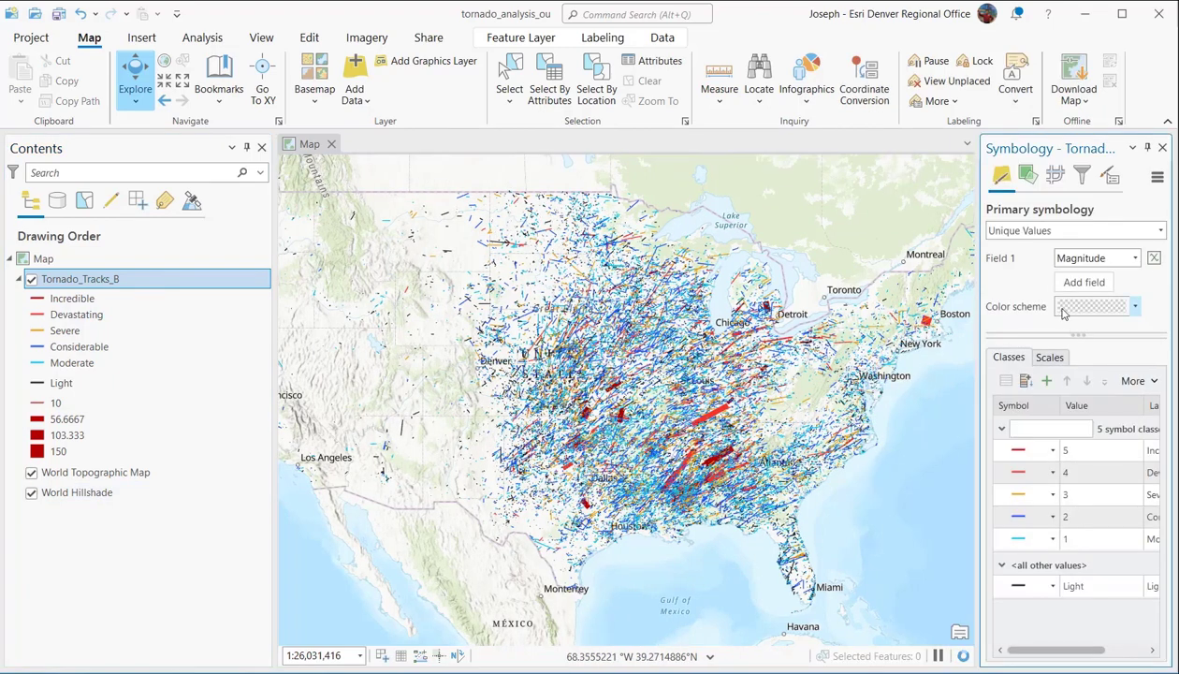
{"action": "left_click", "coordinate": [1125, 260]}
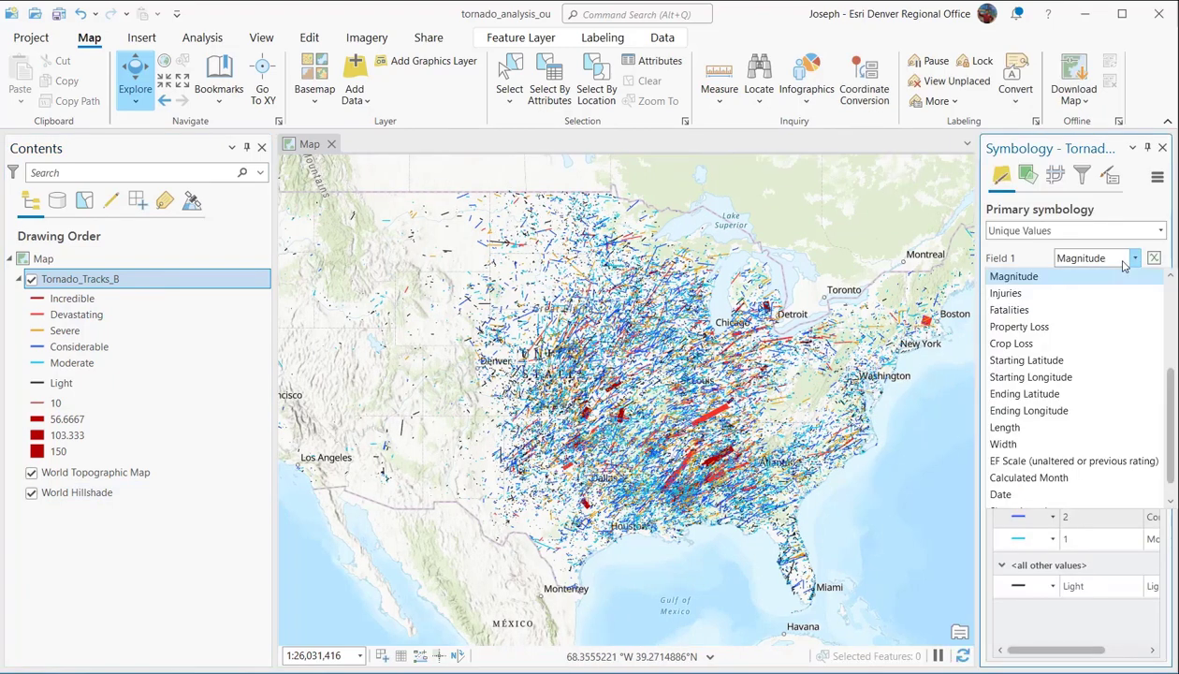
{"action": "left_click", "coordinate": [1083, 294]}
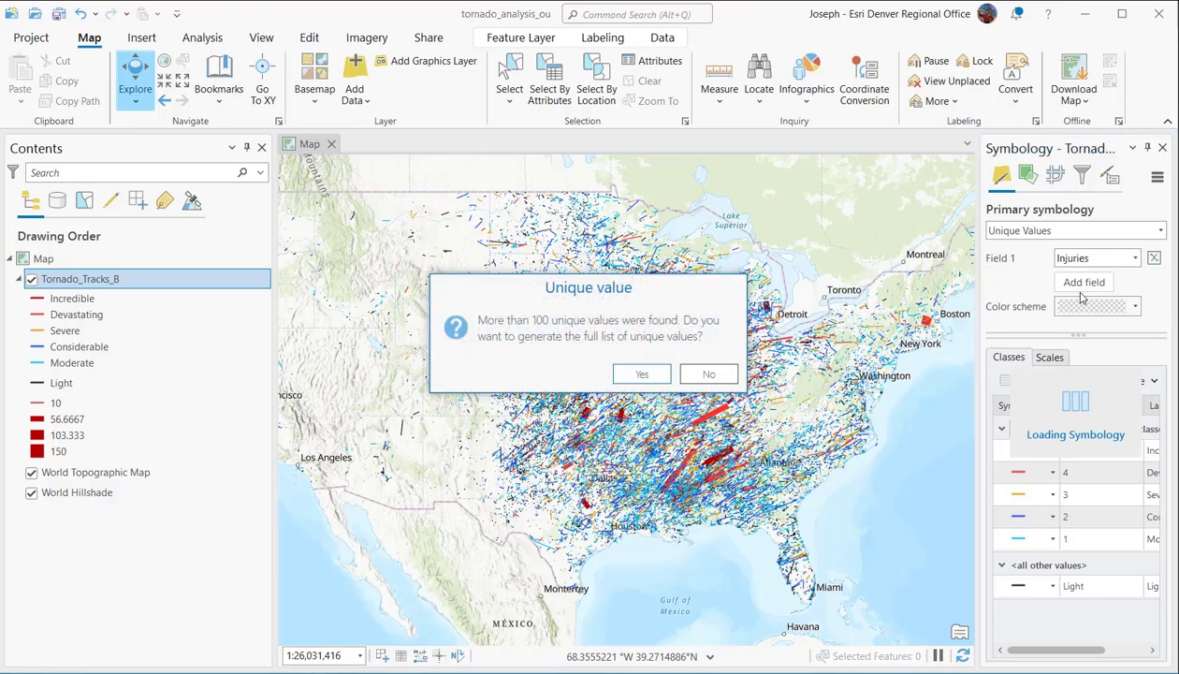
{"action": "left_click", "coordinate": [654, 378]}
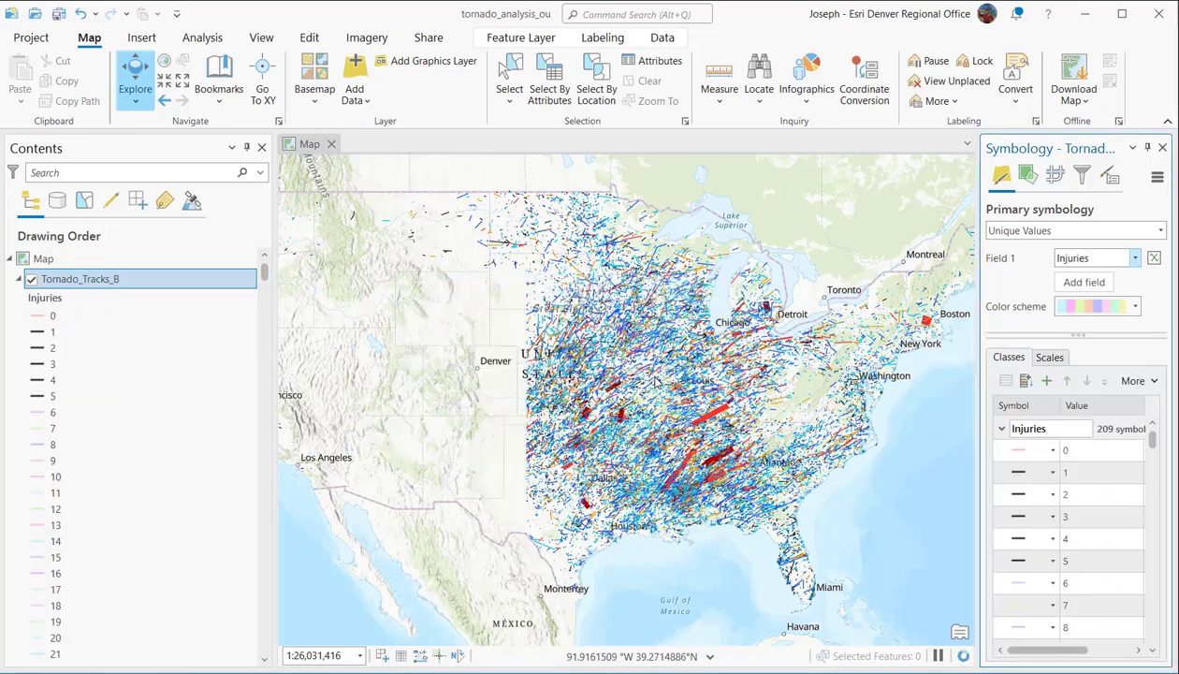
Step: Switch the tornado layer to Graduated Colors based on the Injuries field, dismissing the sample size warning
{"action": "scroll", "coordinate": [1093, 474], "scroll_direction": "up", "scroll_amount": 2}
{"action": "left_click", "coordinate": [1074, 234]}
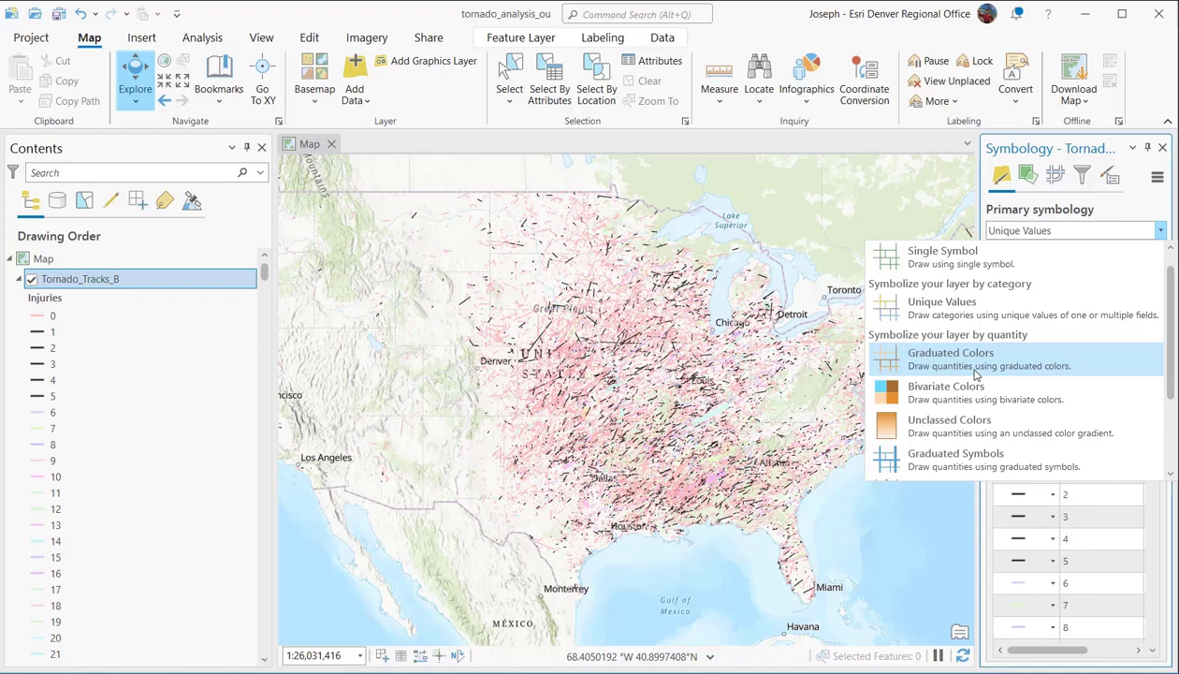
{"action": "left_click", "coordinate": [975, 375]}
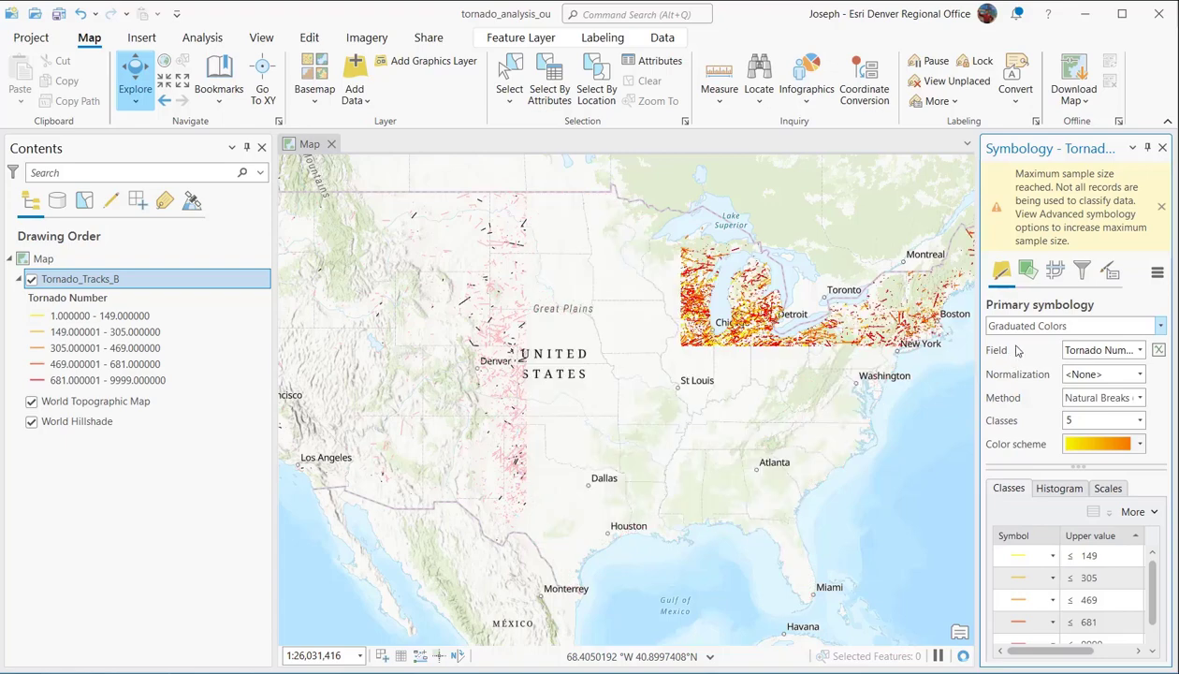
{"action": "left_click", "coordinate": [1161, 207]}
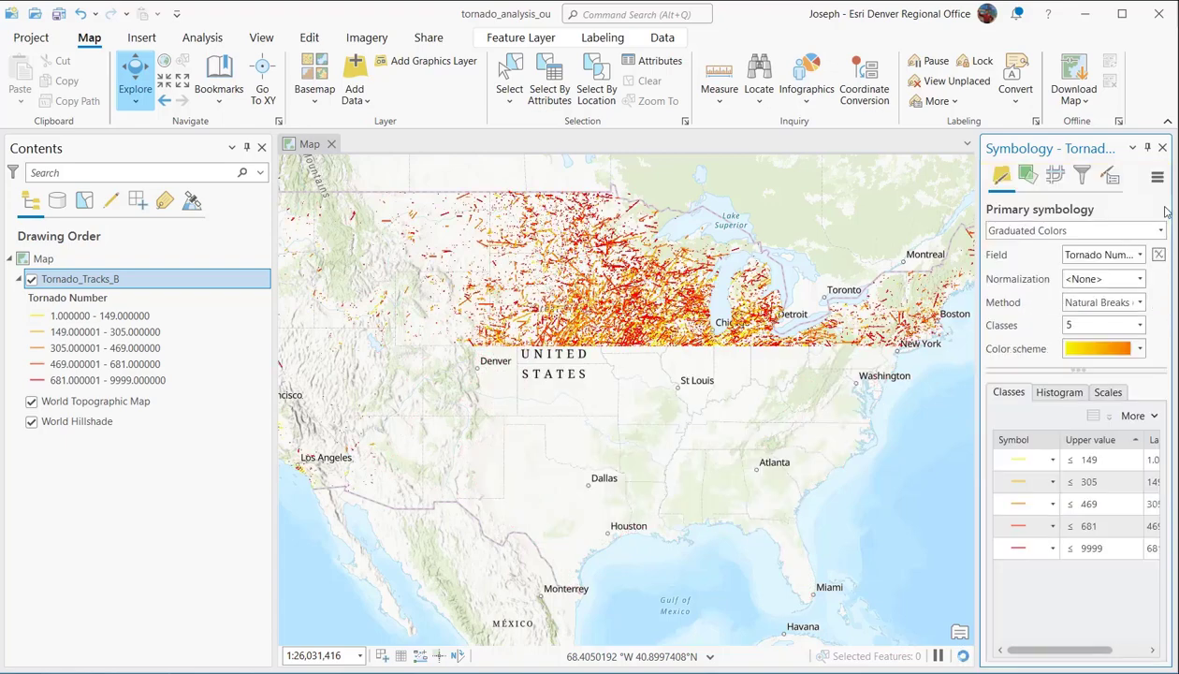
{"action": "left_click", "coordinate": [1121, 256]}
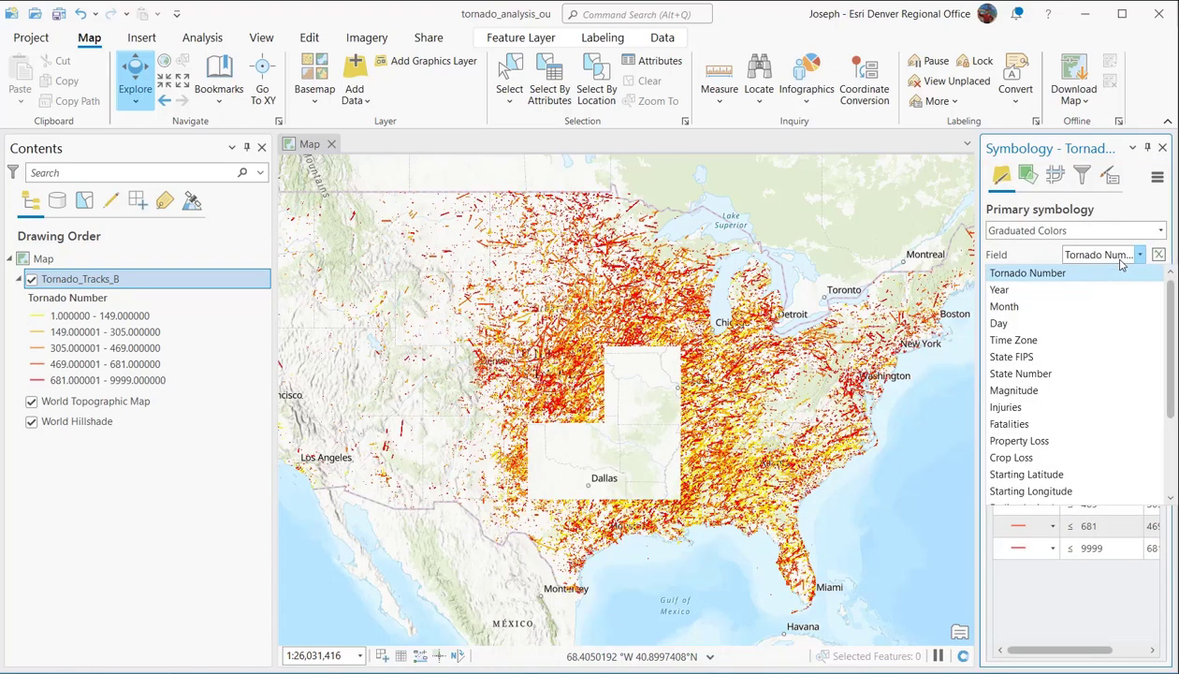
{"action": "left_click", "coordinate": [1065, 408]}
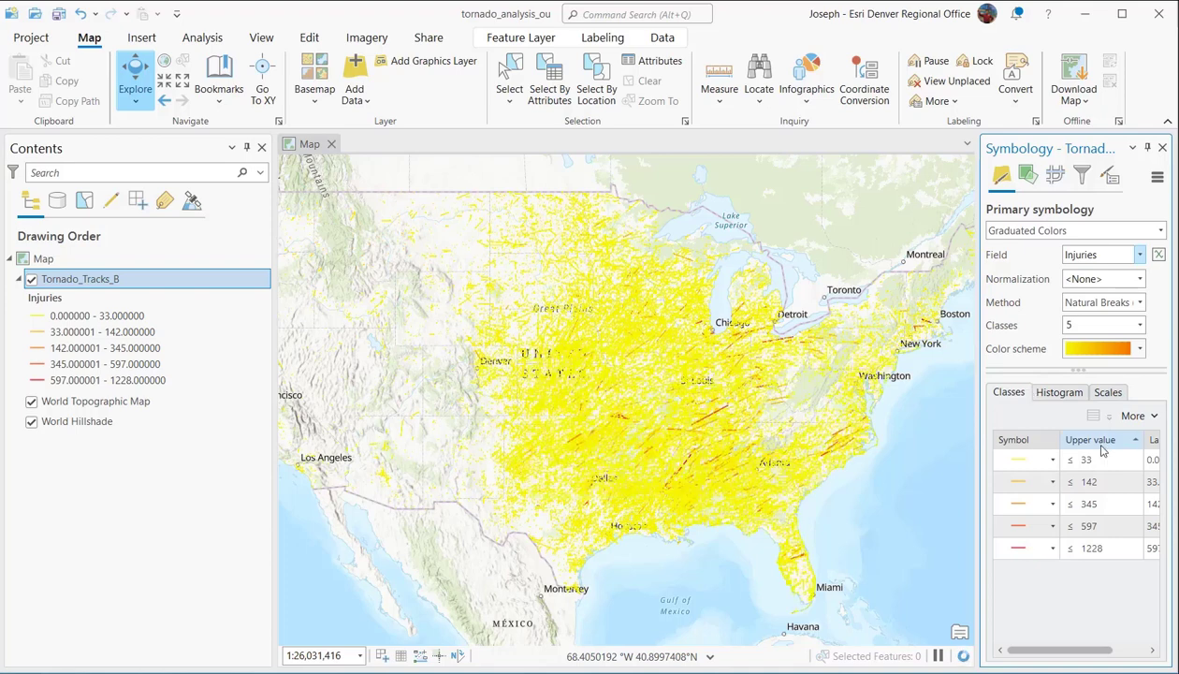
Step: Set the Injuries classification method to Quantile and show the statistics below the class list
{"action": "left_click", "coordinate": [1083, 303]}
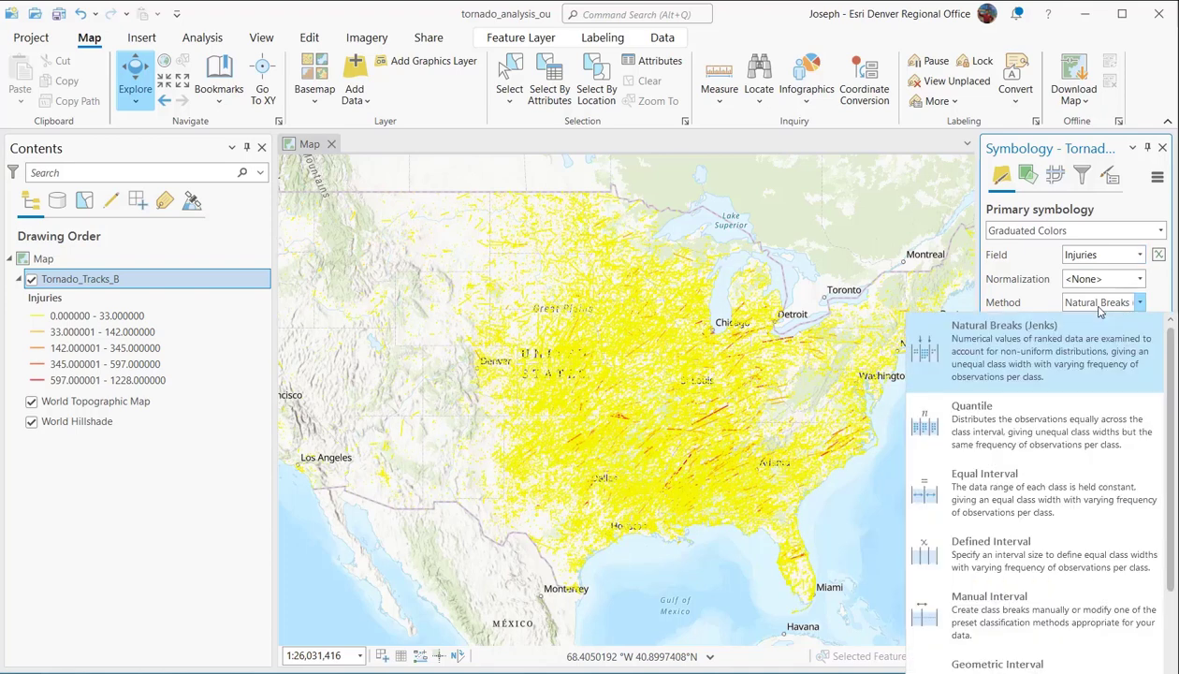
{"action": "left_click", "coordinate": [1026, 435]}
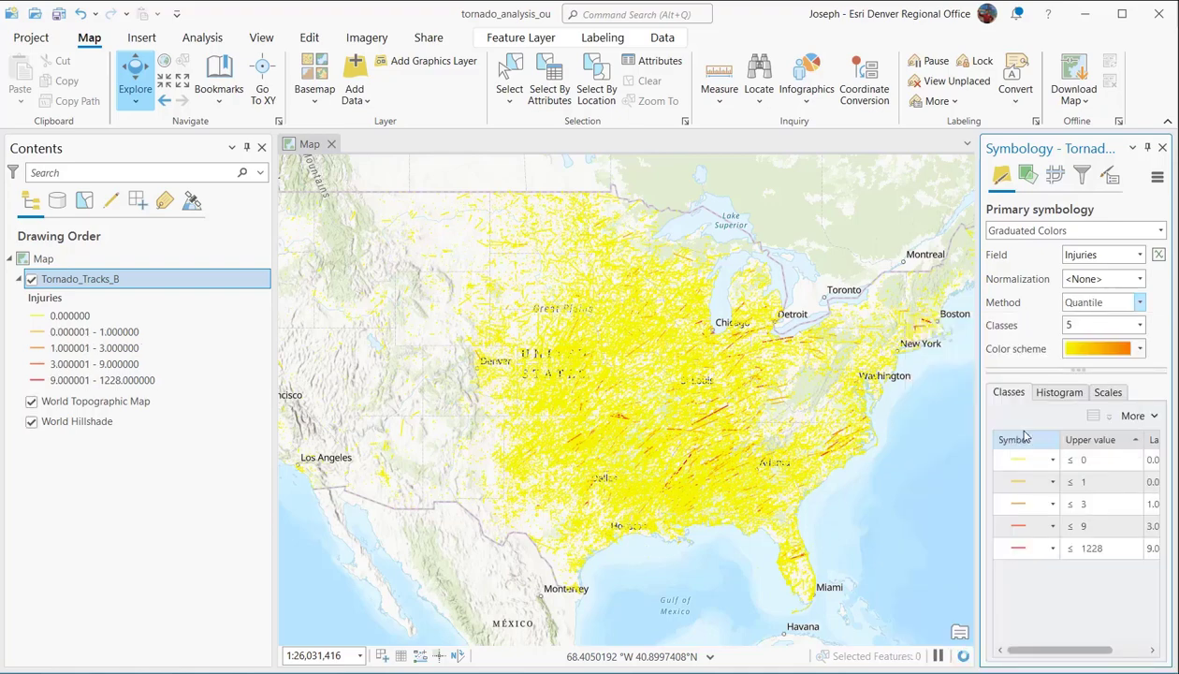
{"action": "left_click", "coordinate": [1152, 417]}
{"action": "left_click", "coordinate": [1039, 478]}
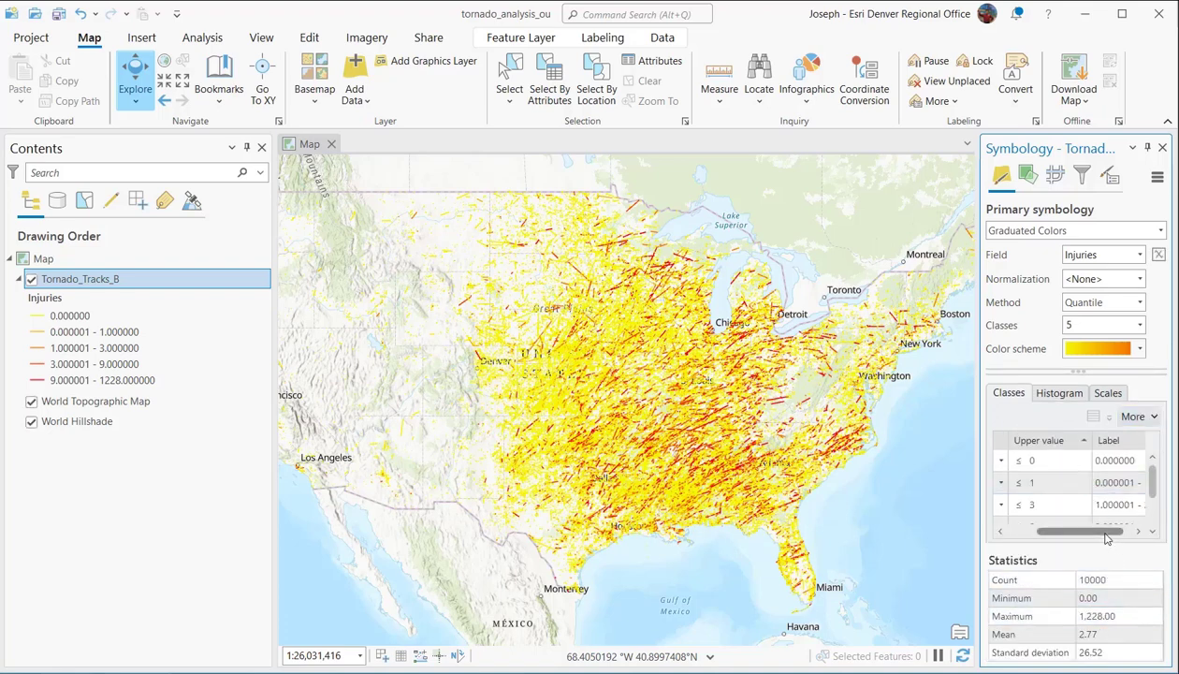
{"action": "left_click_drag", "start_coordinate": [1106, 532], "coordinate": [1131, 533]}
{"action": "left_click", "coordinate": [1152, 417]}
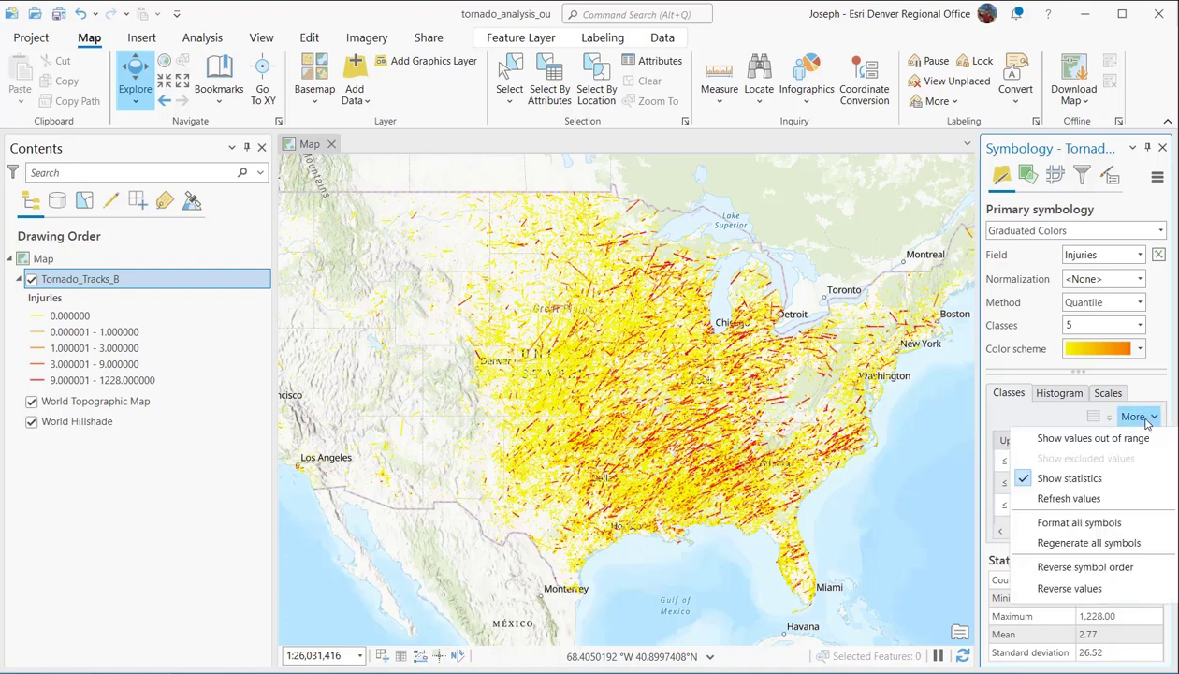
{"action": "left_click", "coordinate": [1149, 389]}
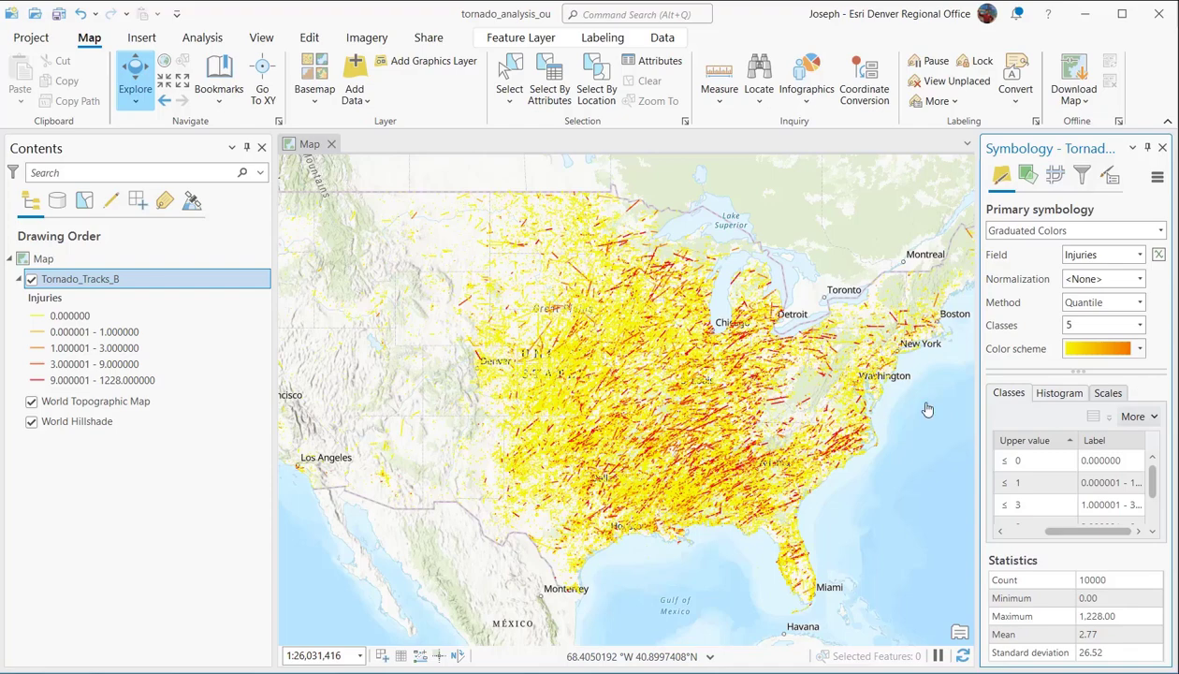
Step: Examine the recolored tracks on the map and the layer's display filter options, and return to the primary symbology
{"action": "scroll", "coordinate": [683, 428], "scroll_direction": "up", "scroll_amount": 2}
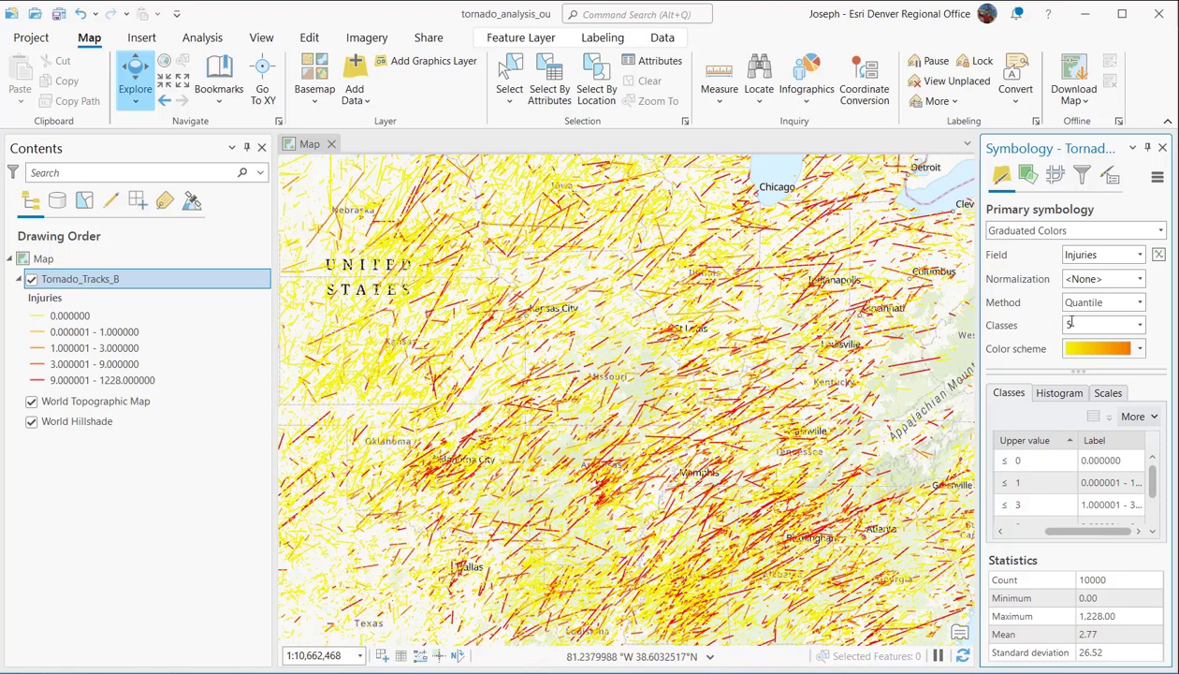
{"action": "left_click", "coordinate": [1081, 178]}
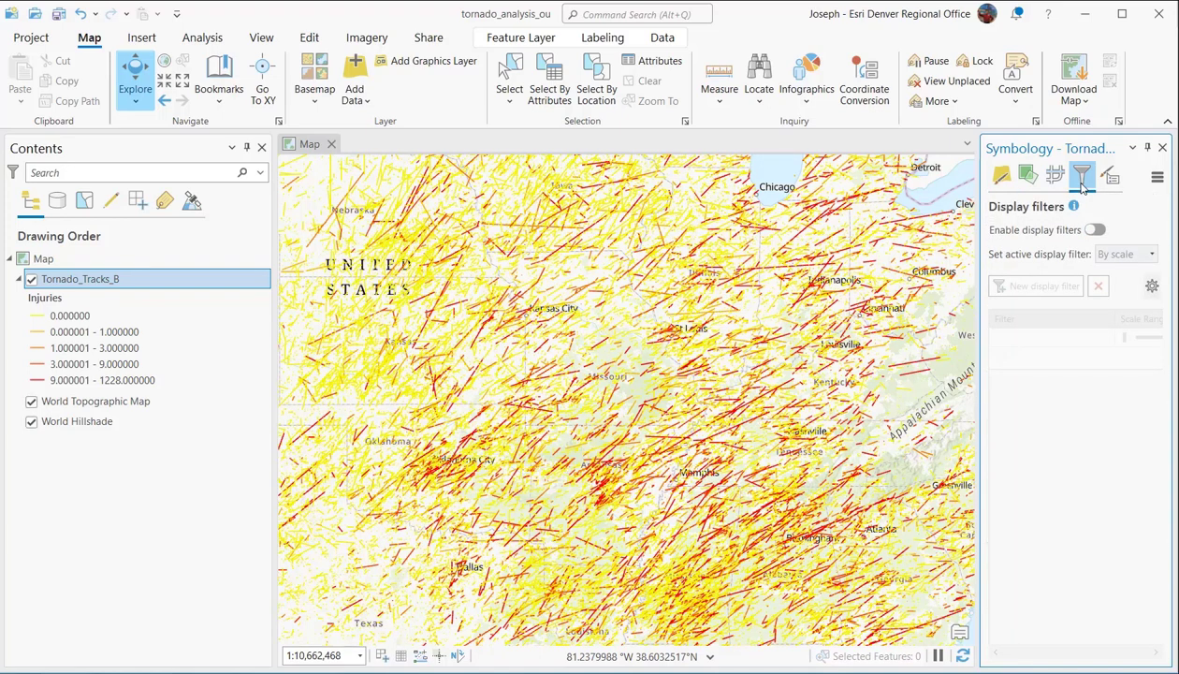
{"action": "left_click", "coordinate": [1002, 177]}
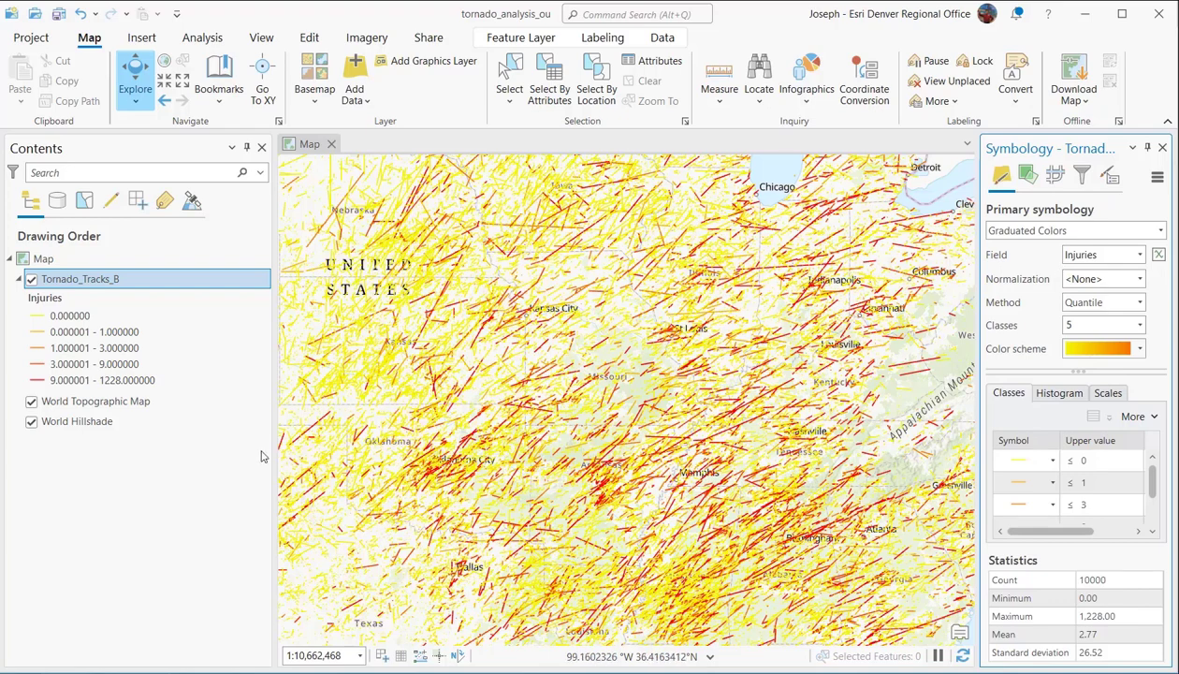
Step: Open the Tornado_Tracks_B attribute table and look across its fields
{"action": "right_click", "coordinate": [120, 282]}
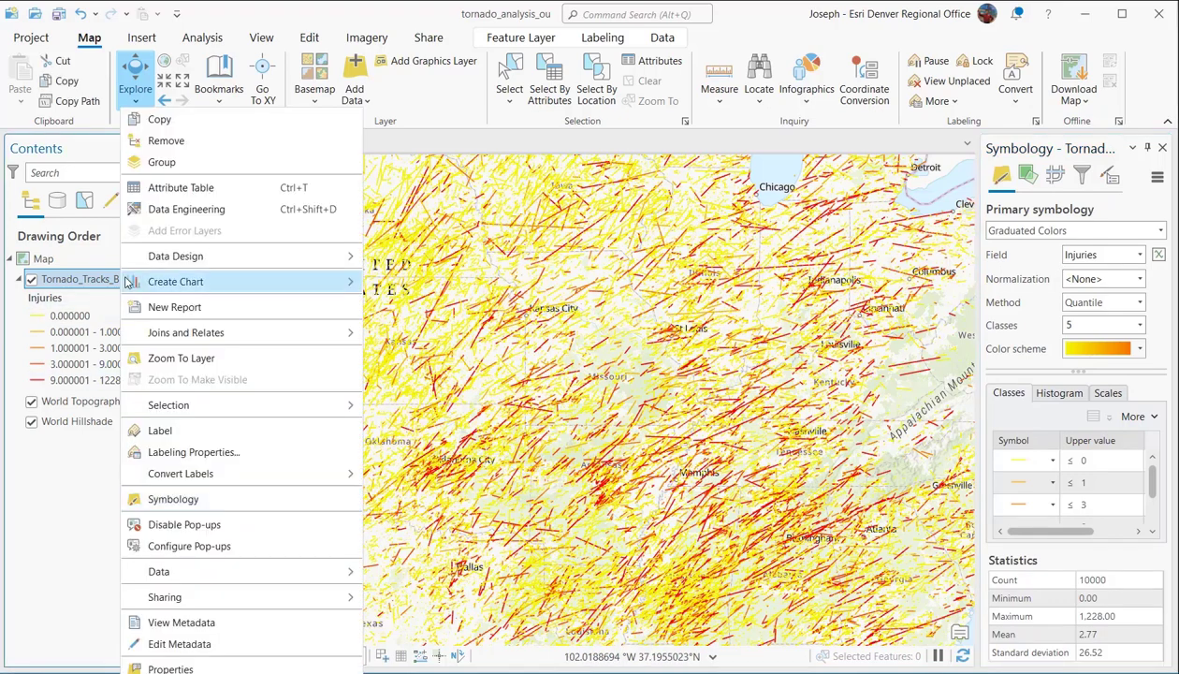
{"action": "left_click", "coordinate": [192, 187]}
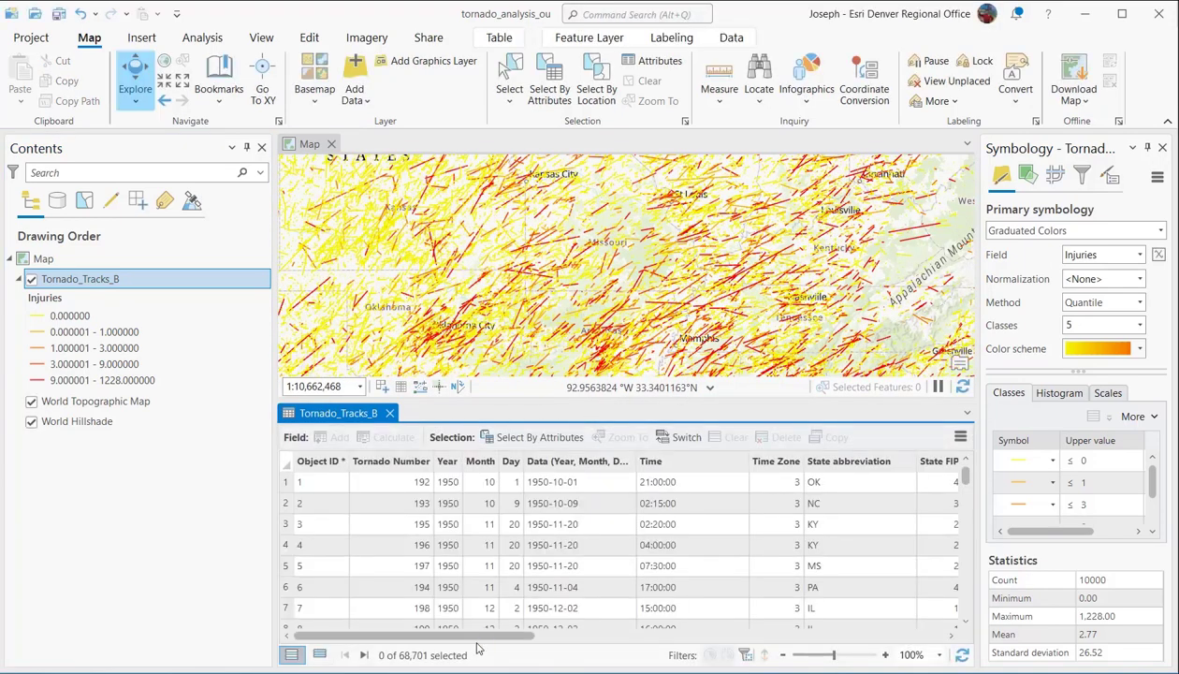
{"action": "left_click_drag", "start_coordinate": [483, 636], "coordinate": [471, 670]}
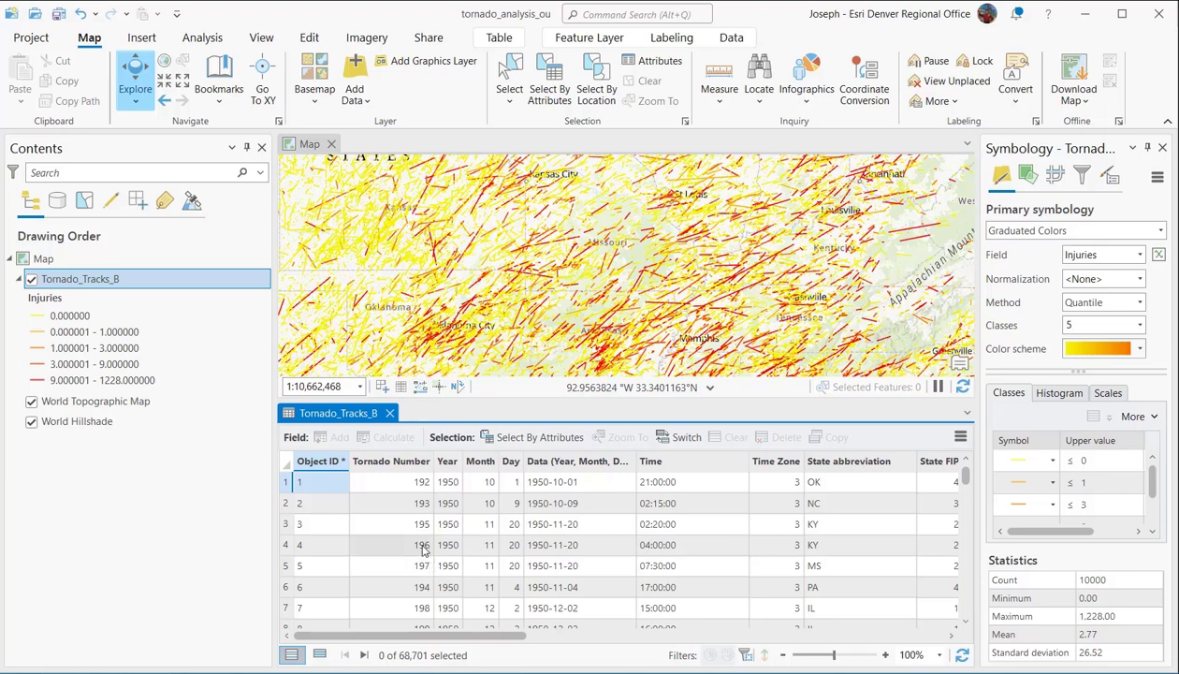
Step: Select the Tornado_Tracks_B records by attributes where Year is equal to 2011
{"action": "left_click", "coordinate": [550, 91]}
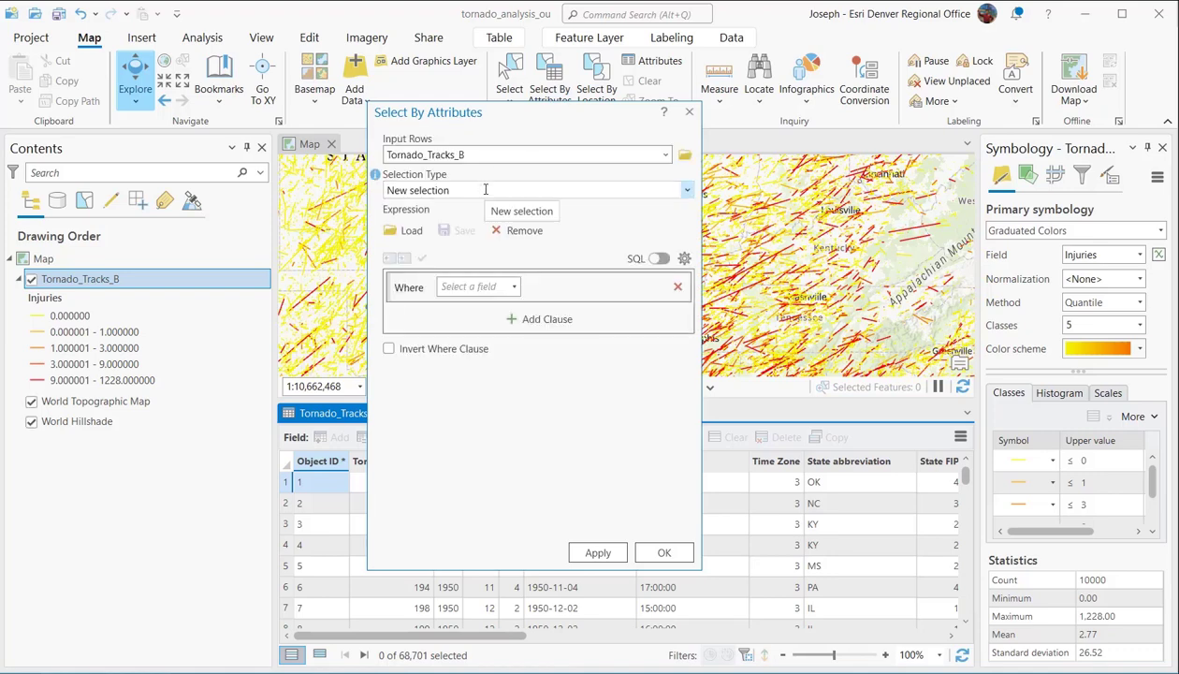
{"action": "left_click", "coordinate": [481, 287]}
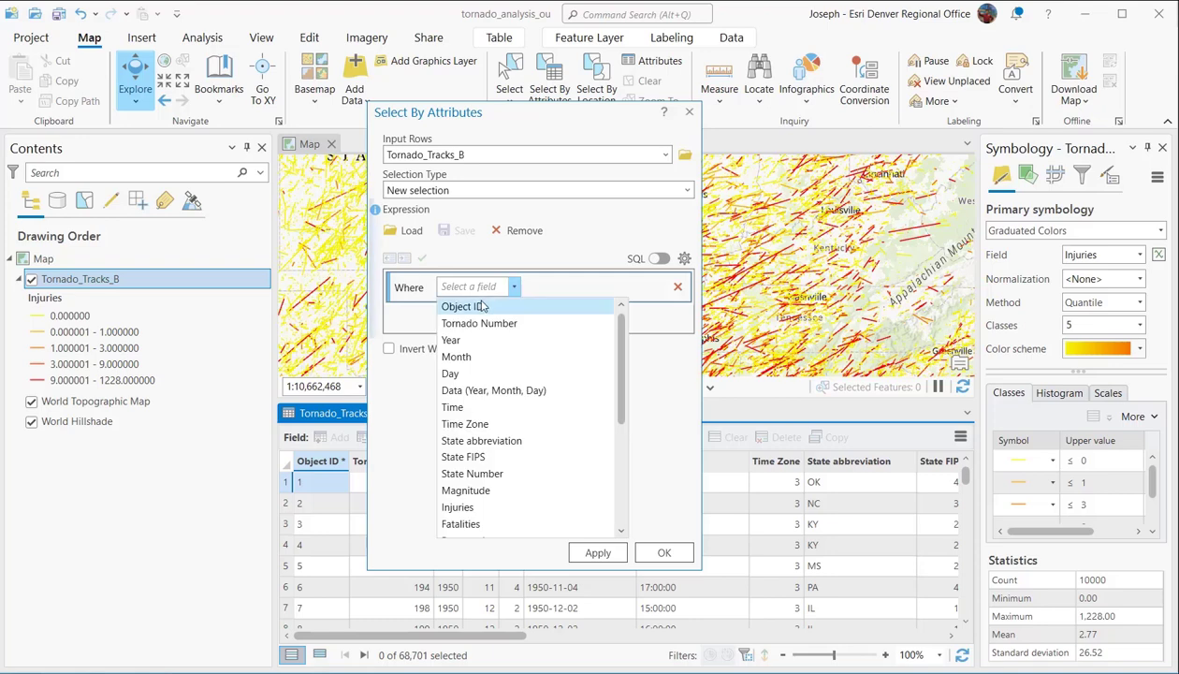
{"action": "left_click", "coordinate": [468, 340]}
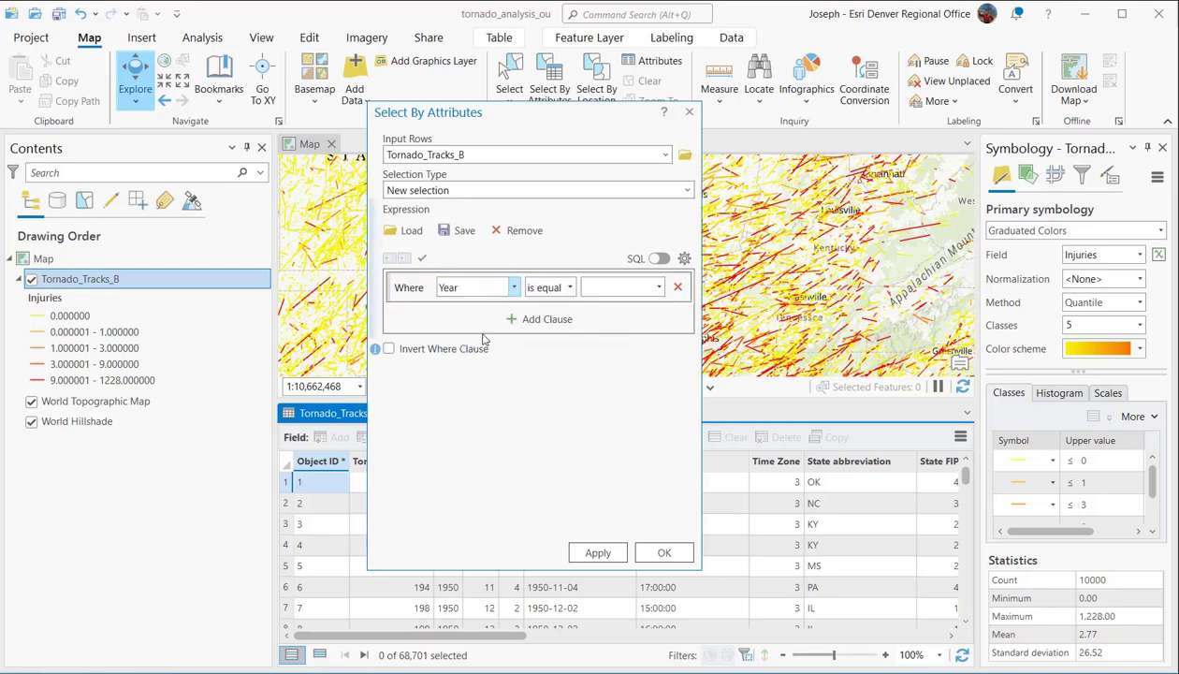
{"action": "left_click", "coordinate": [659, 288]}
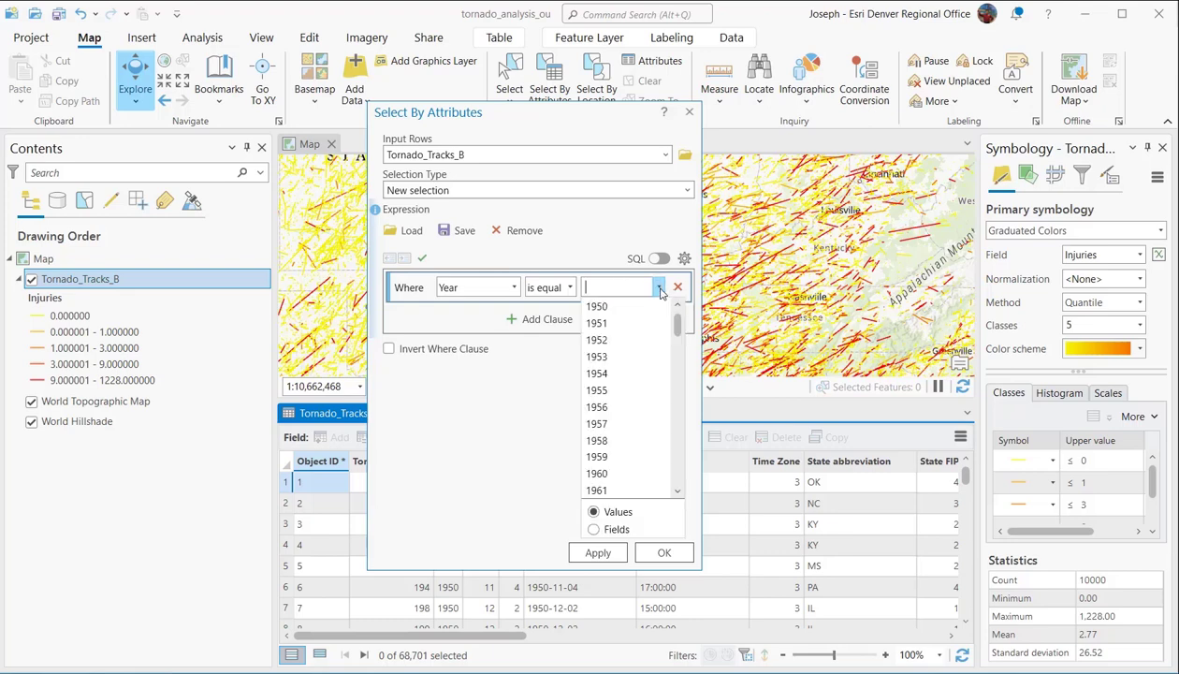
{"action": "left_click_drag", "start_coordinate": [670, 324], "coordinate": [665, 456]}
{"action": "left_click", "coordinate": [603, 387]}
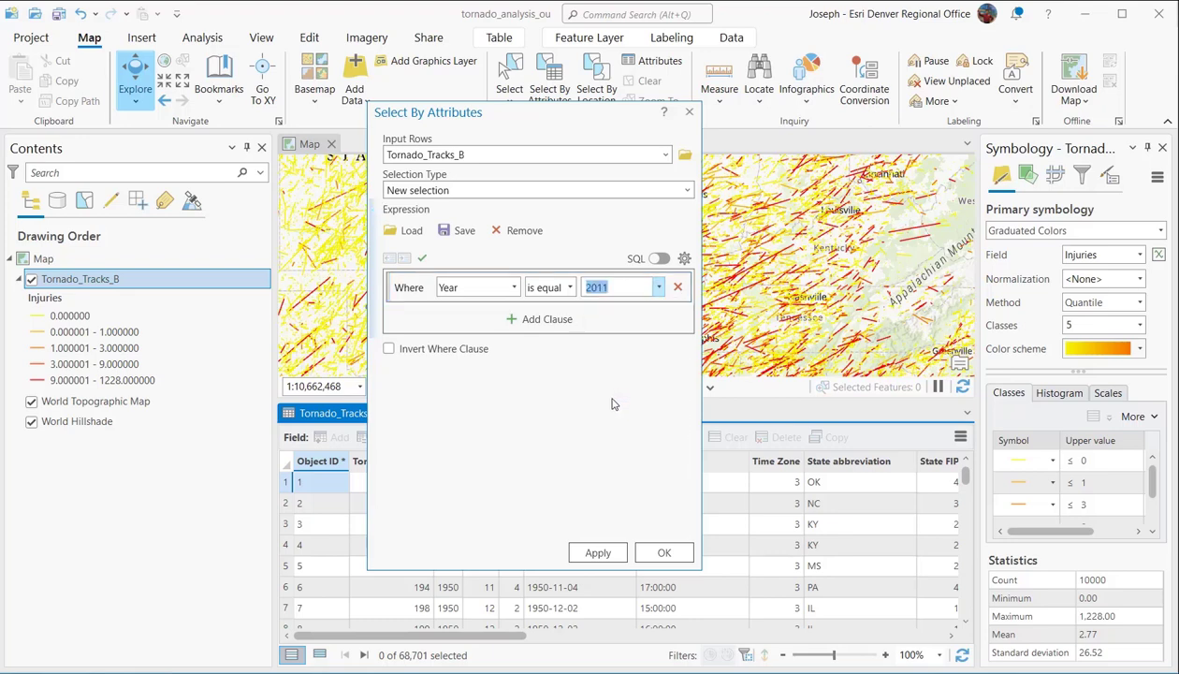
{"action": "left_click", "coordinate": [626, 552]}
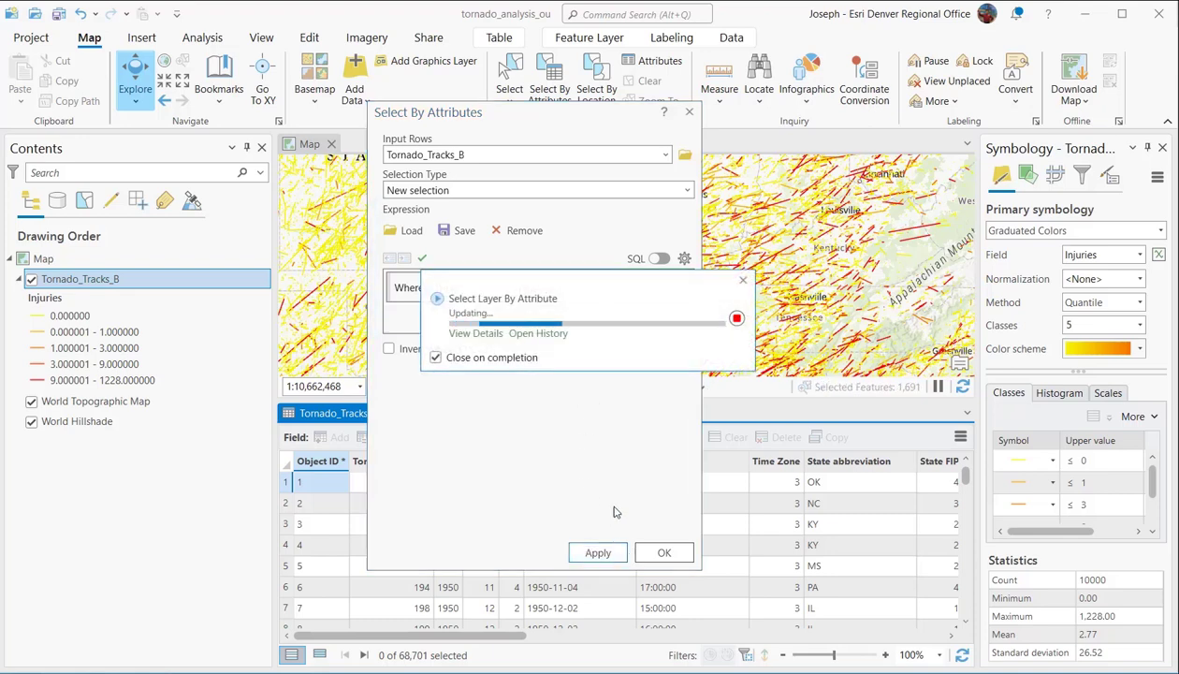
{"action": "left_click", "coordinate": [663, 551]}
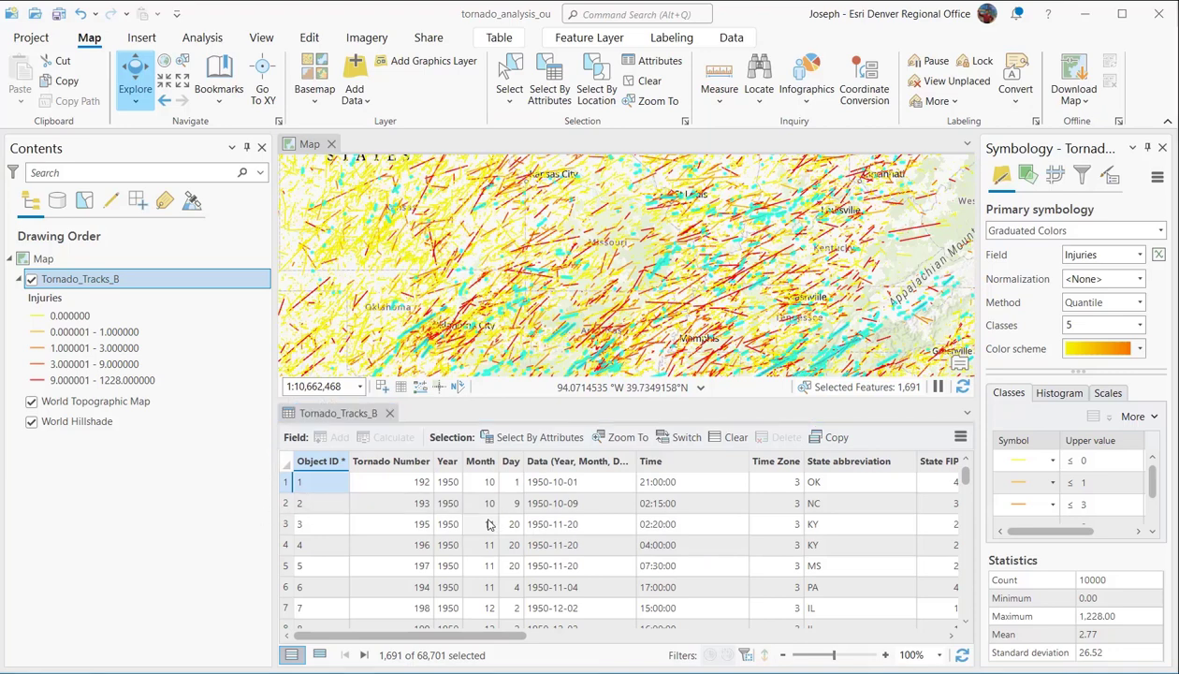
Step: Show only the selected 2011 records in the attribute table to review them, and return to all records
{"action": "left_click", "coordinate": [468, 658]}
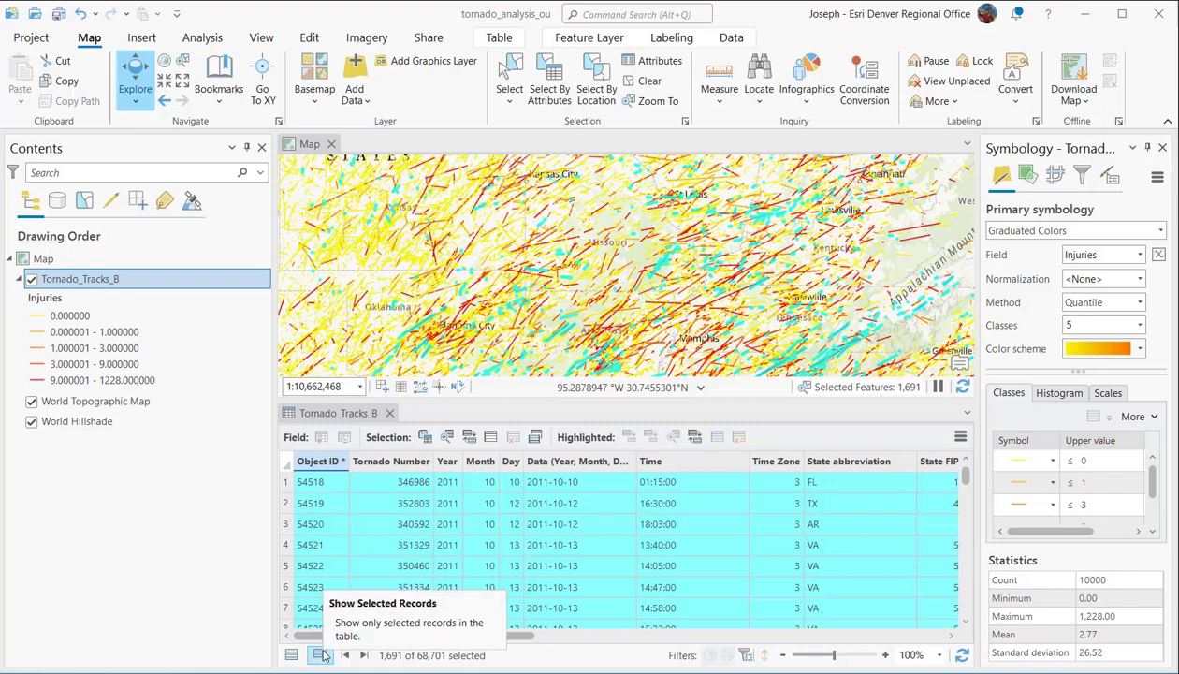
{"action": "left_click", "coordinate": [319, 654]}
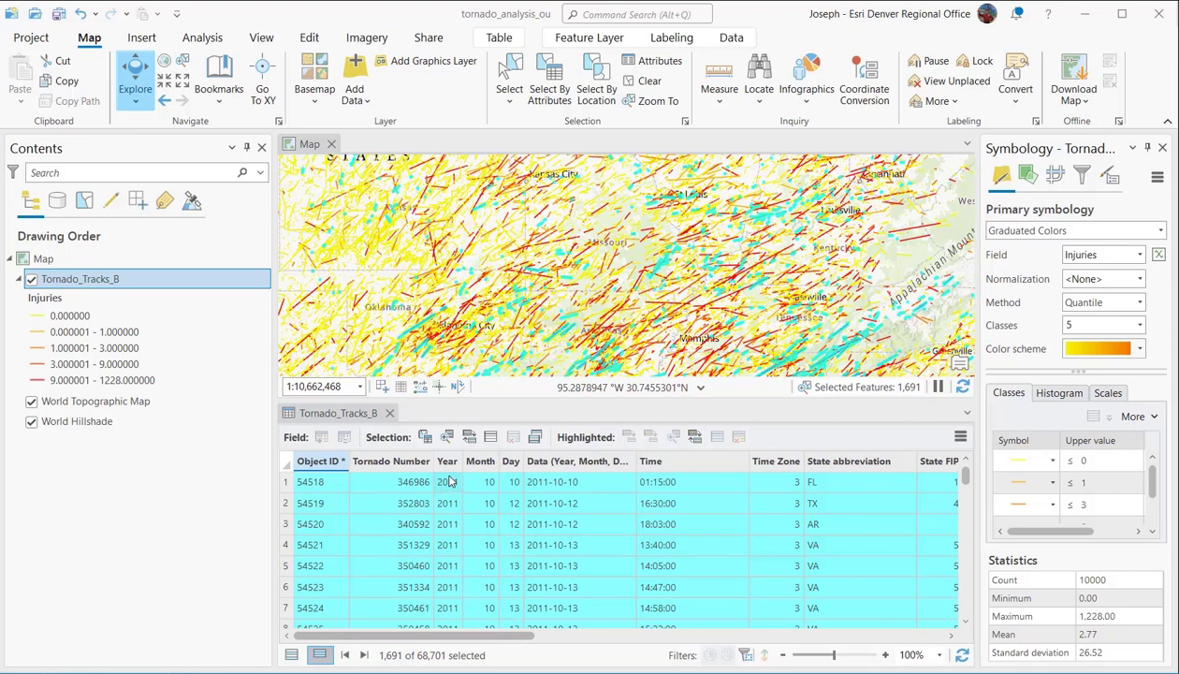
{"action": "left_click", "coordinate": [966, 413]}
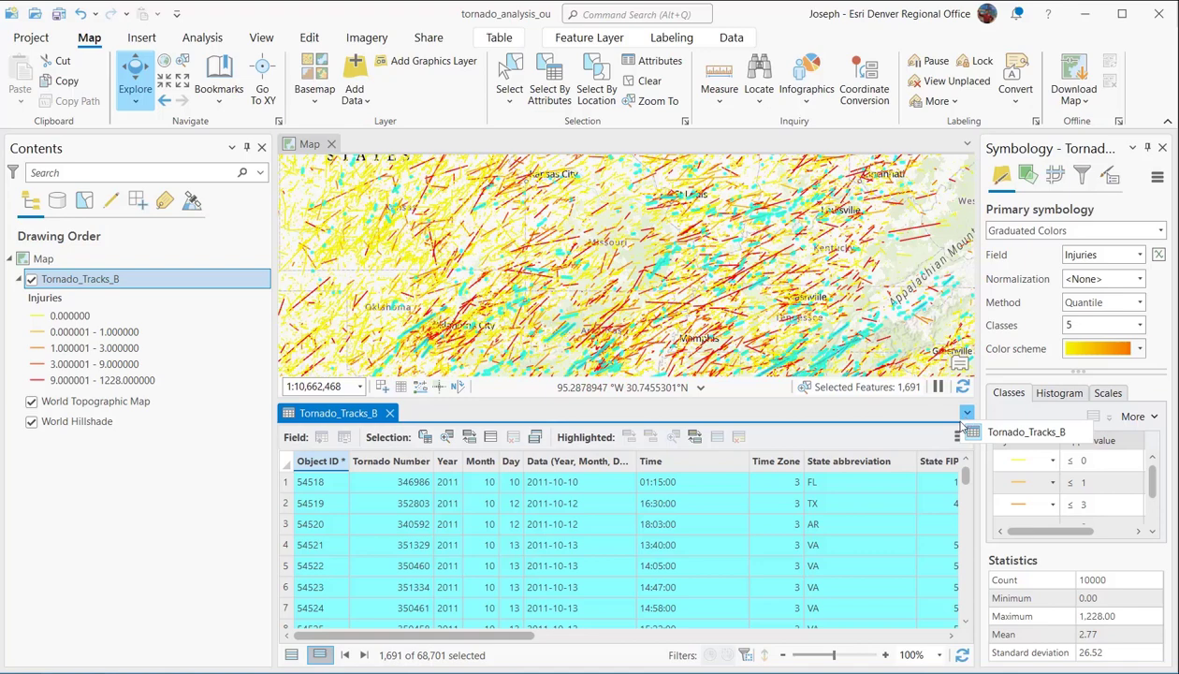
{"action": "left_click", "coordinate": [390, 415]}
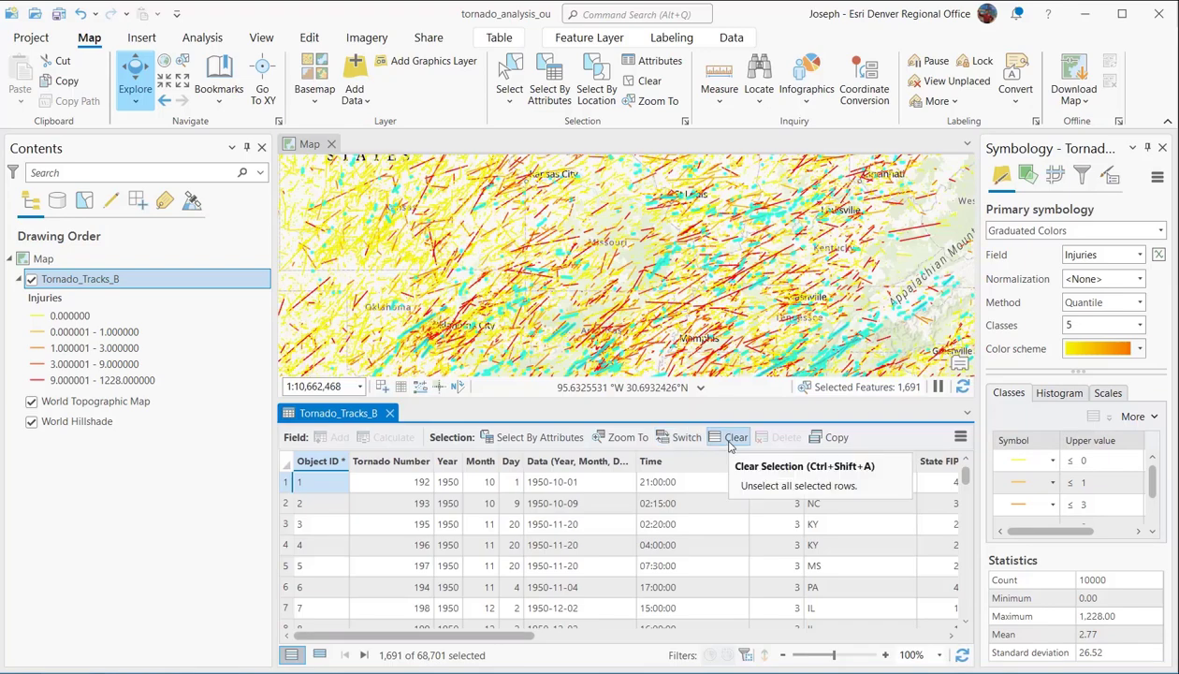
Step: Clear the selection of 2011 tornado tracks and close the attribute table
{"action": "left_click", "coordinate": [728, 445]}
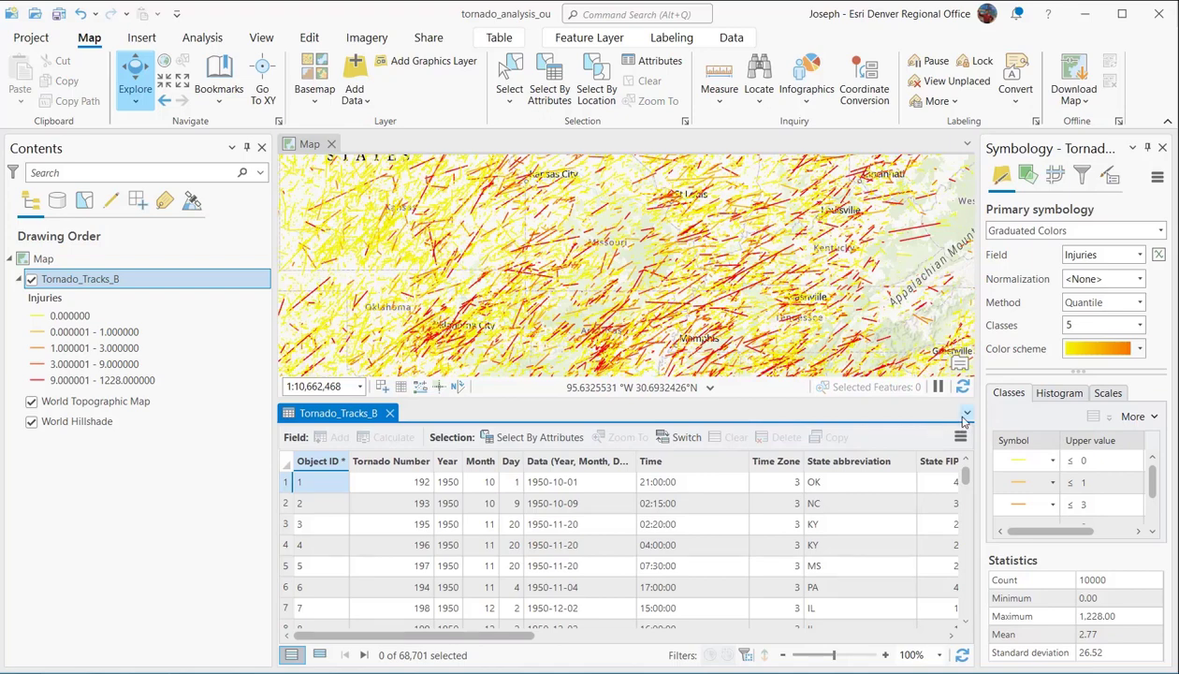
{"action": "left_click", "coordinate": [389, 414]}
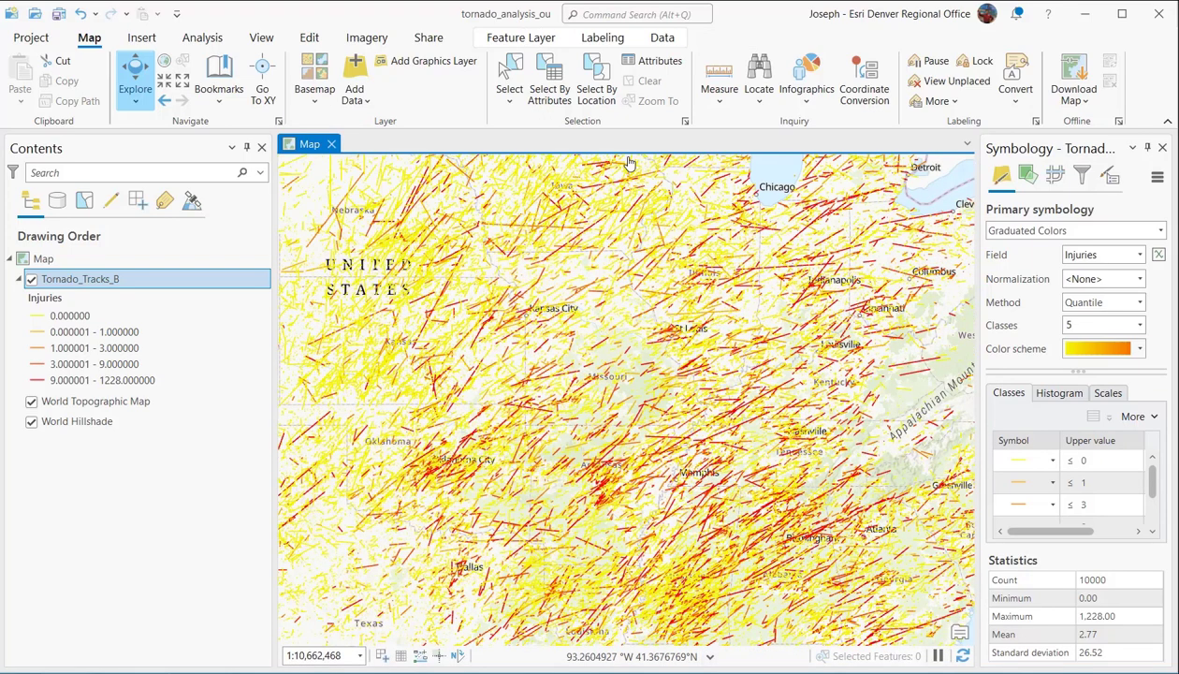
{"action": "left_click", "coordinate": [596, 86]}
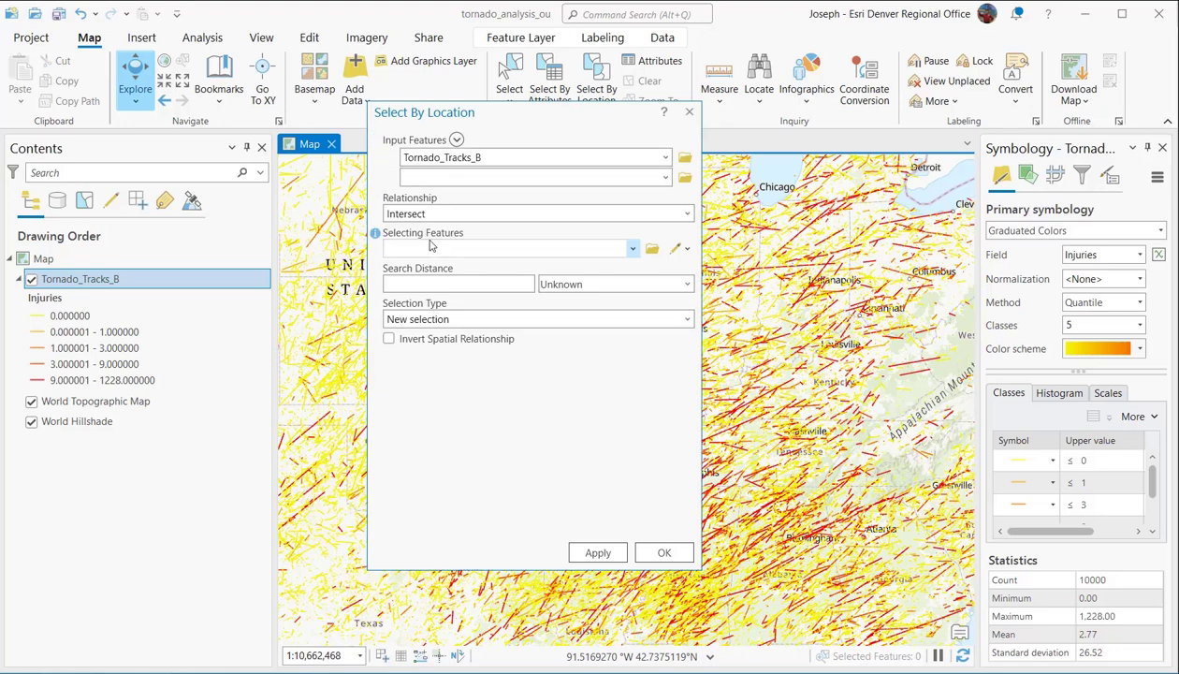
{"action": "left_click", "coordinate": [631, 250]}
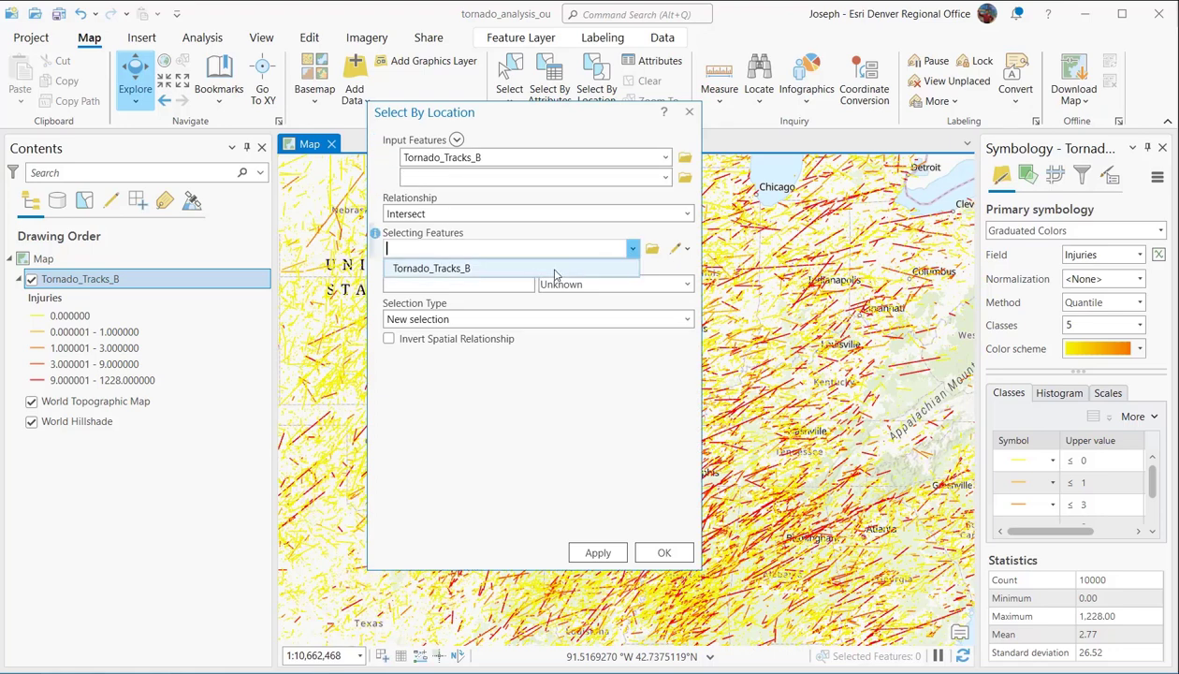
{"action": "left_click", "coordinate": [687, 114]}
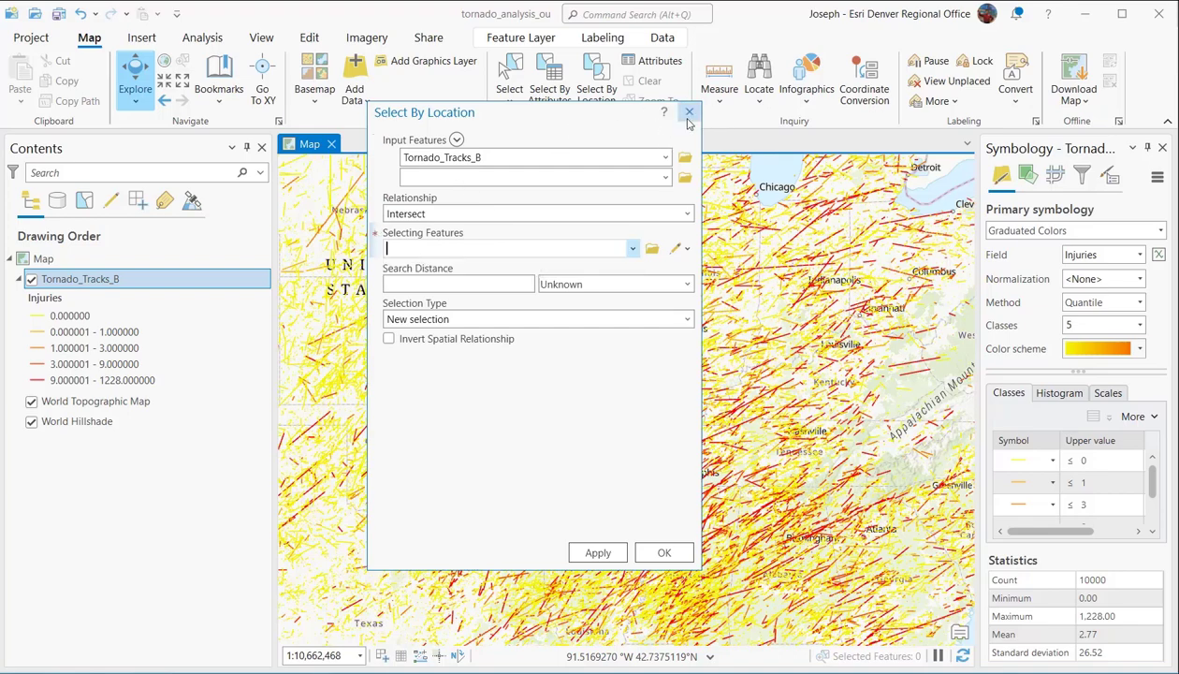
{"action": "left_click", "coordinate": [687, 114]}
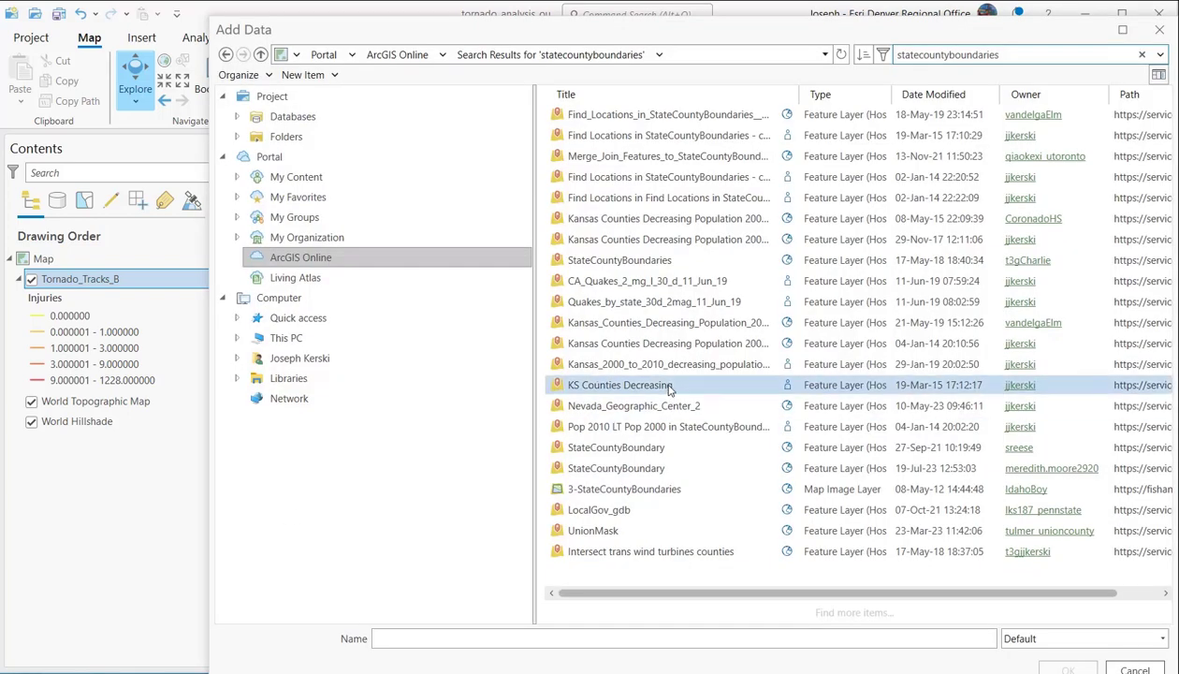
Step: Add the states layer from the ArcGIS Online StateCountyBoundaries feature layer to the map
{"action": "left_click", "coordinate": [720, 263]}
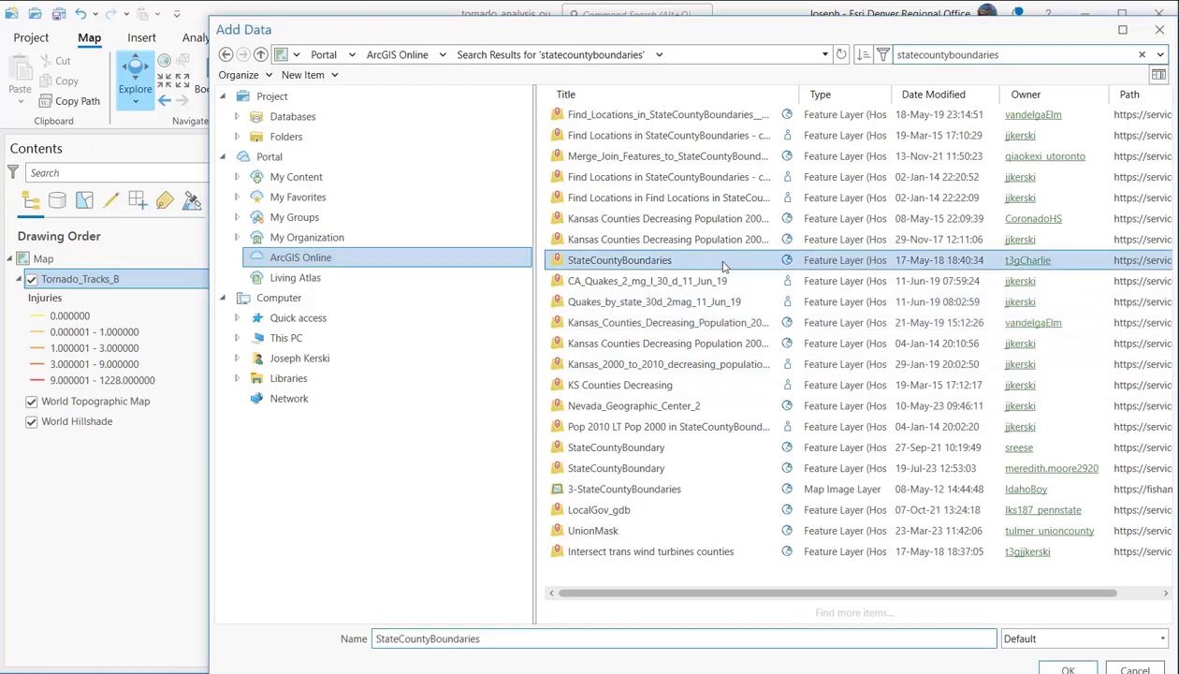
{"action": "double_click", "coordinate": [739, 260]}
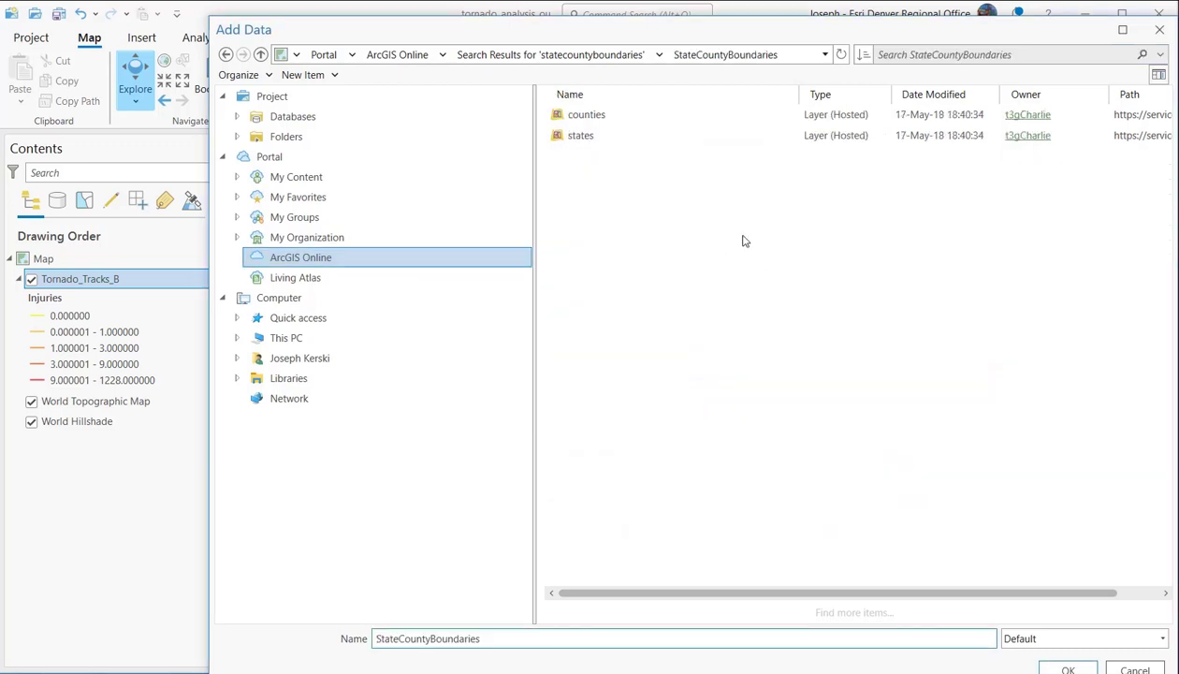
{"action": "left_click", "coordinate": [605, 137]}
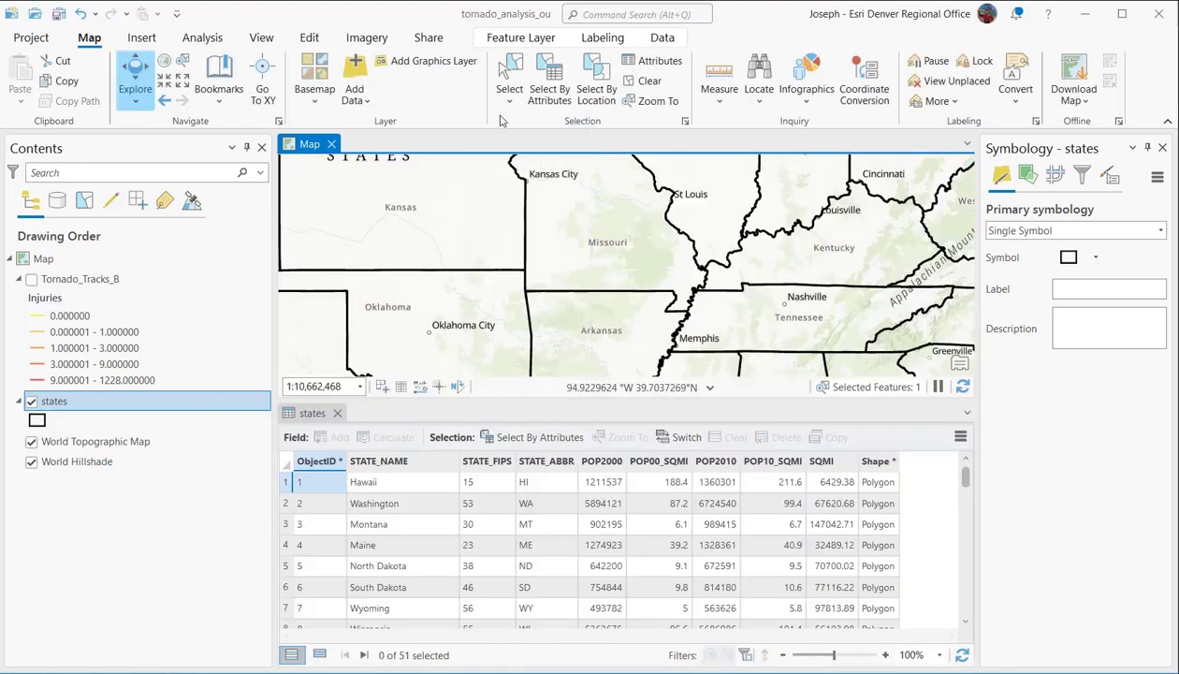
Step: Select Oklahoma in the states layer with a small polygon inside the state and show only its record in the states table
{"action": "left_click", "coordinate": [503, 82]}
{"action": "left_click", "coordinate": [510, 103]}
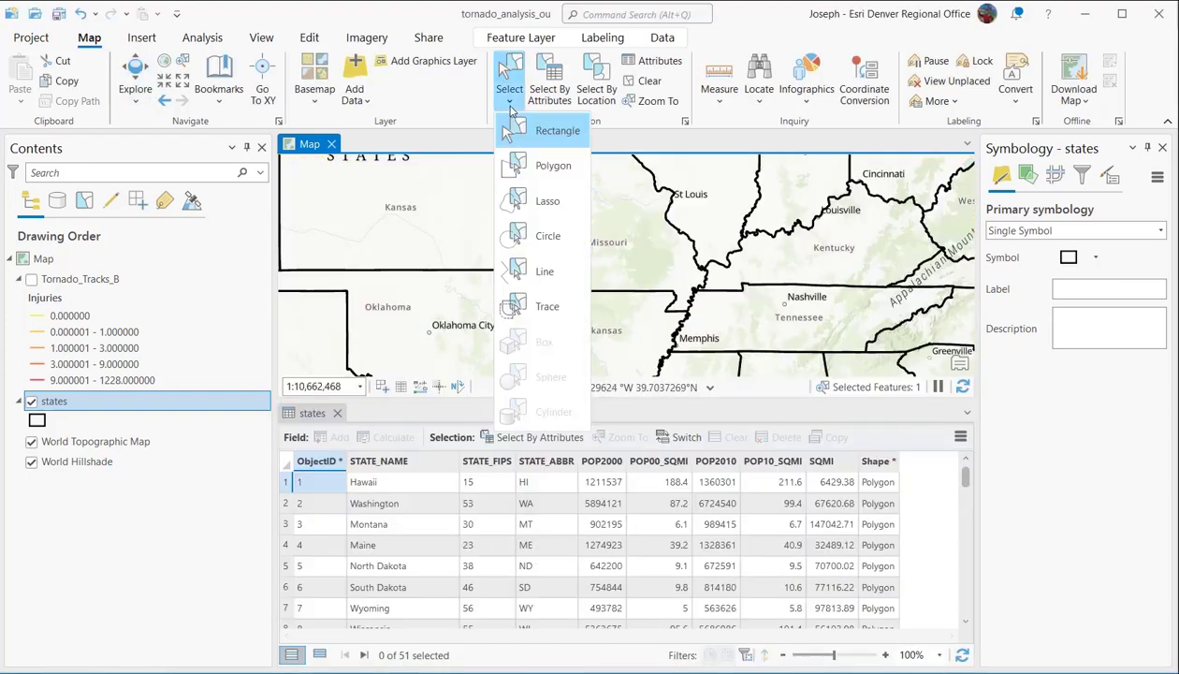
{"action": "left_click", "coordinate": [543, 164]}
{"action": "left_click", "coordinate": [396, 335]}
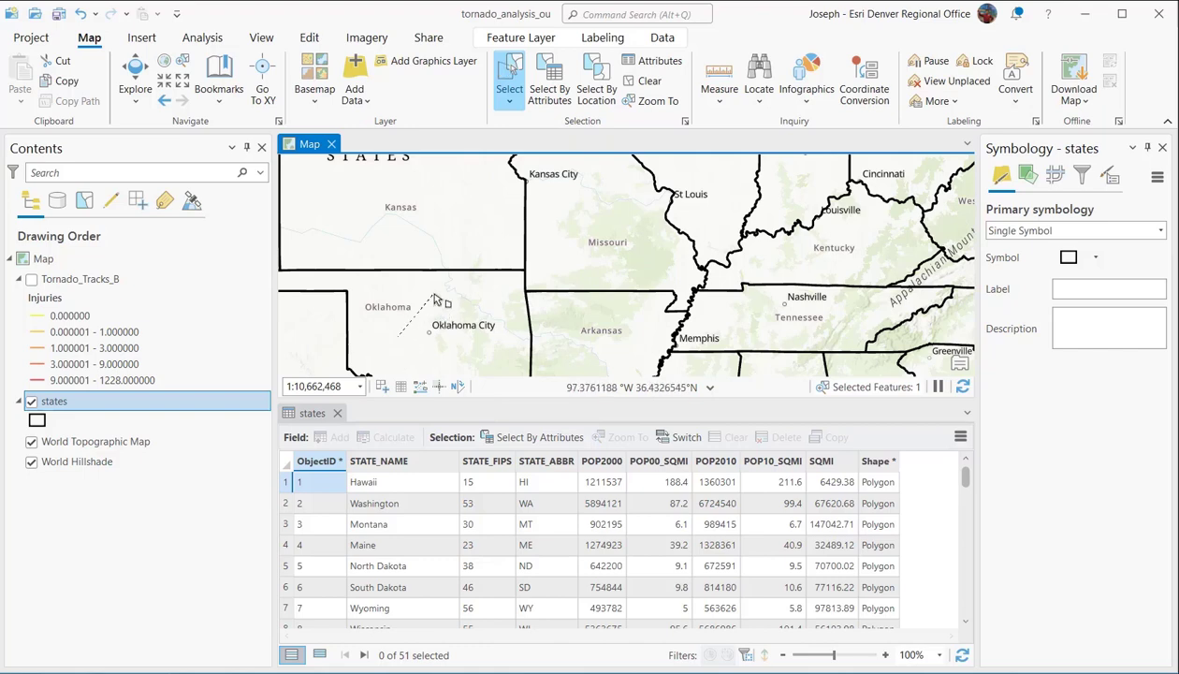
{"action": "left_click", "coordinate": [437, 291]}
{"action": "left_click", "coordinate": [390, 285]}
{"action": "double_click", "coordinate": [372, 316]}
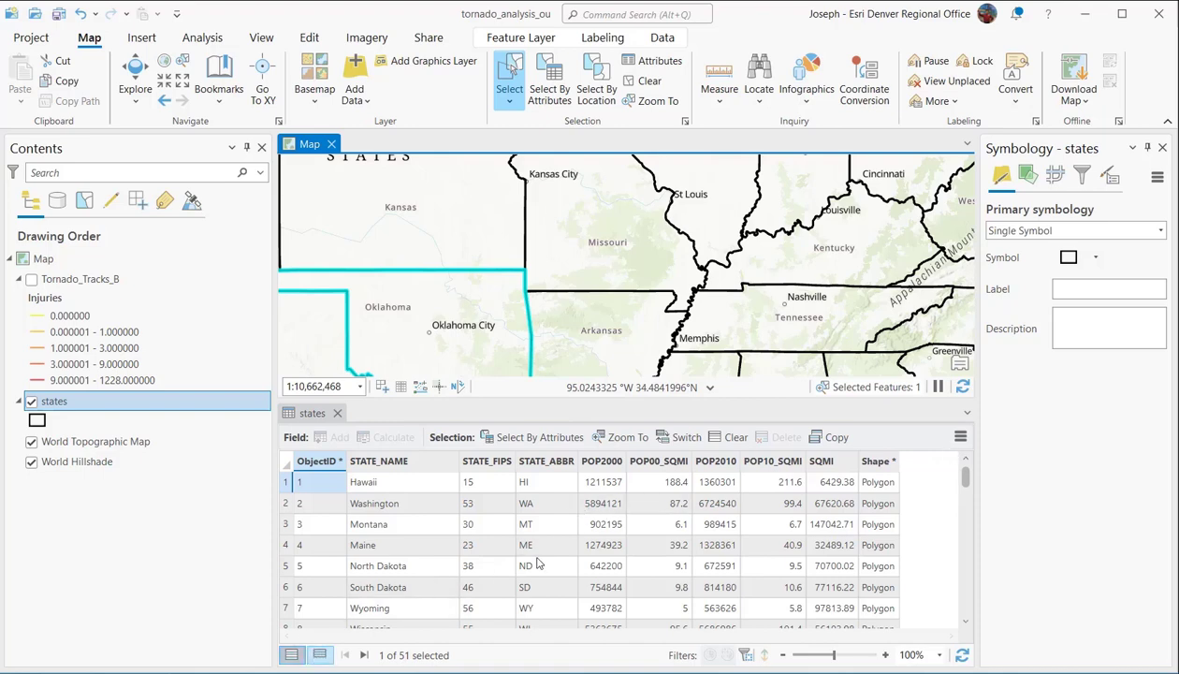
{"action": "left_click", "coordinate": [967, 412]}
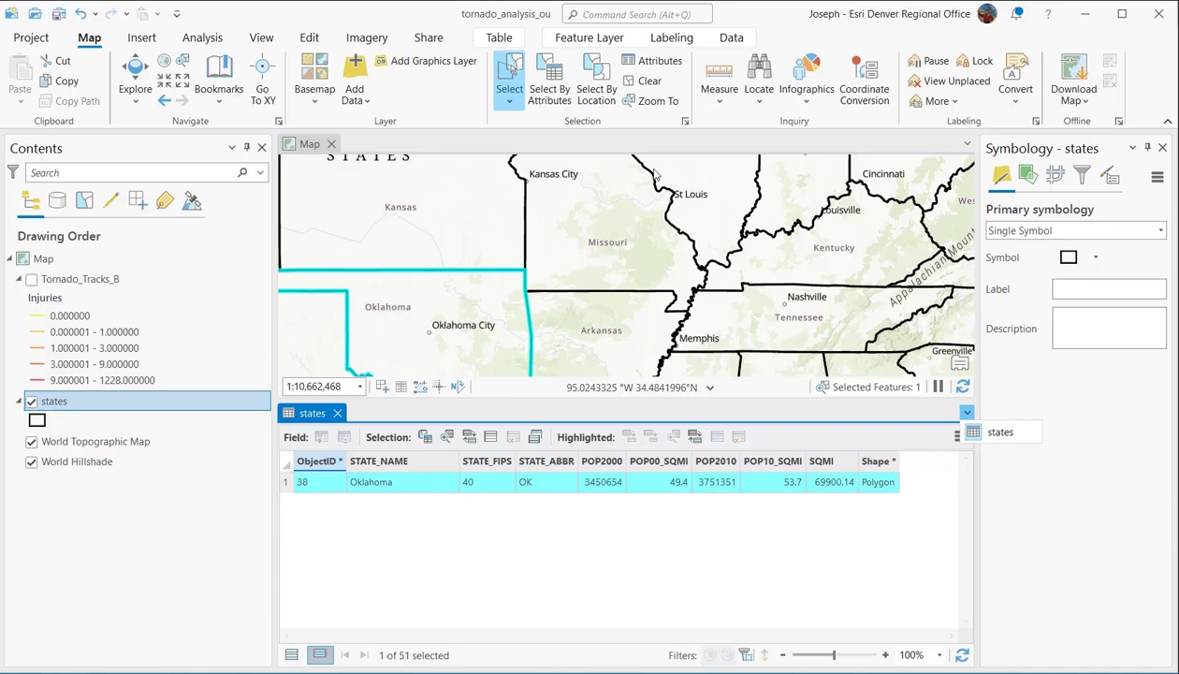
Step: Select by location the Tornado_Tracks_B features that intersect the selected state in the states layer, as a new selection
{"action": "left_click", "coordinate": [593, 106]}
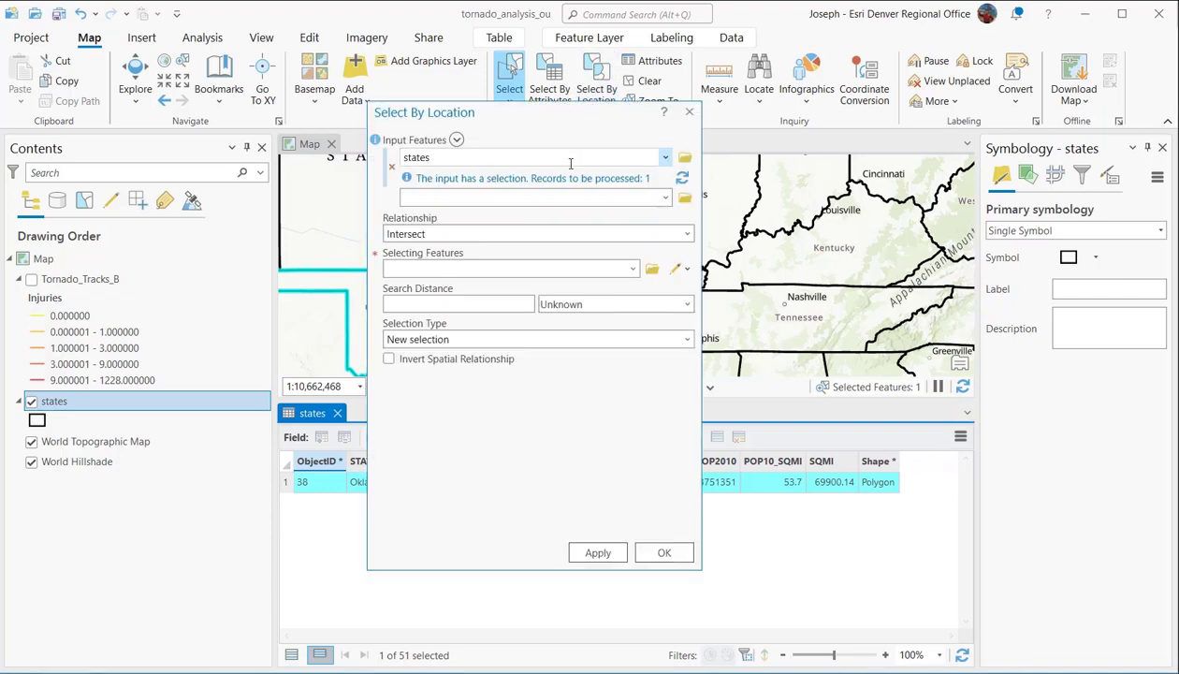
{"action": "left_click", "coordinate": [663, 157]}
{"action": "left_click", "coordinate": [591, 176]}
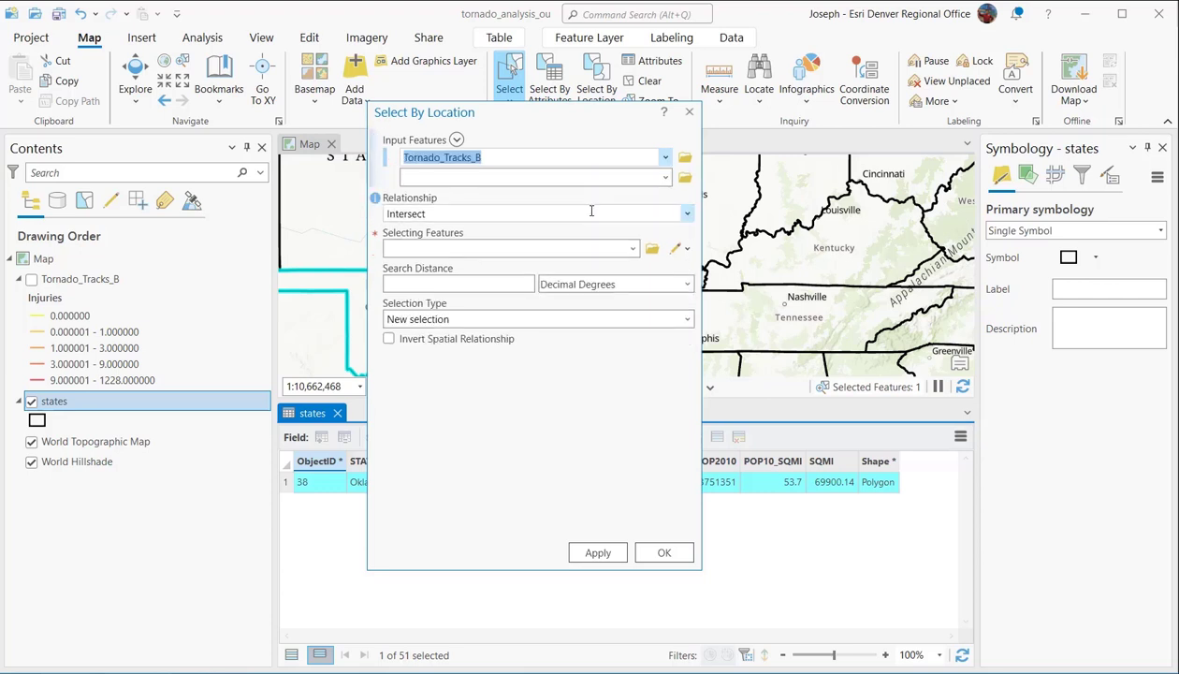
{"action": "left_click", "coordinate": [632, 248]}
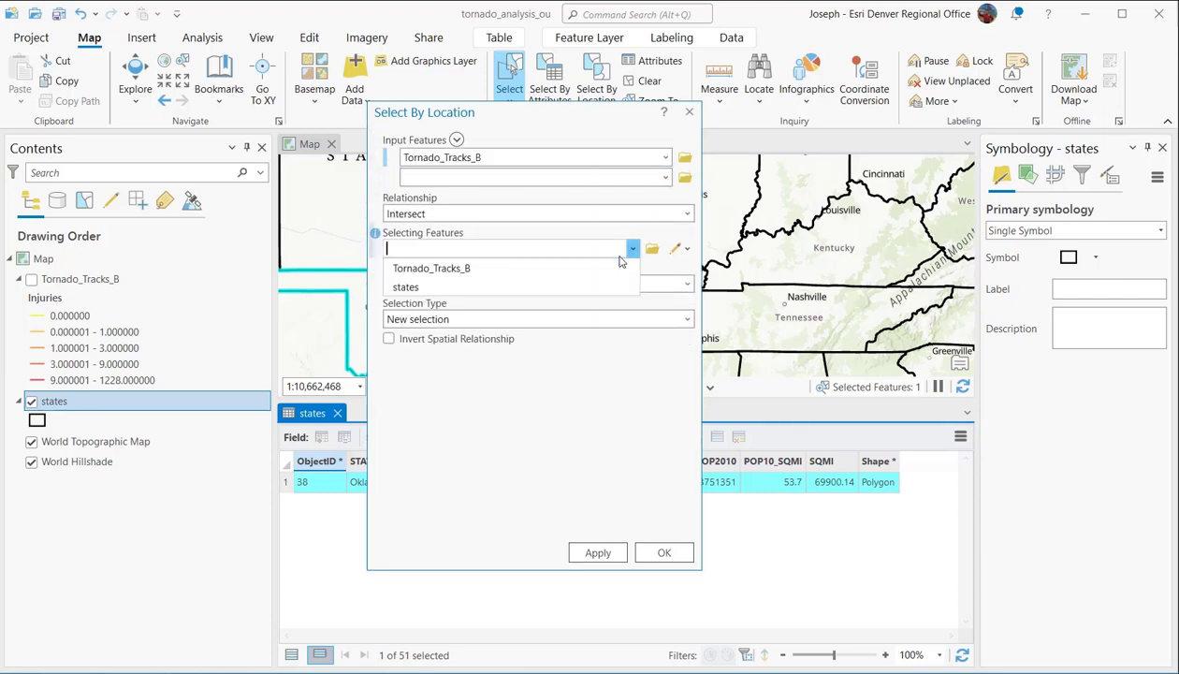
{"action": "left_click", "coordinate": [505, 296]}
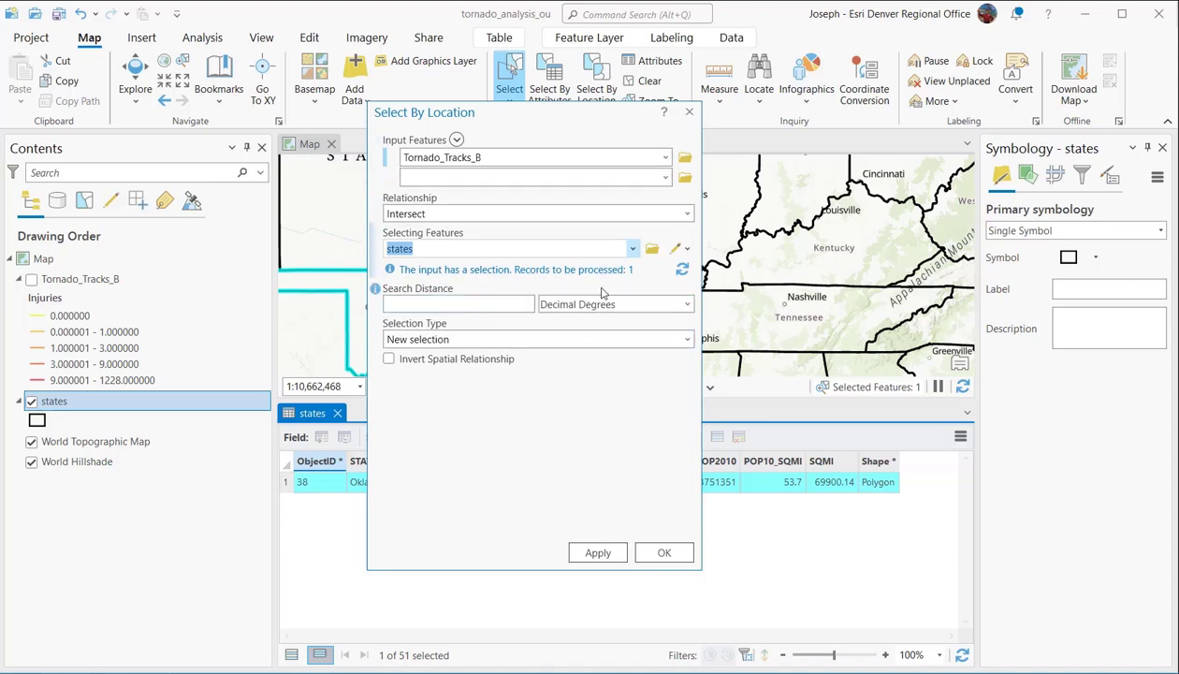
{"action": "left_click", "coordinate": [599, 553]}
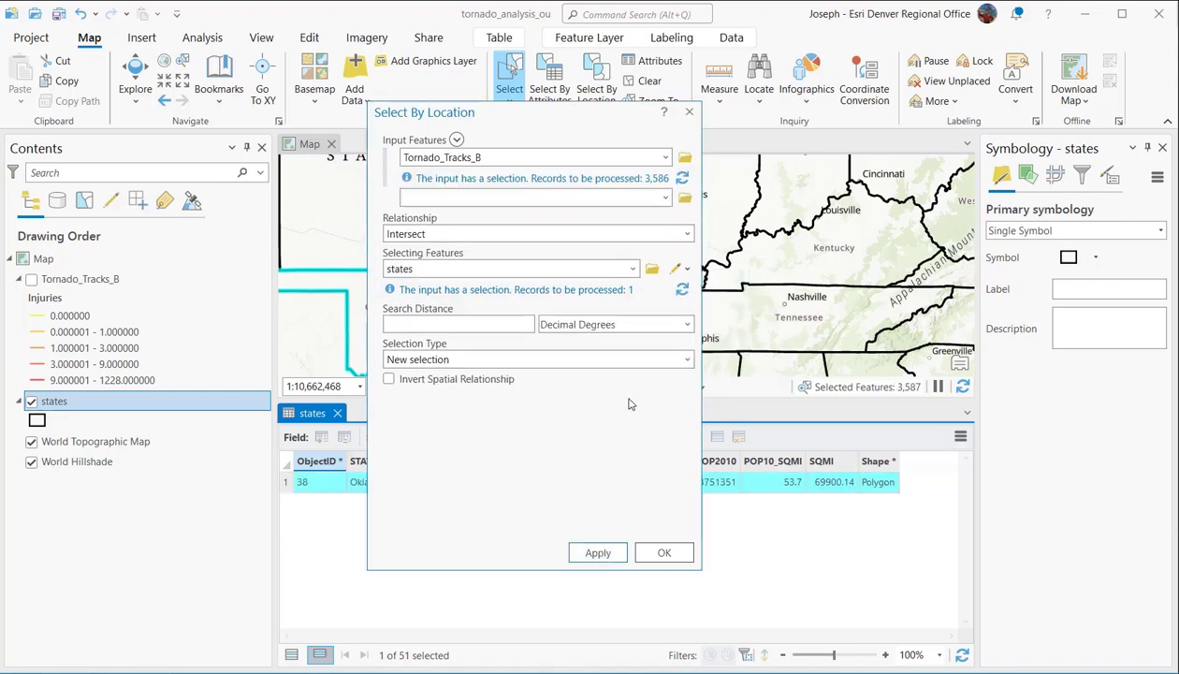
{"action": "left_click", "coordinate": [688, 112]}
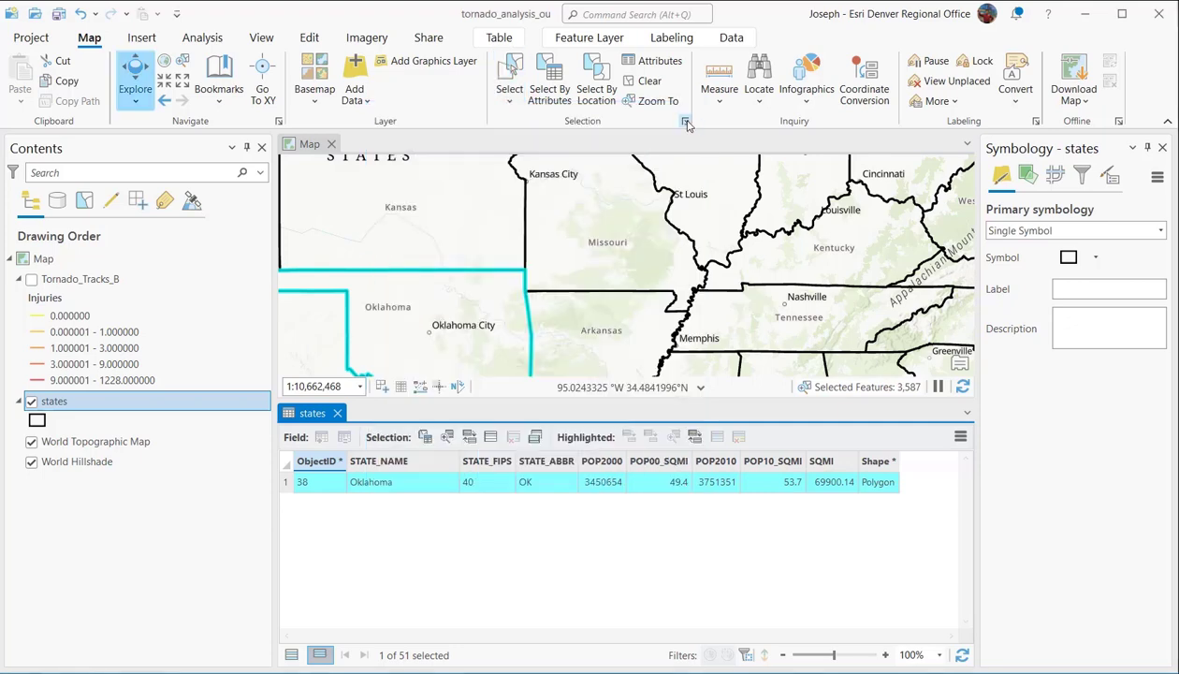
Step: Turn on the Tornado_Tracks_B layer and open its attribute table to review the tracks selected in Oklahoma
{"action": "left_click", "coordinate": [32, 280]}
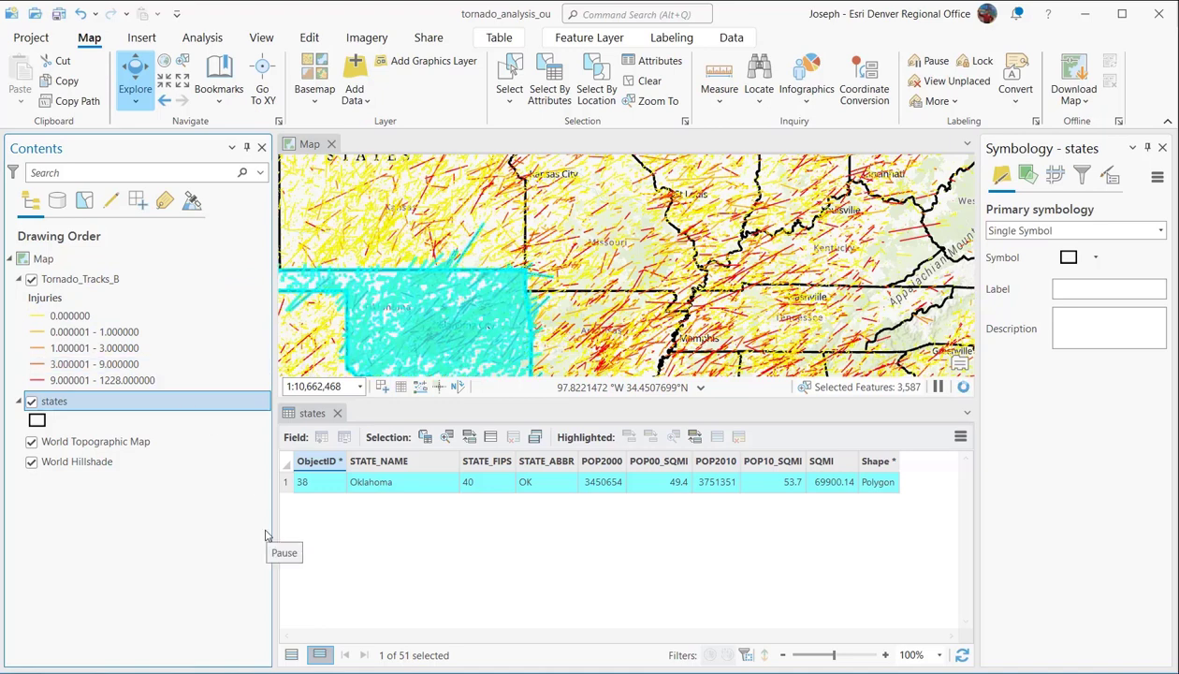
{"action": "right_click", "coordinate": [97, 281]}
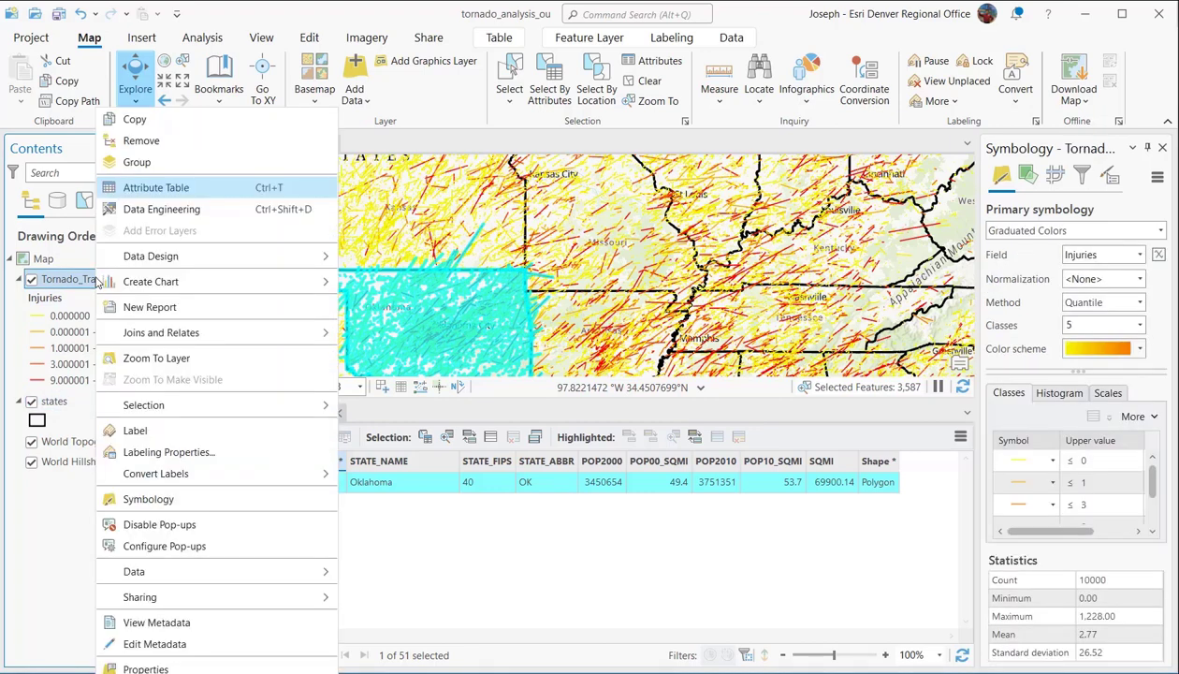
{"action": "left_click", "coordinate": [149, 185]}
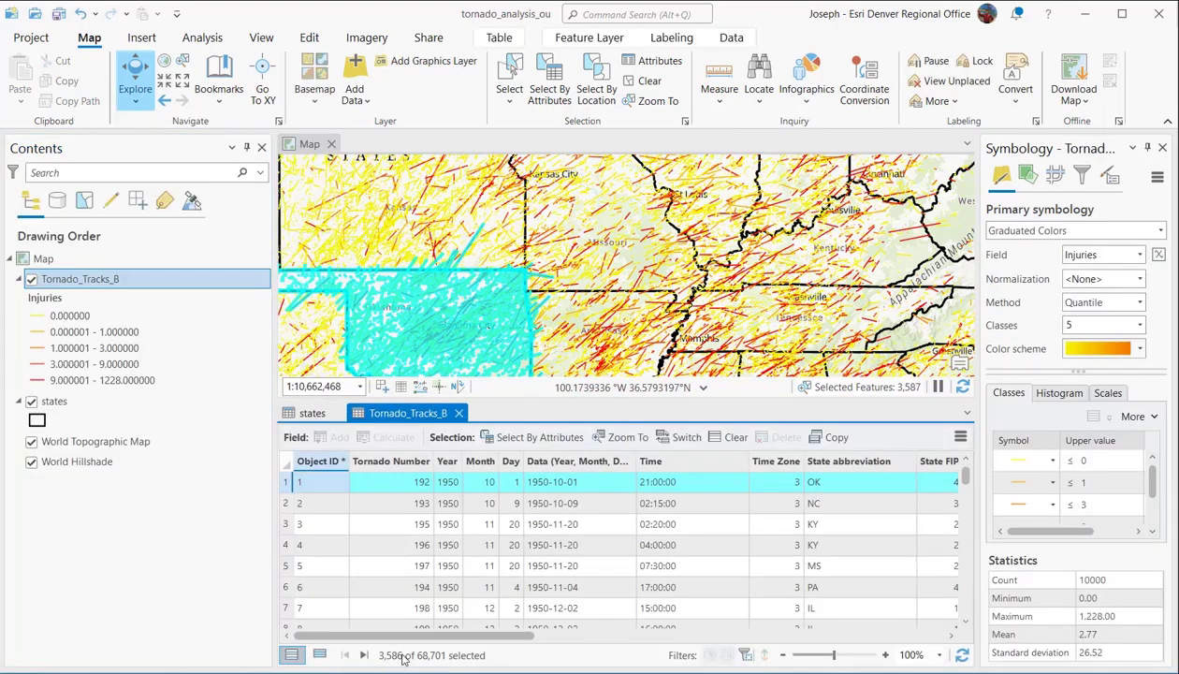
{"action": "right_click", "coordinate": [145, 283]}
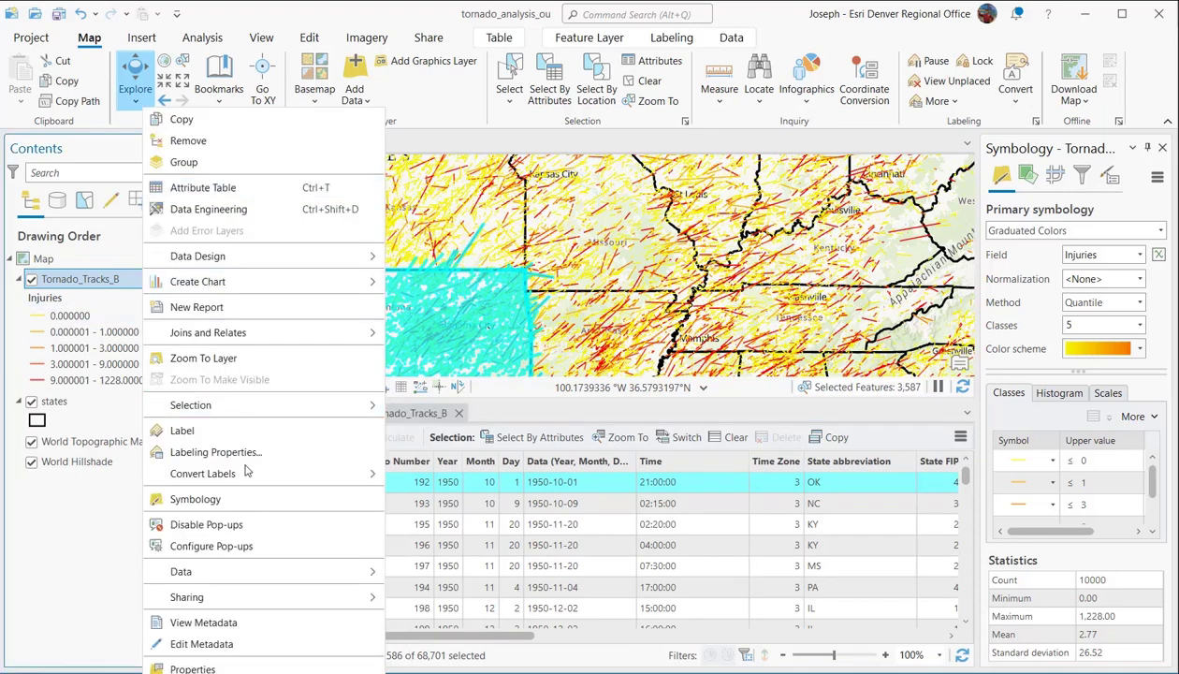
{"action": "mouse_move", "coordinate": [287, 580]}
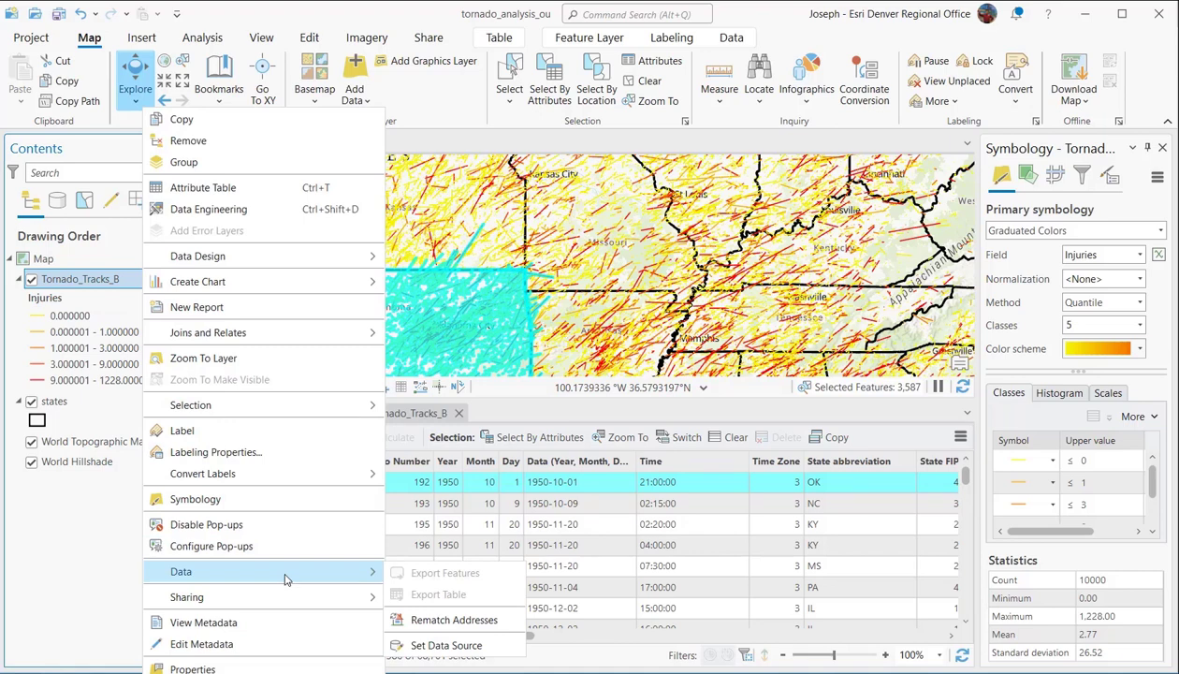
{"action": "key", "text": "Escape"}
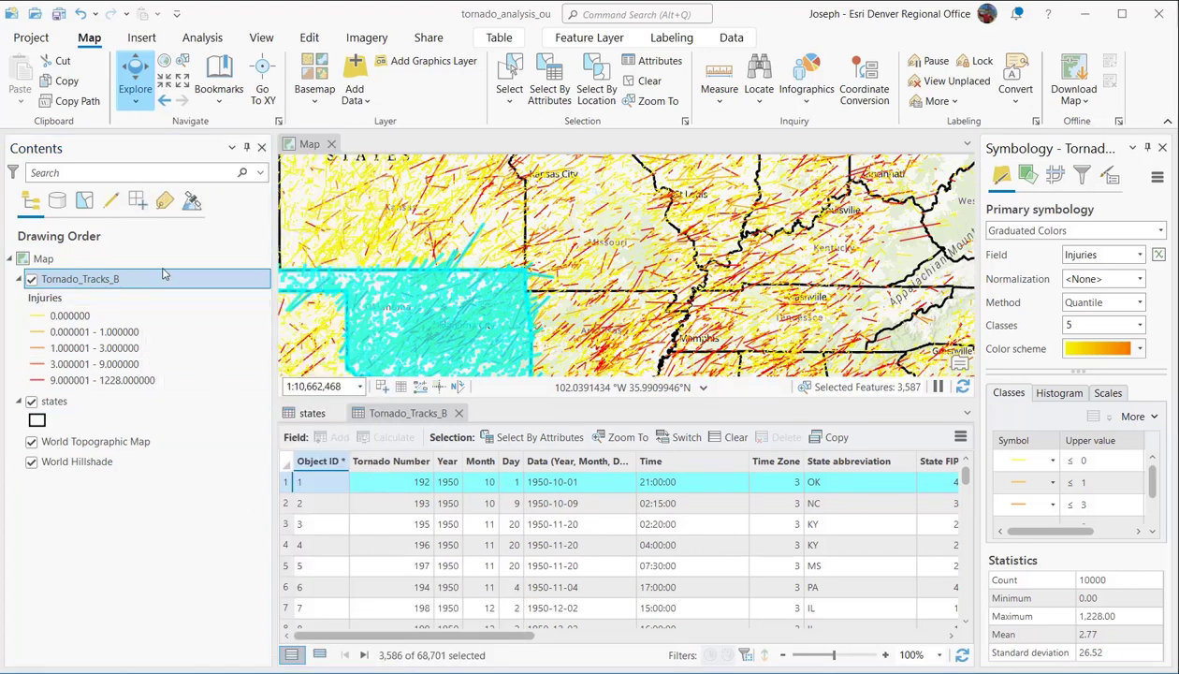
Step: Make a layer from the selected Oklahoma tornado tracks and hide the original Tornado_Tracks_B layer
{"action": "right_click", "coordinate": [251, 281]}
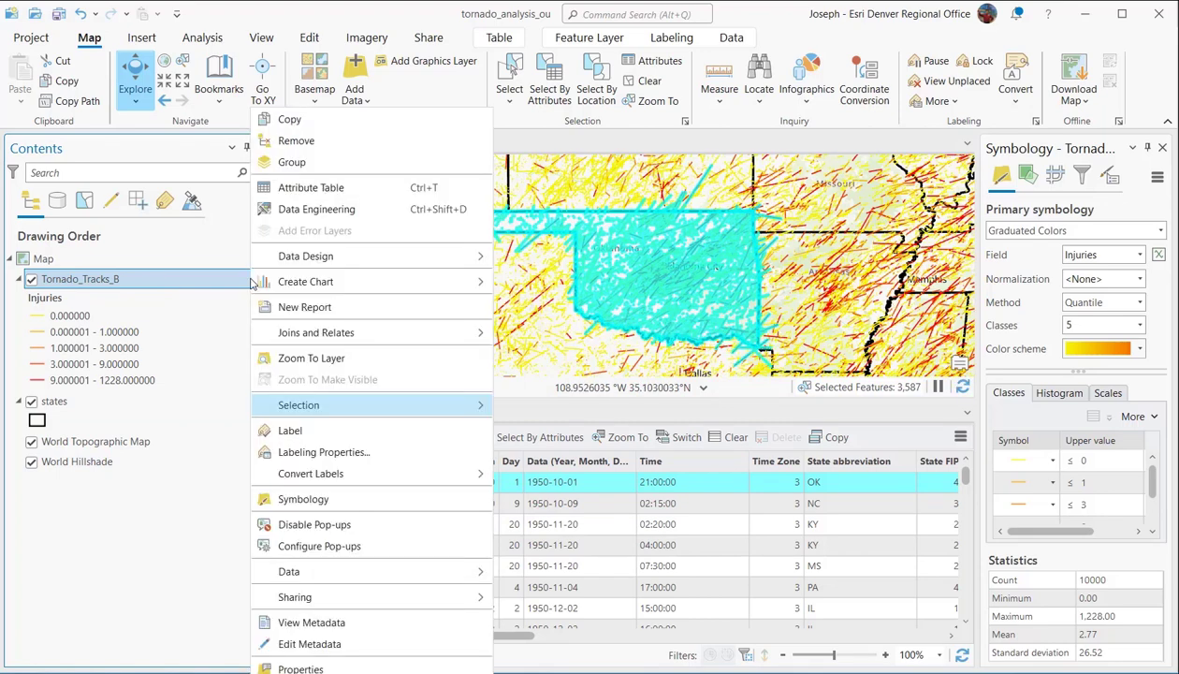
{"action": "mouse_move", "coordinate": [365, 405]}
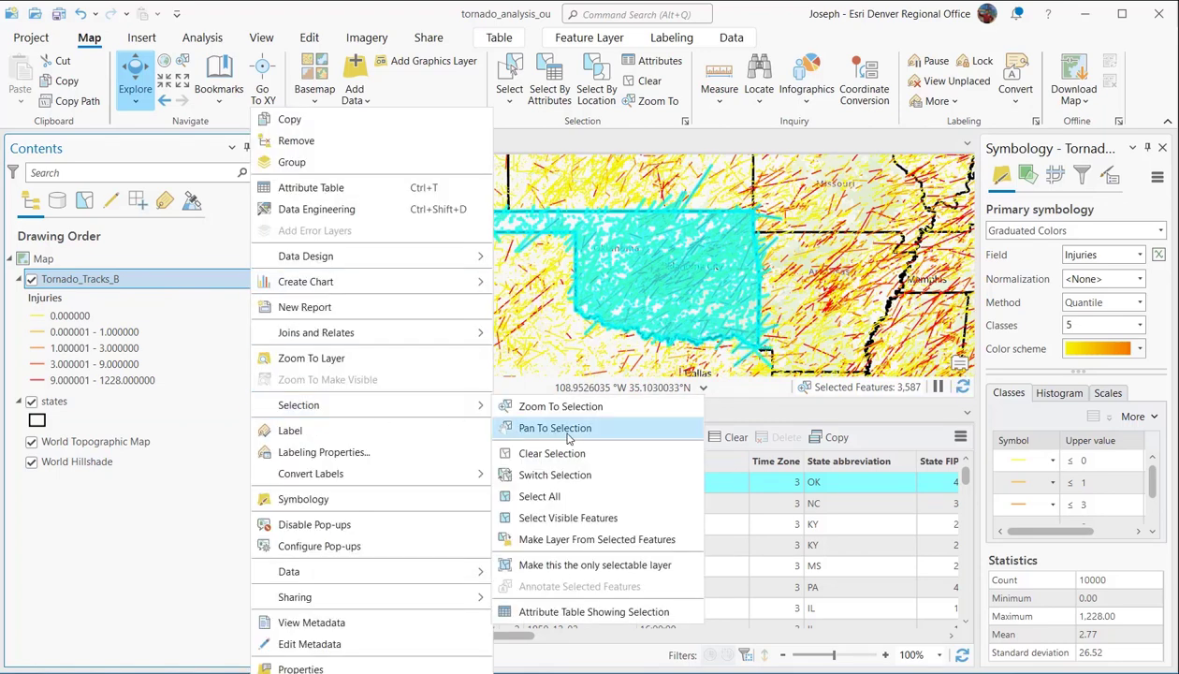
{"action": "left_click", "coordinate": [603, 540]}
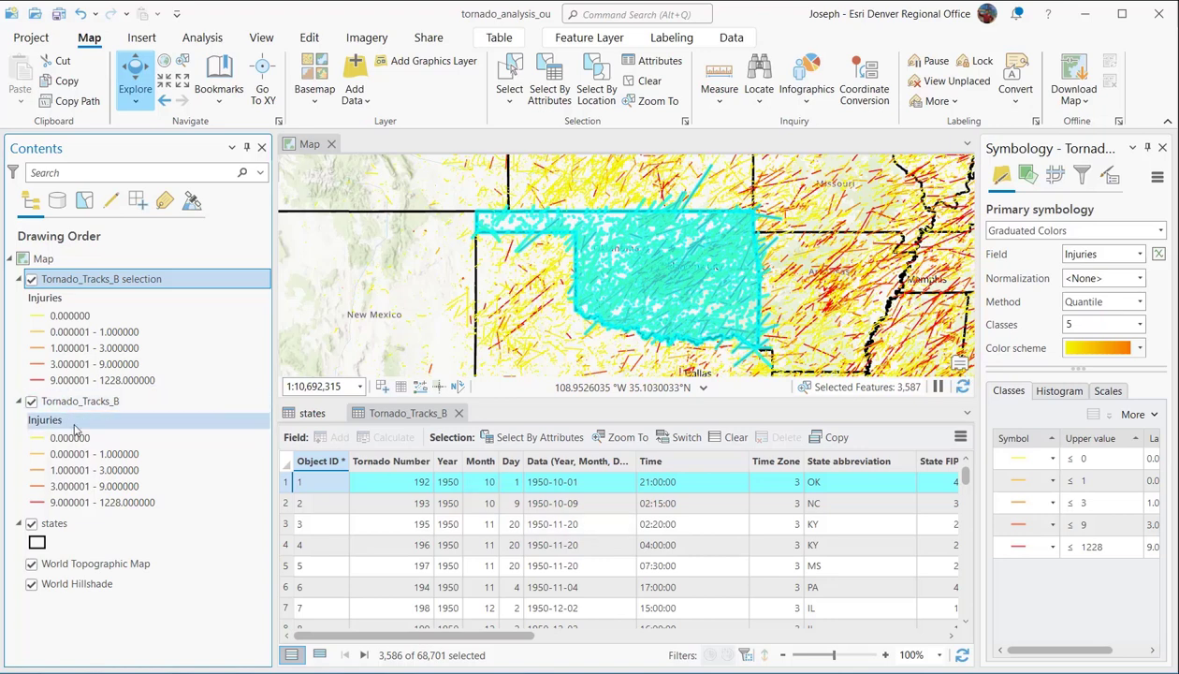
{"action": "left_click", "coordinate": [31, 401]}
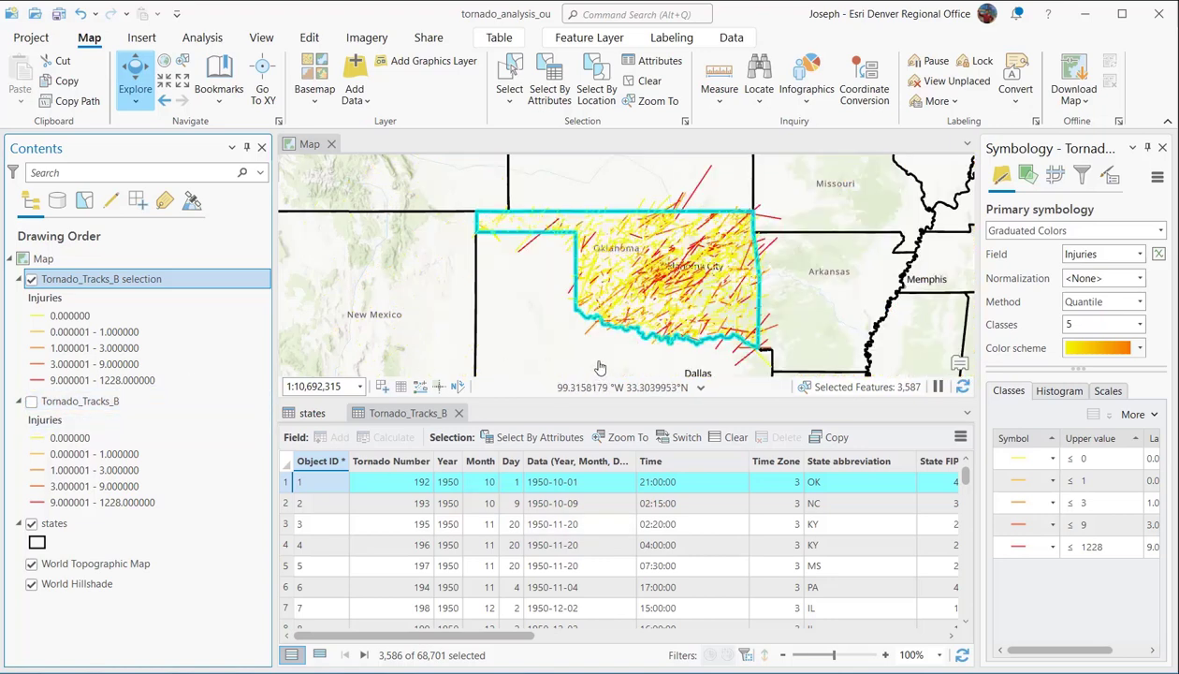
{"action": "scroll", "coordinate": [617, 316], "scroll_direction": "up", "scroll_amount": 1}
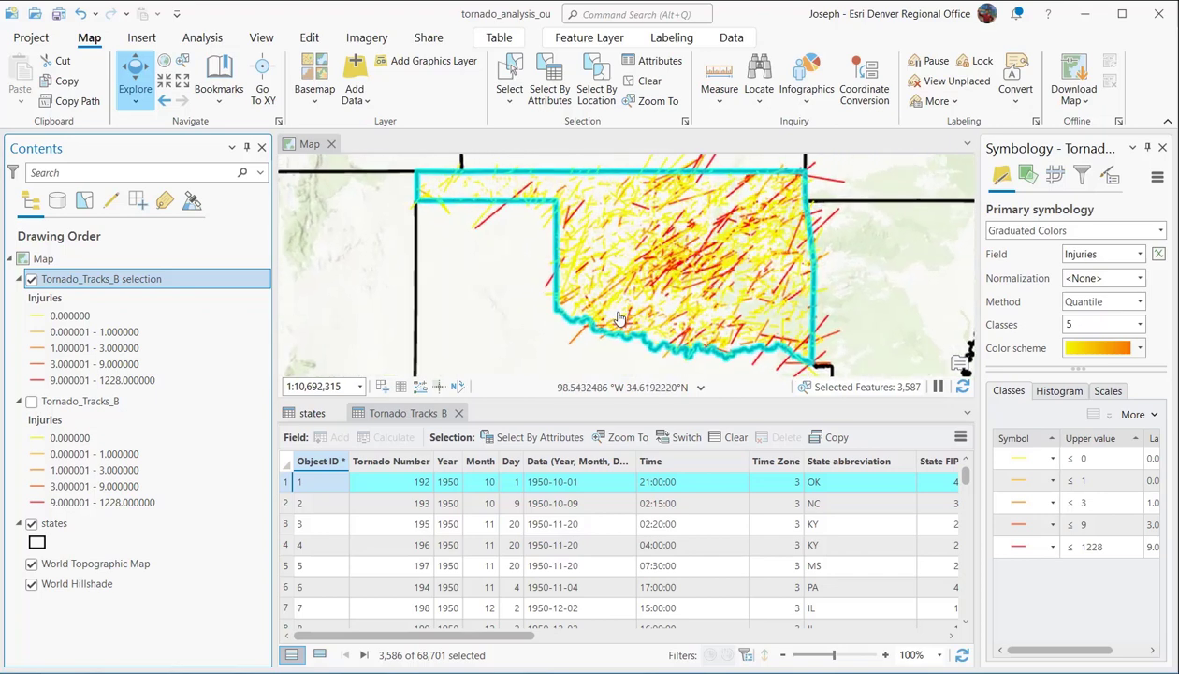
{"action": "left_click_drag", "start_coordinate": [618, 313], "coordinate": [595, 342]}
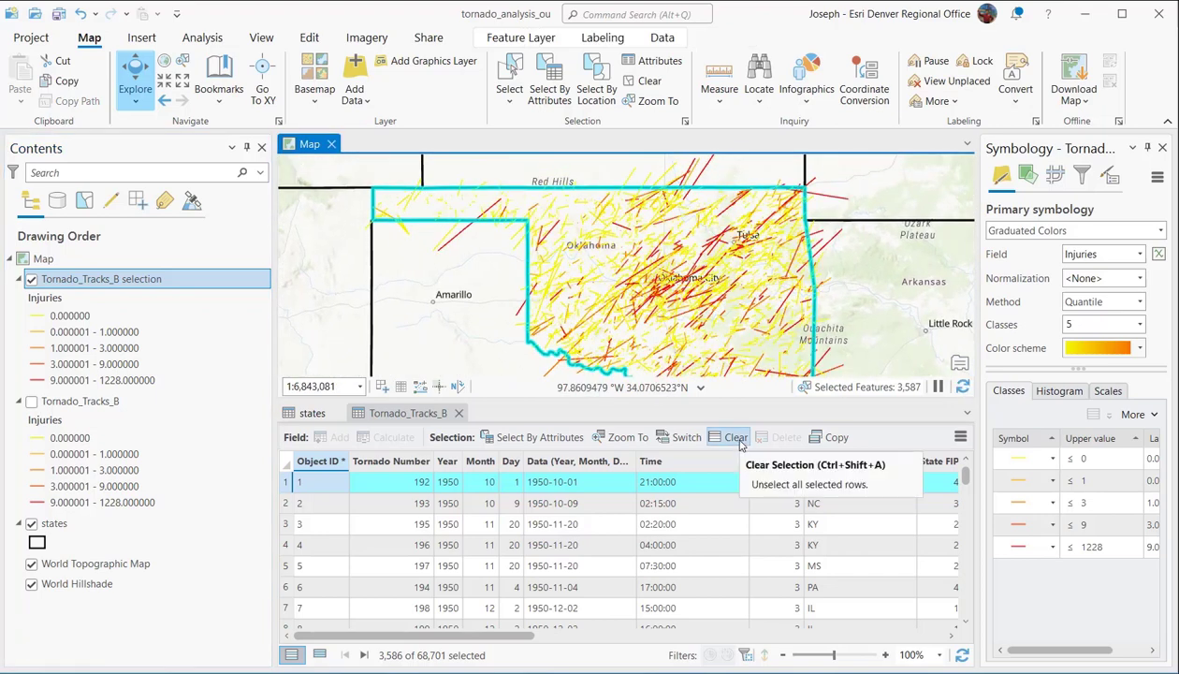
Step: Open the Tornado_Tracks_B selection layer's attribute table and start a new selection by attributes where Year is greater than 2010
{"action": "right_click", "coordinate": [214, 282]}
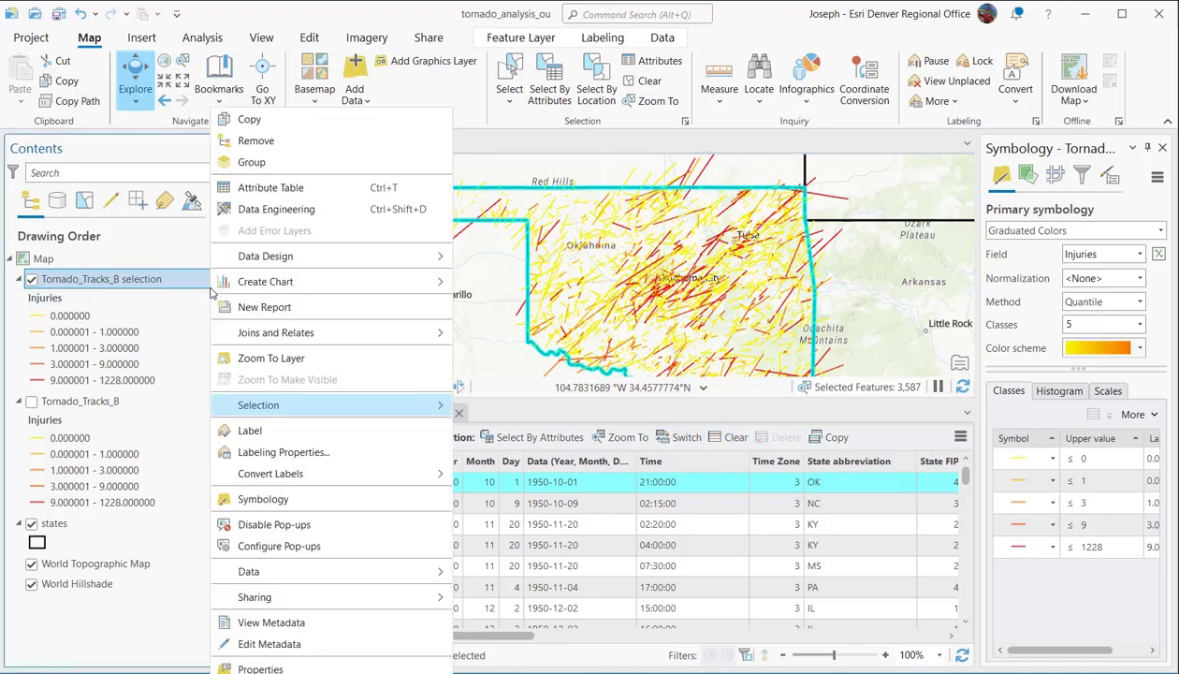
{"action": "left_click", "coordinate": [271, 187]}
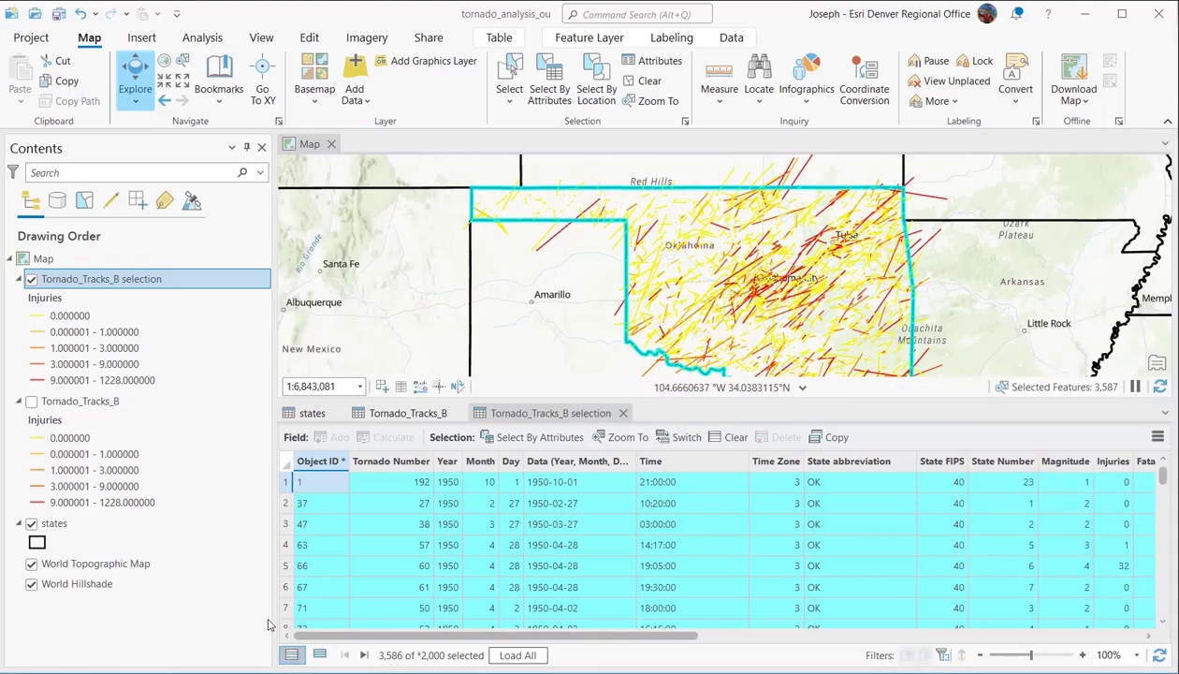
{"action": "left_click", "coordinate": [550, 94]}
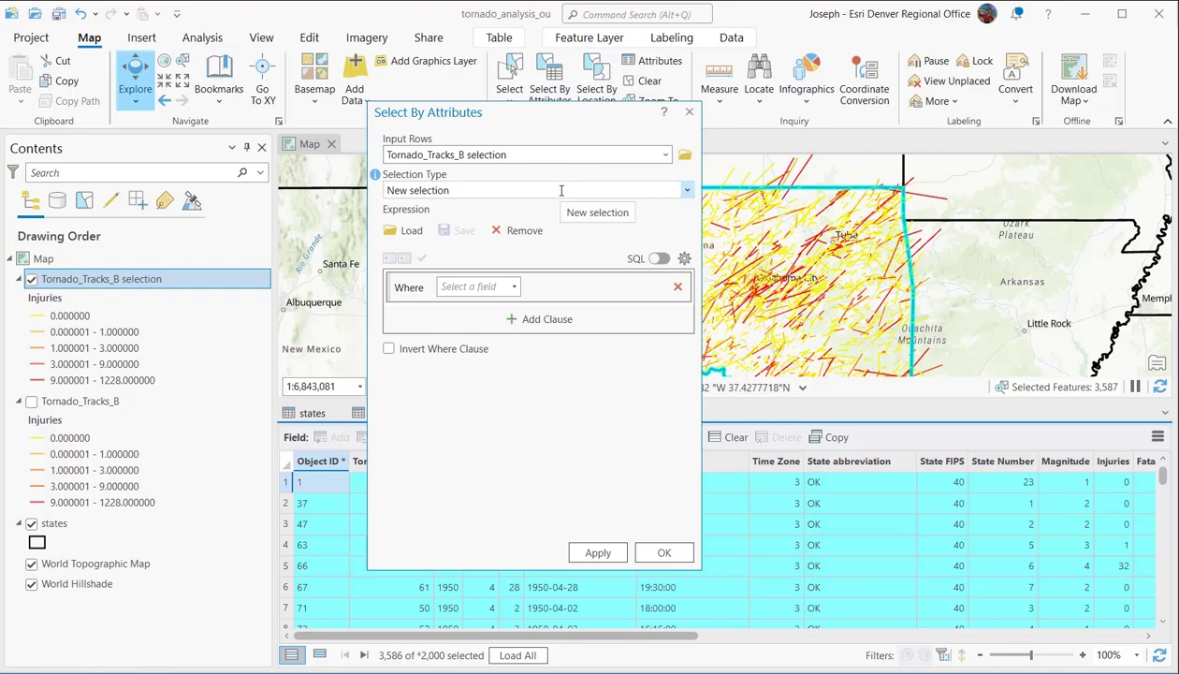
{"action": "left_click", "coordinate": [686, 192]}
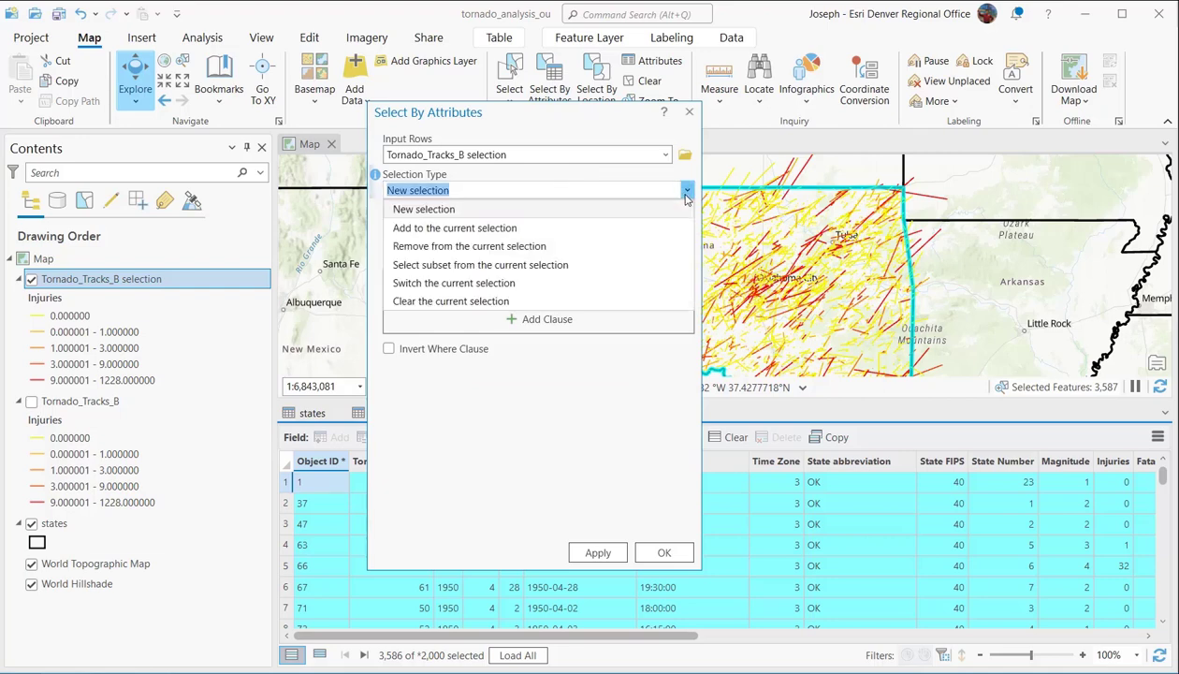
{"action": "left_click", "coordinate": [431, 211]}
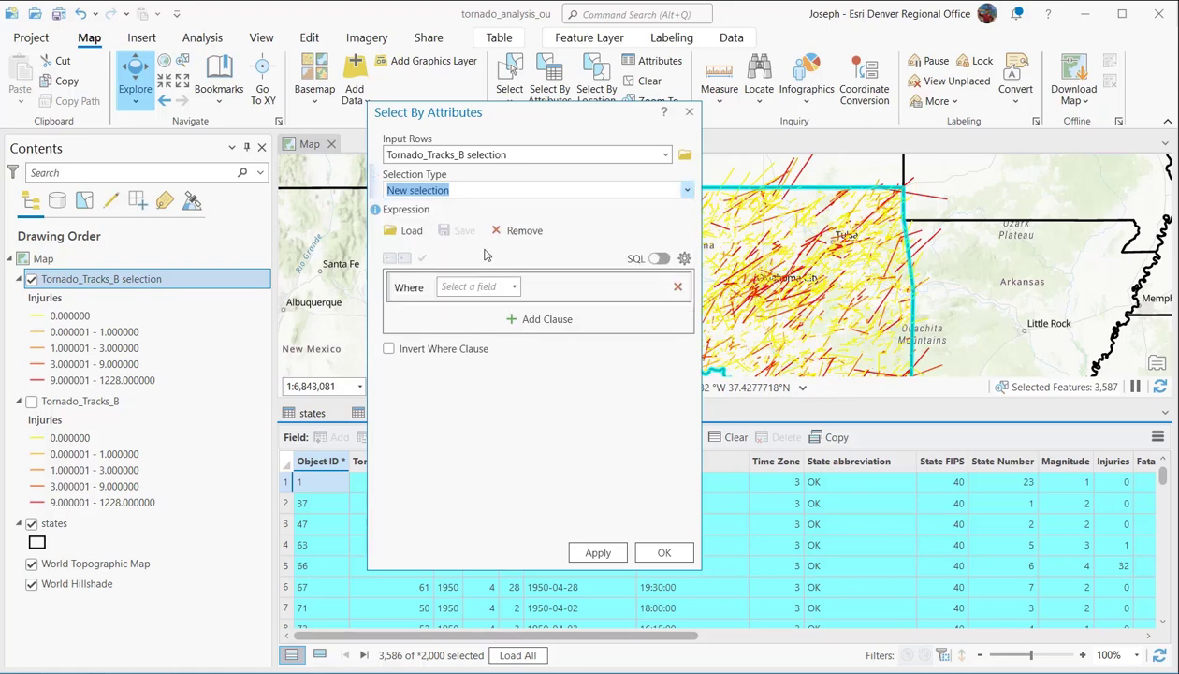
{"action": "left_click", "coordinate": [484, 287]}
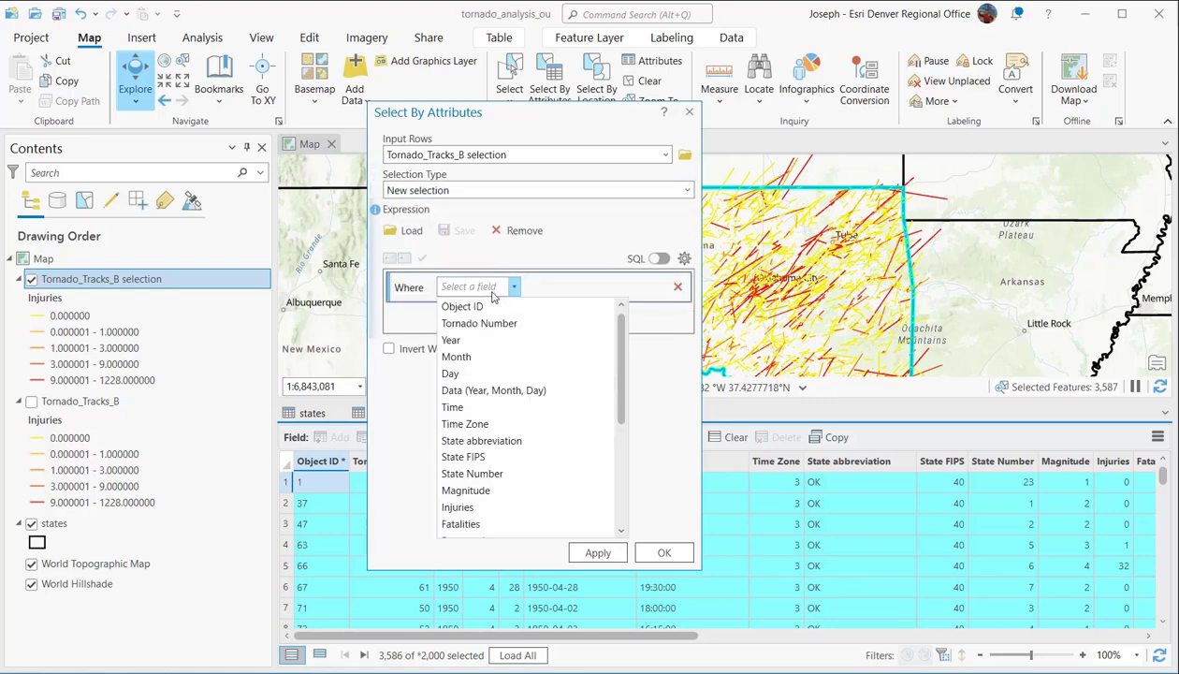
{"action": "left_click", "coordinate": [483, 340]}
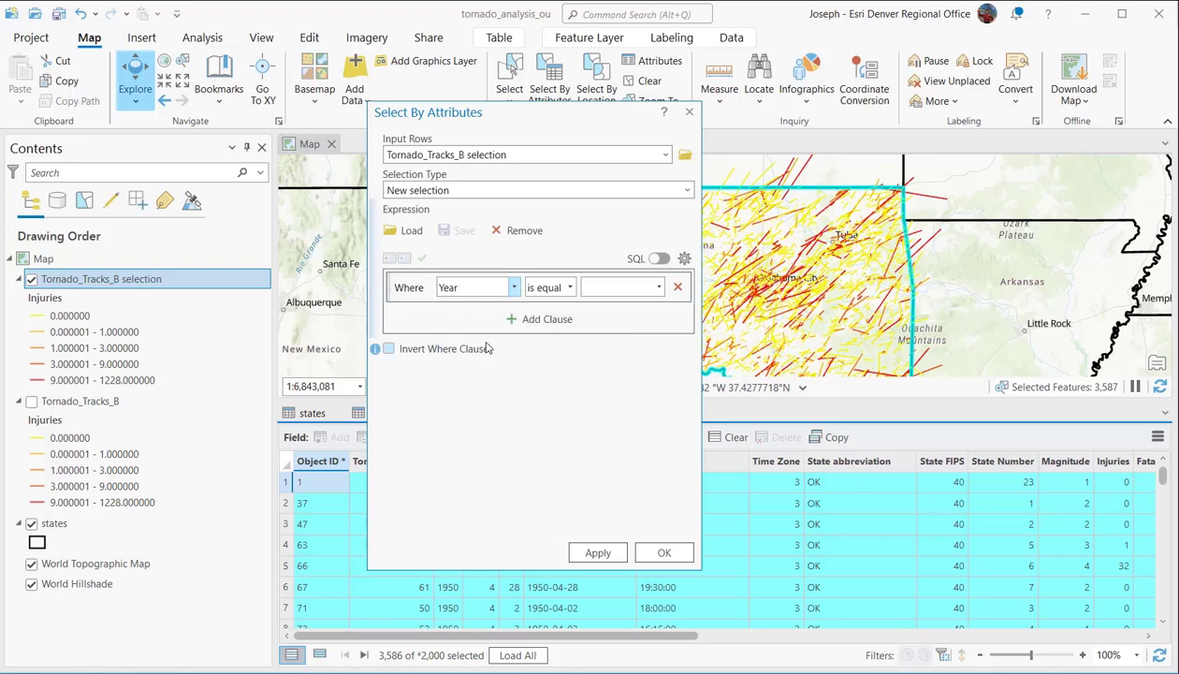
{"action": "left_click", "coordinate": [561, 287]}
{"action": "left_click", "coordinate": [565, 342]}
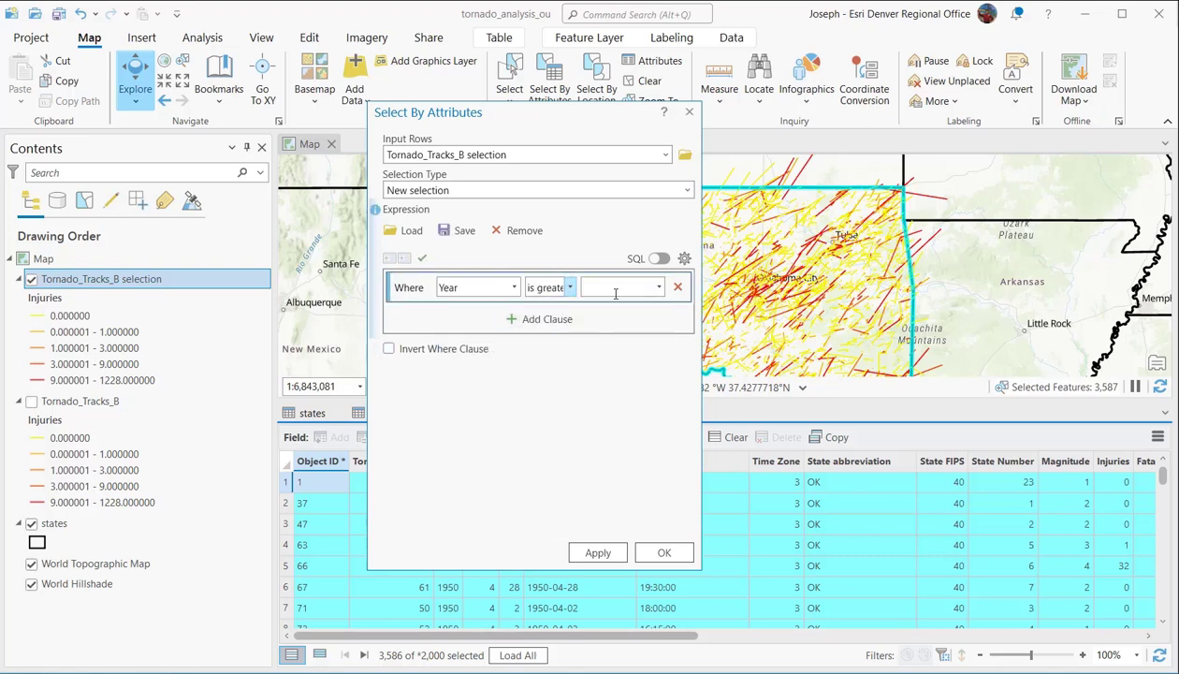
{"action": "left_click", "coordinate": [659, 287]}
{"action": "left_click", "coordinate": [617, 462]}
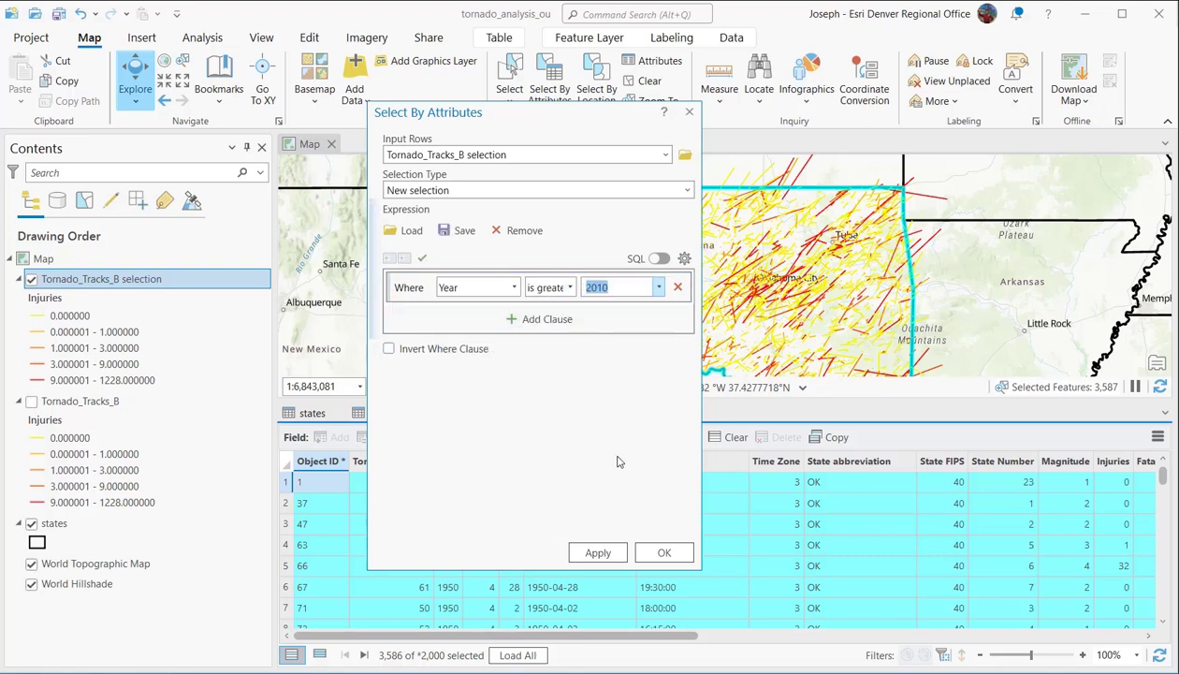
Step: Add the clause And Magnitude is greater than 3 to the expression and run the attribute selection
{"action": "left_click", "coordinate": [510, 319]}
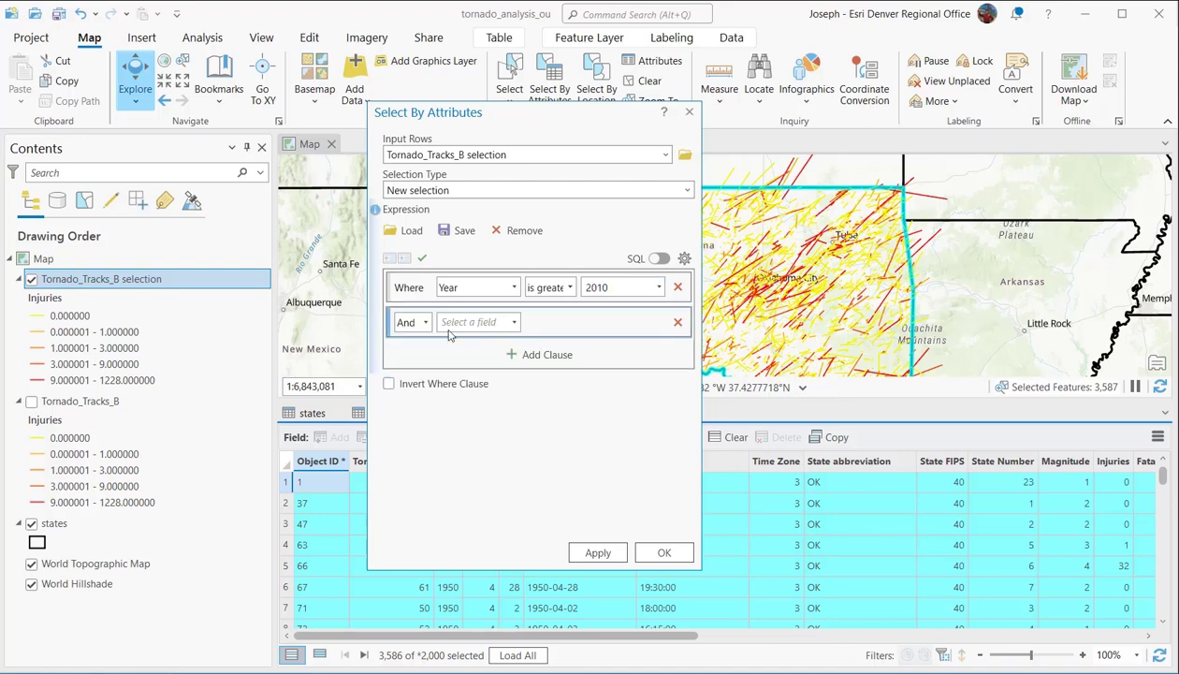
{"action": "left_click", "coordinate": [466, 322]}
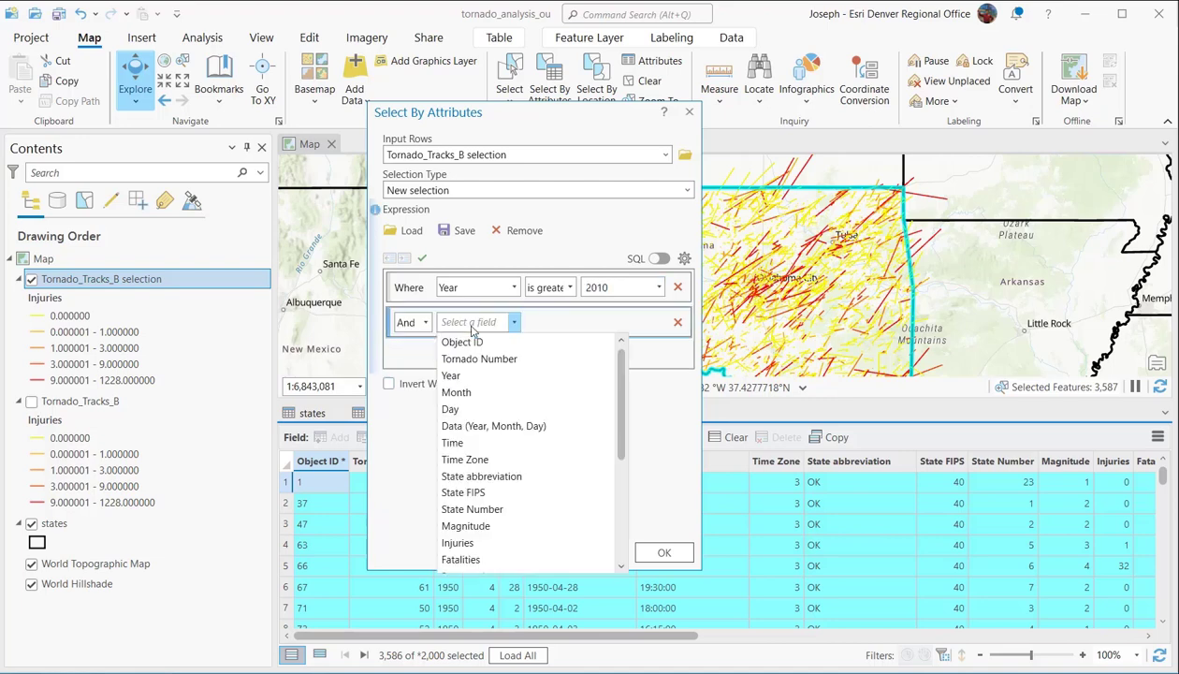
{"action": "left_click", "coordinate": [508, 526]}
{"action": "left_click", "coordinate": [570, 322]}
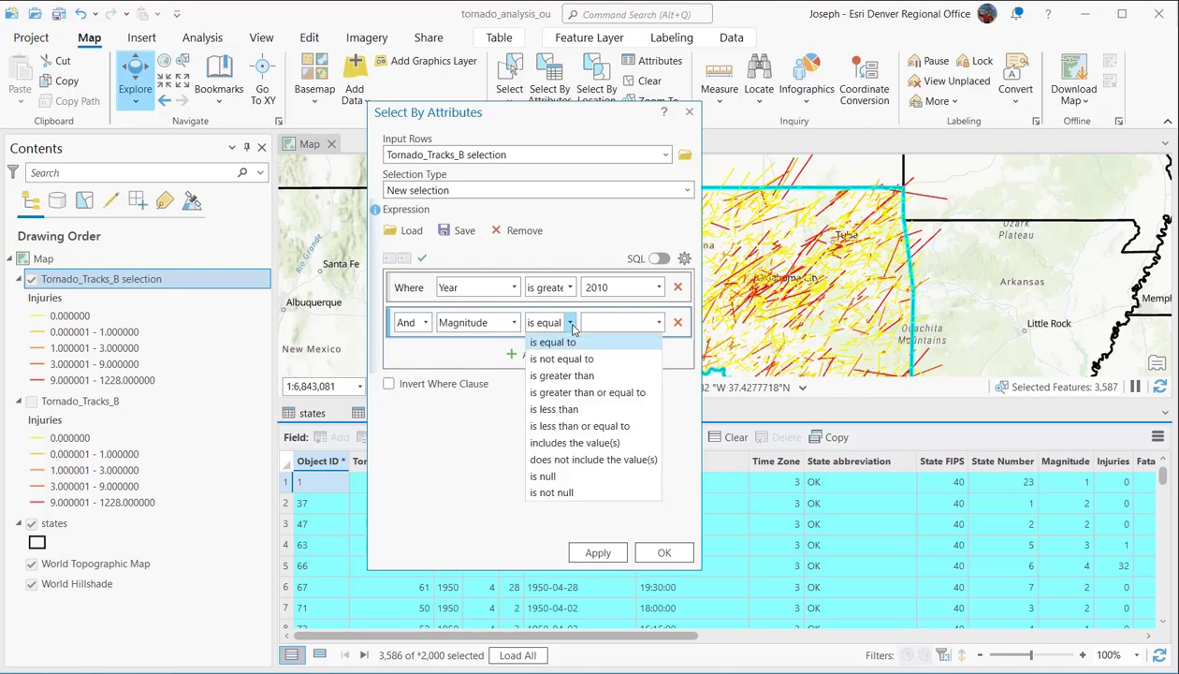
{"action": "left_click", "coordinate": [557, 371]}
{"action": "left_click", "coordinate": [660, 323]}
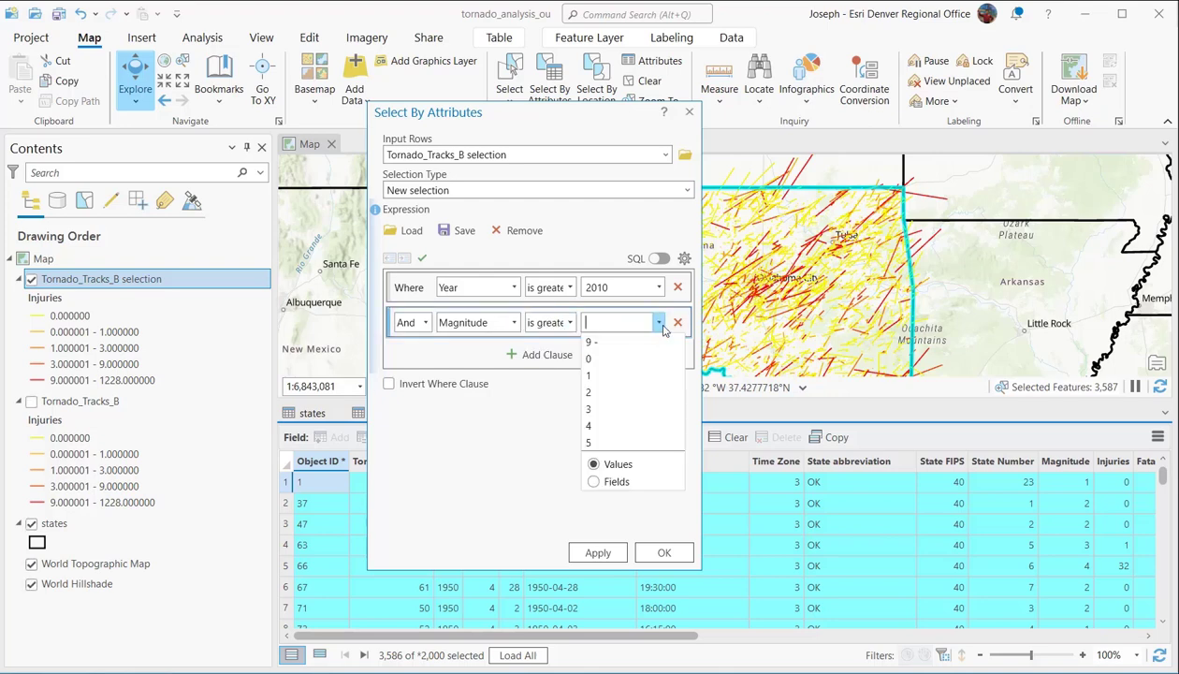
{"action": "left_click", "coordinate": [620, 410]}
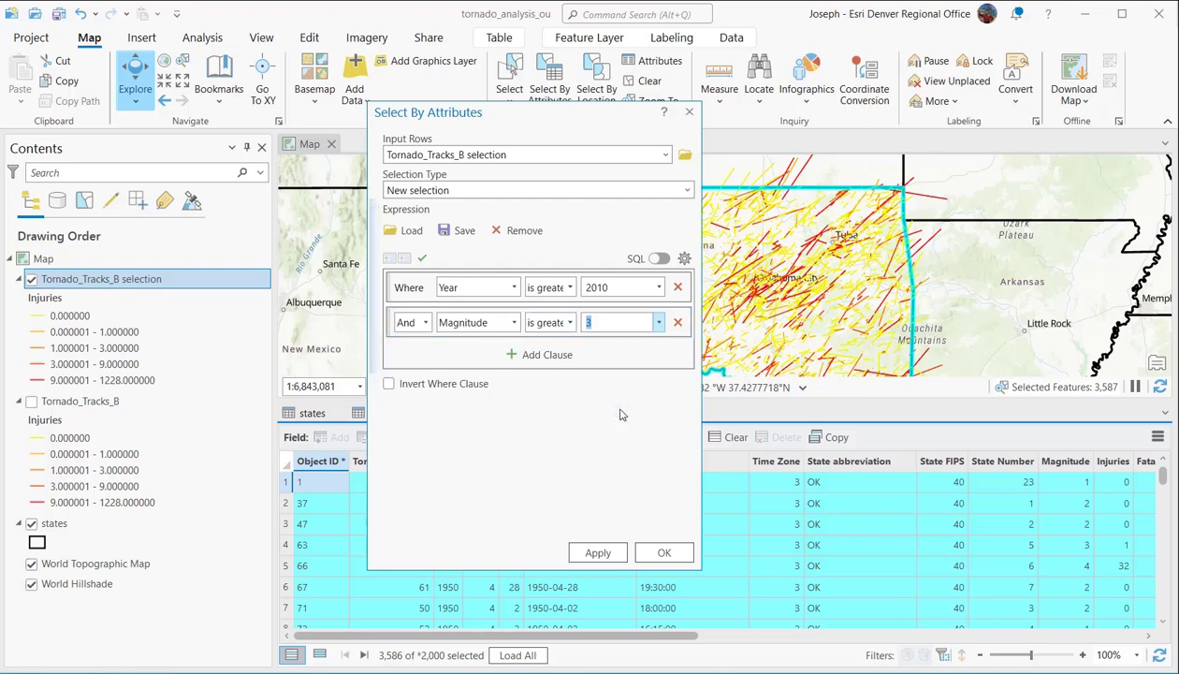
{"action": "left_click", "coordinate": [598, 551]}
{"action": "left_click", "coordinate": [659, 554]}
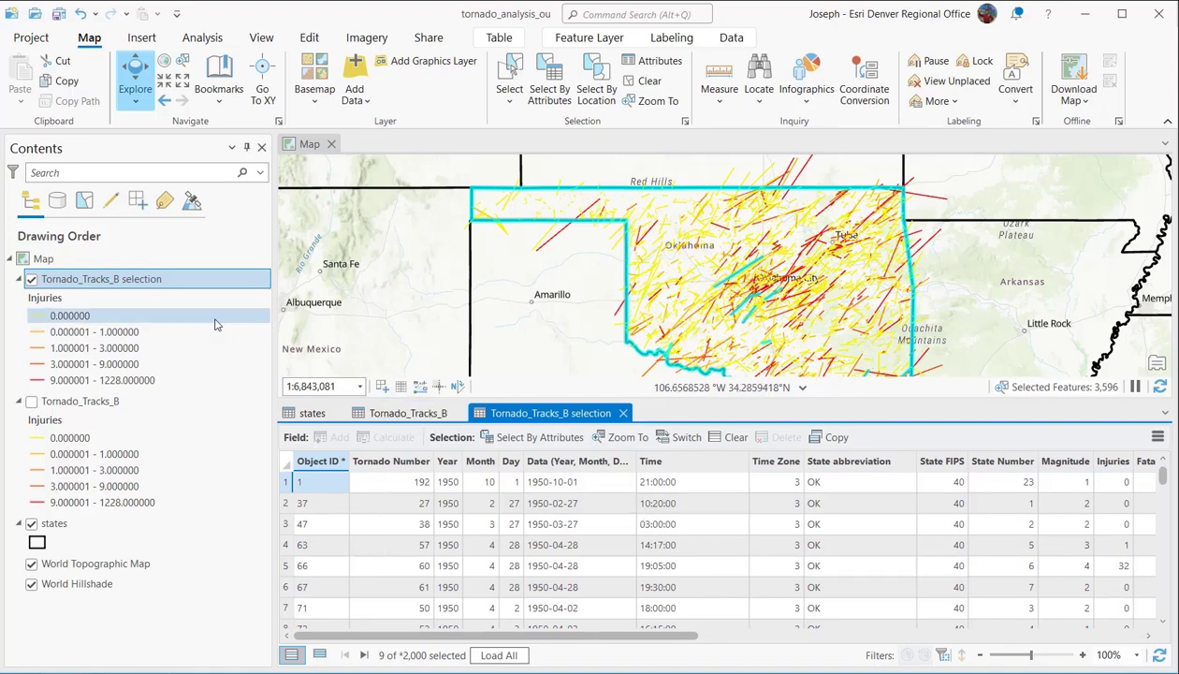
Step: Make a layer from the selected strong tornado tracks and hide the Tornado_Tracks_B selection layer
{"action": "right_click", "coordinate": [182, 288]}
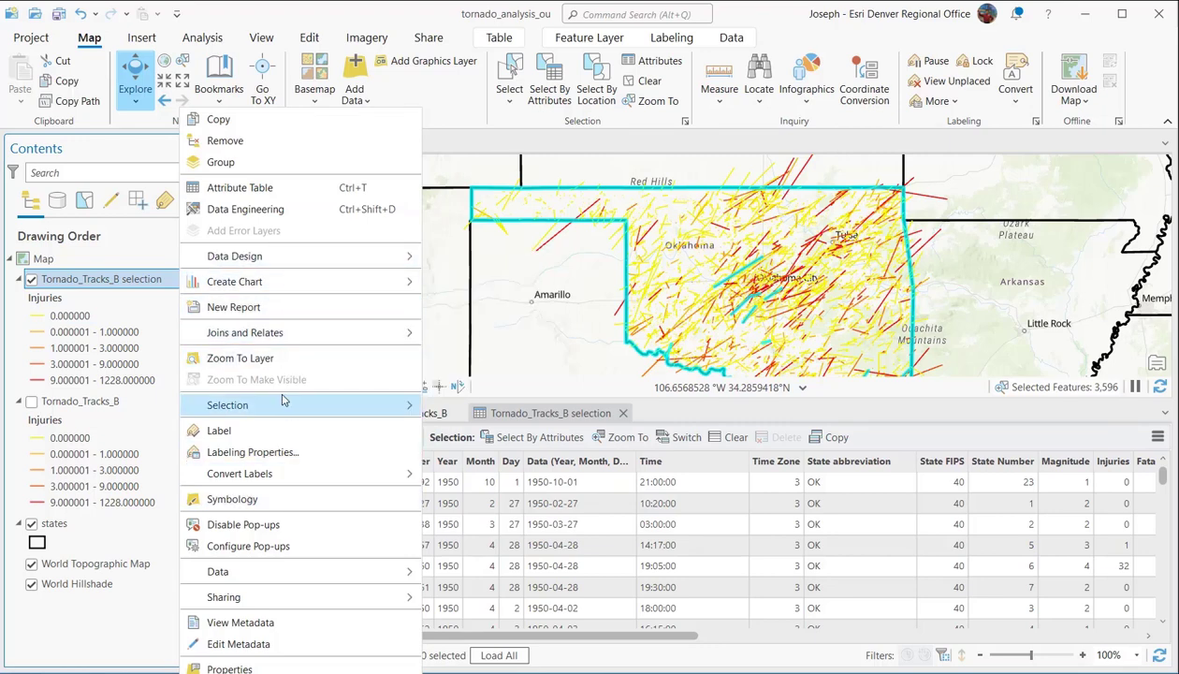
{"action": "mouse_move", "coordinate": [283, 399]}
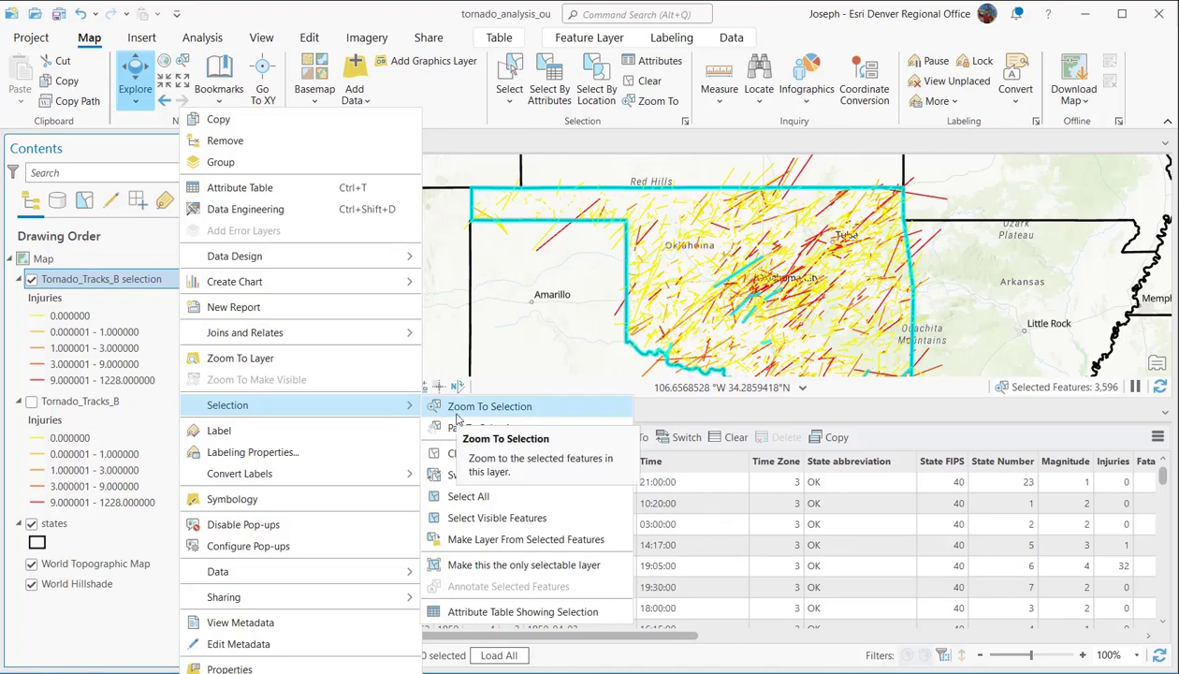
{"action": "left_click", "coordinate": [506, 536]}
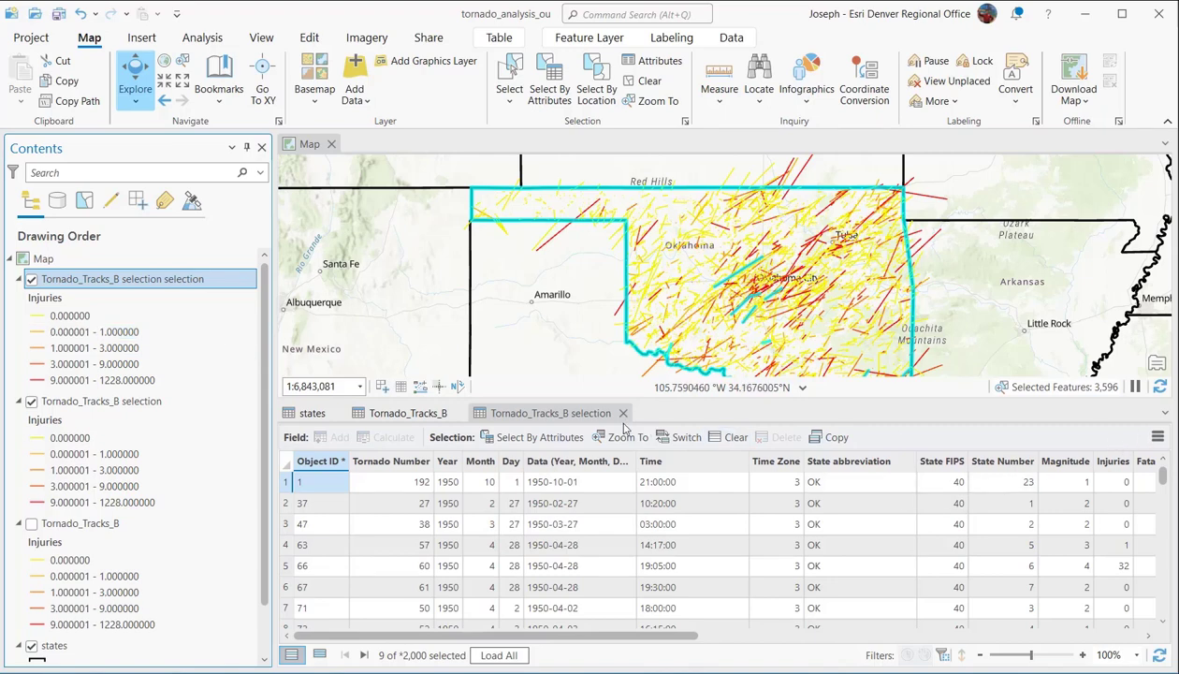
{"action": "left_click", "coordinate": [1164, 413]}
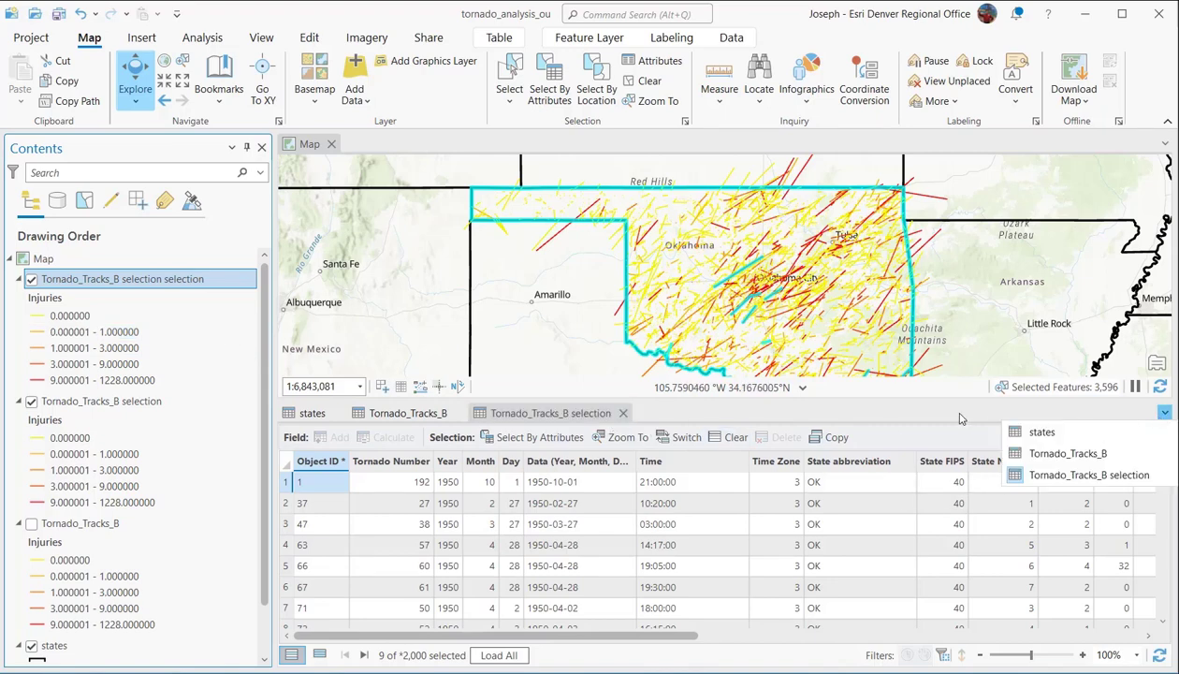
{"action": "left_click", "coordinate": [31, 402]}
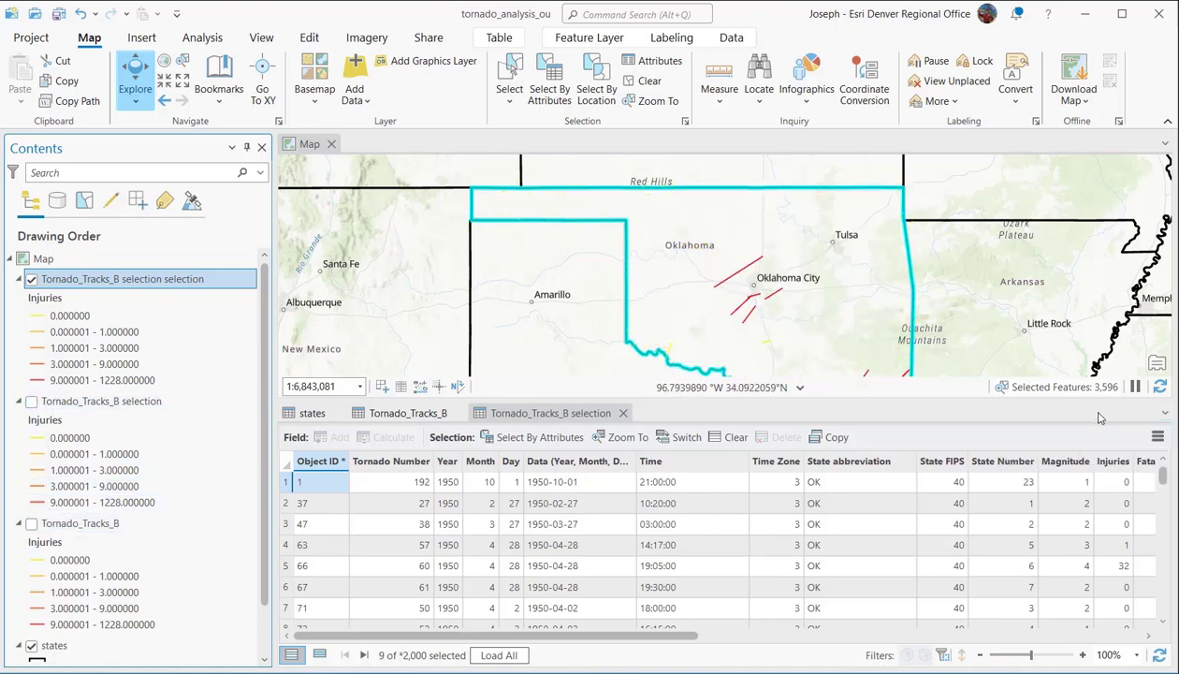
Step: Shrink the attribute table pane to give the map more height
{"action": "left_click", "coordinate": [1162, 413]}
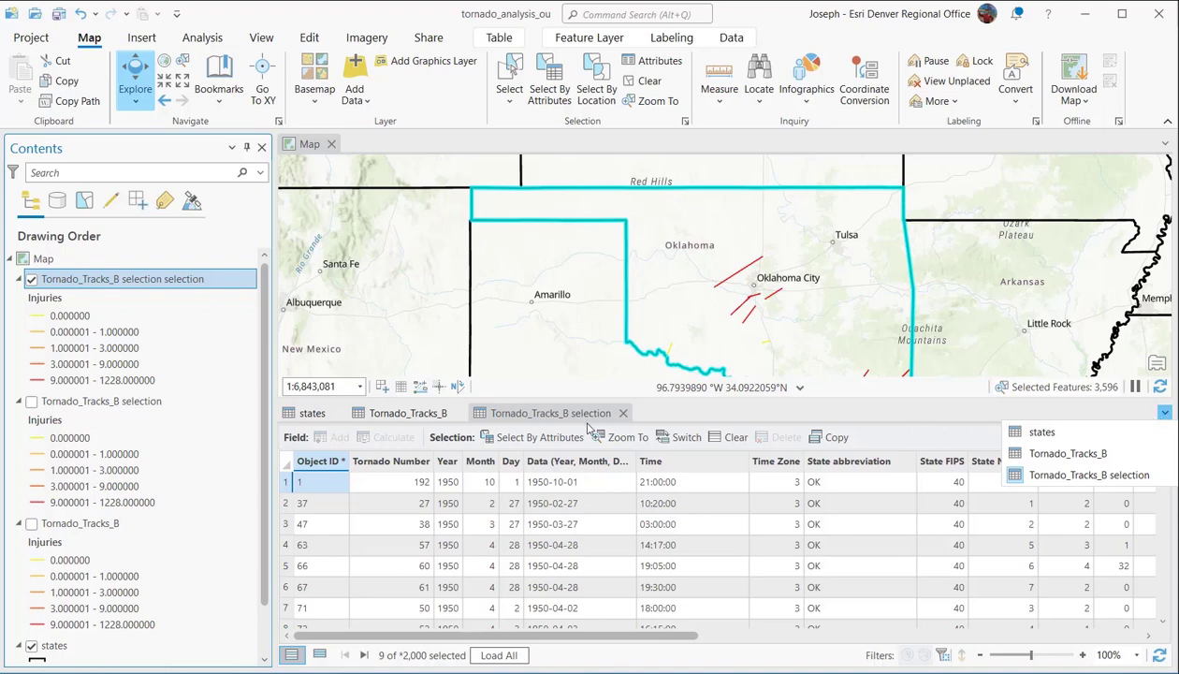
{"action": "left_click", "coordinate": [1035, 417]}
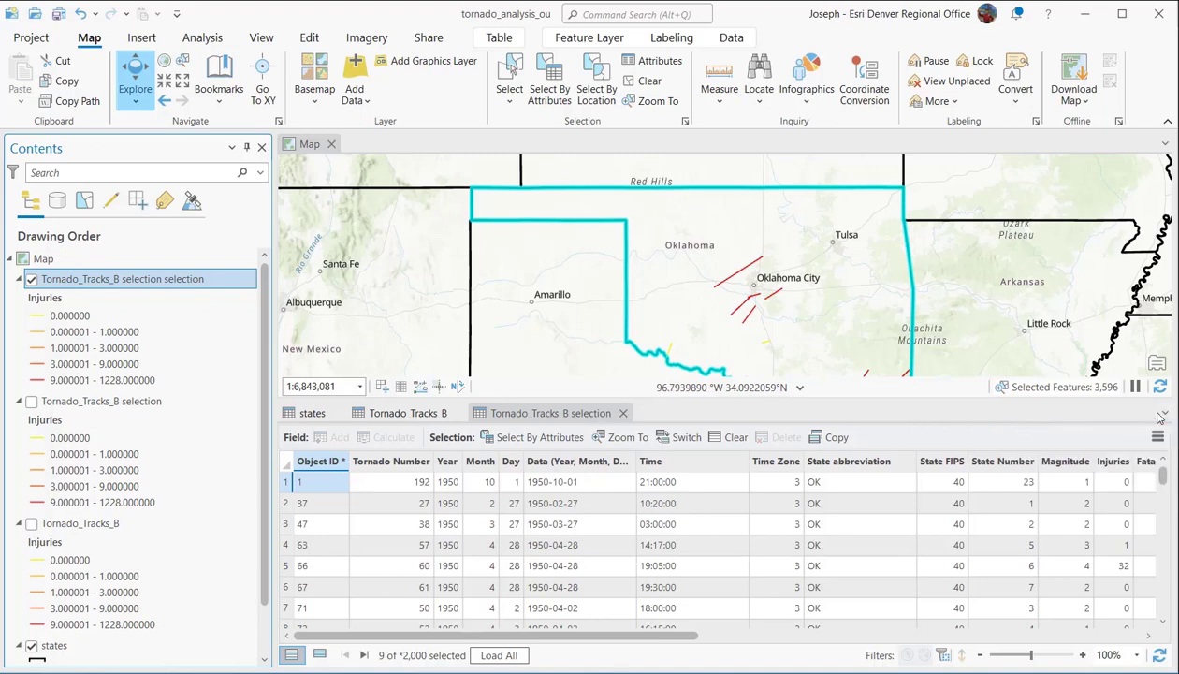
{"action": "left_click", "coordinate": [1162, 413]}
{"action": "left_click", "coordinate": [994, 420]}
{"action": "left_click_drag", "start_coordinate": [600, 399], "coordinate": [613, 500]}
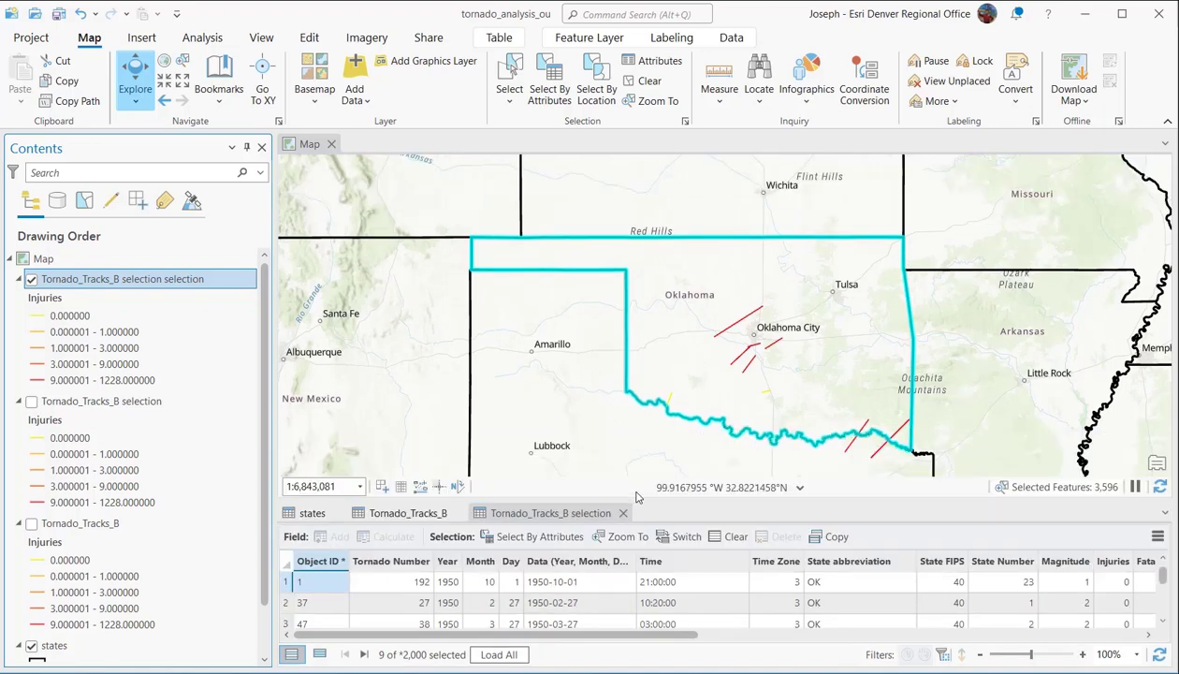
{"action": "left_click", "coordinate": [862, 431]}
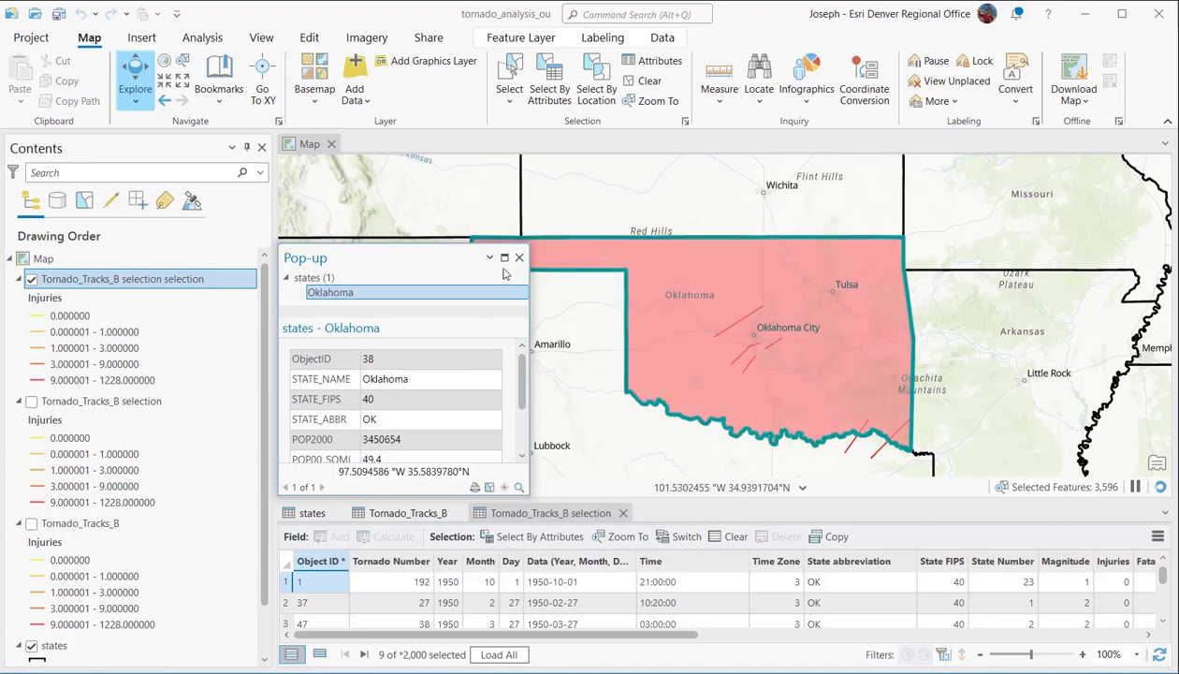
{"action": "left_click", "coordinate": [504, 257]}
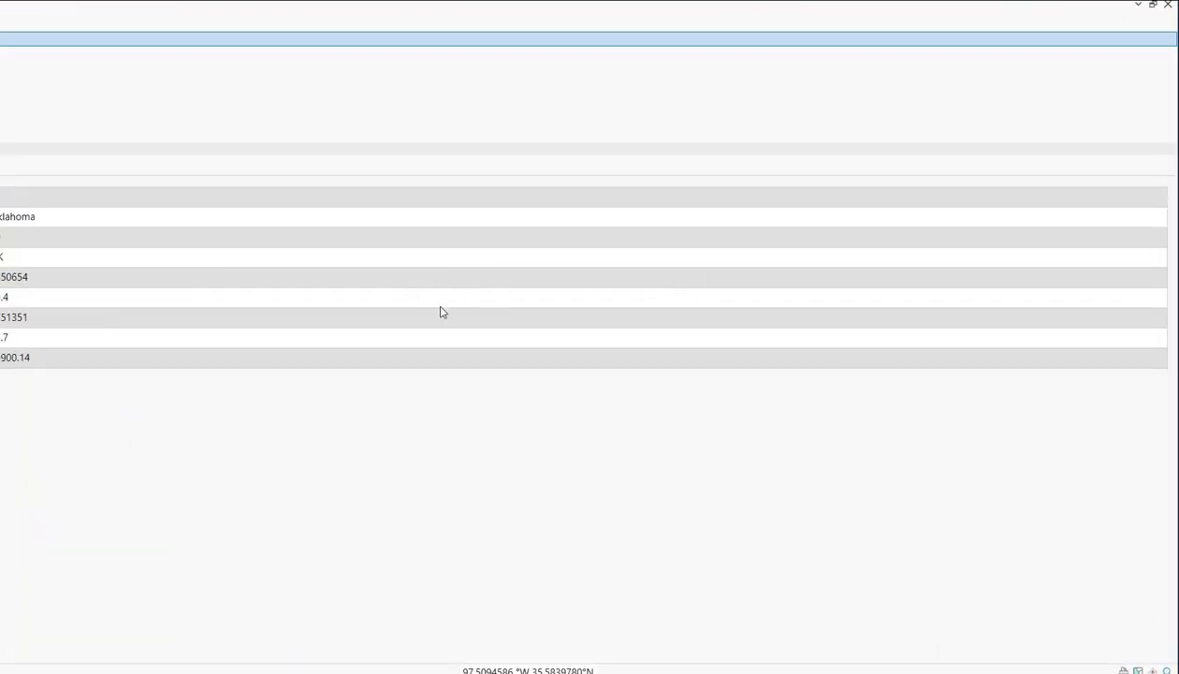
{"action": "left_click", "coordinate": [1168, 7]}
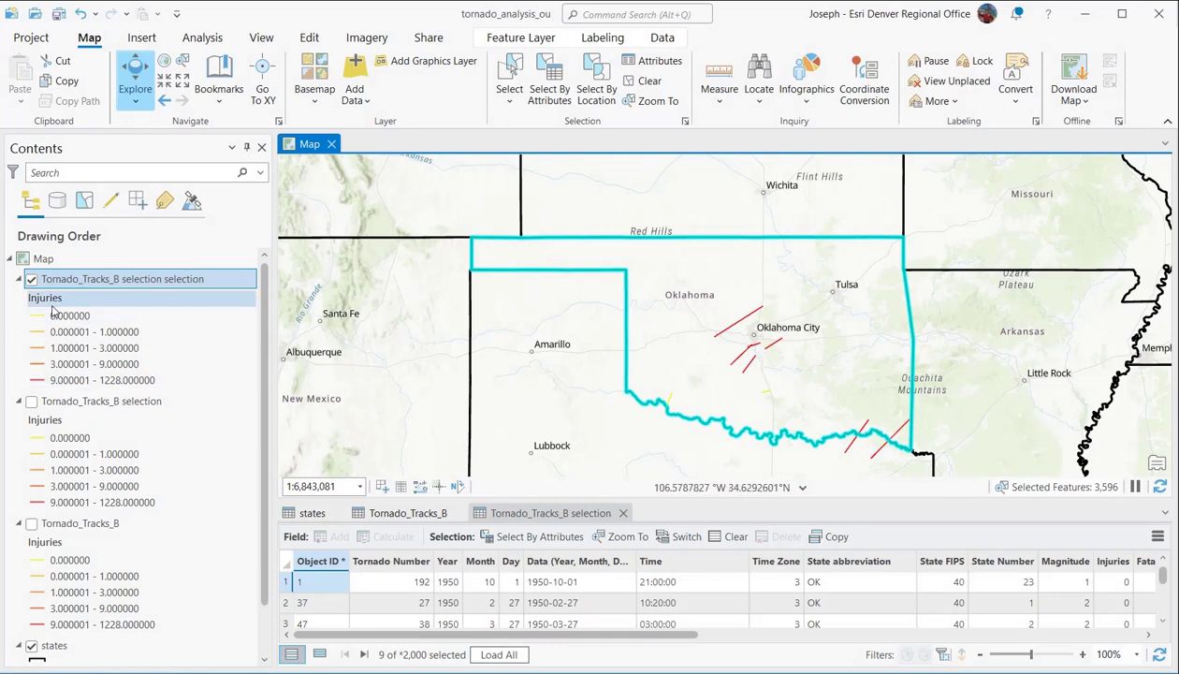
Step: Make the Tornado_Tracks_B selection selection layer the only selectable layer
{"action": "scroll", "coordinate": [140, 423], "scroll_direction": "down", "scroll_amount": 1}
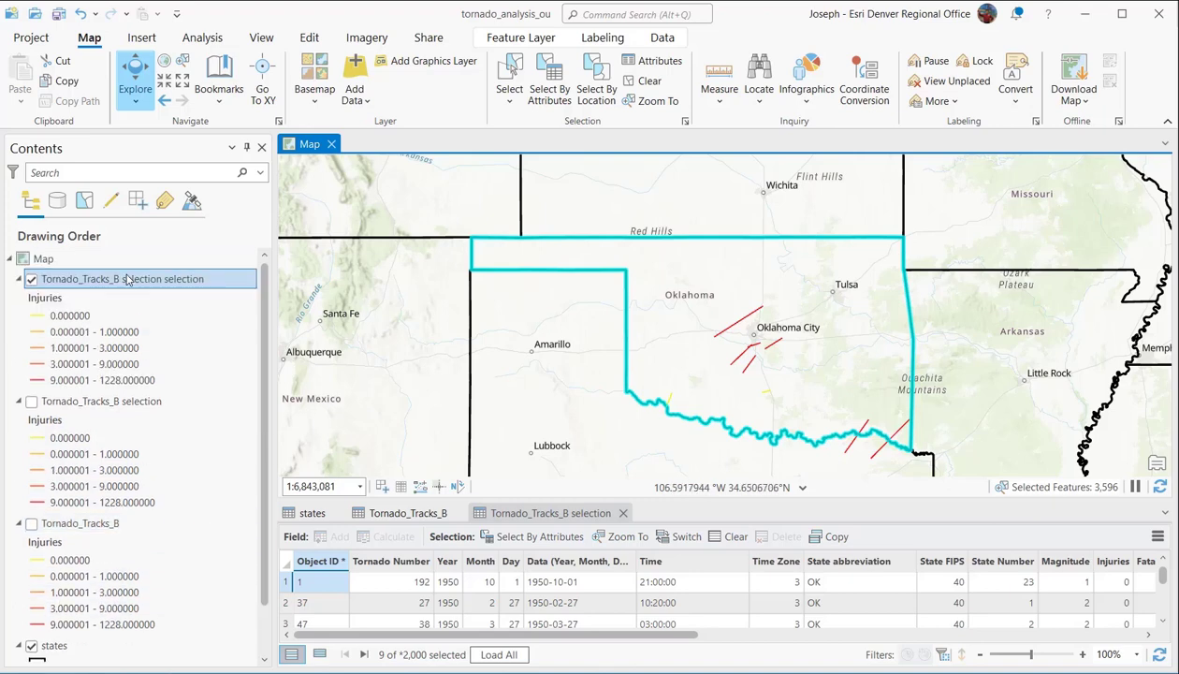
{"action": "right_click", "coordinate": [106, 282]}
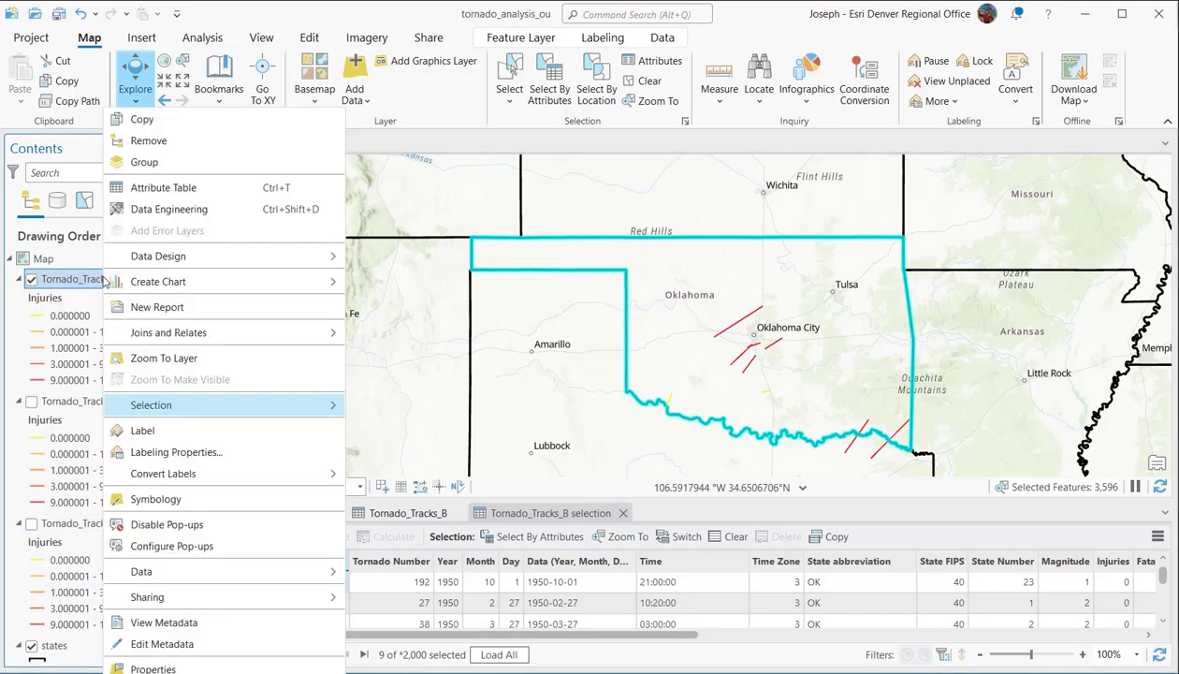
{"action": "mouse_move", "coordinate": [199, 407]}
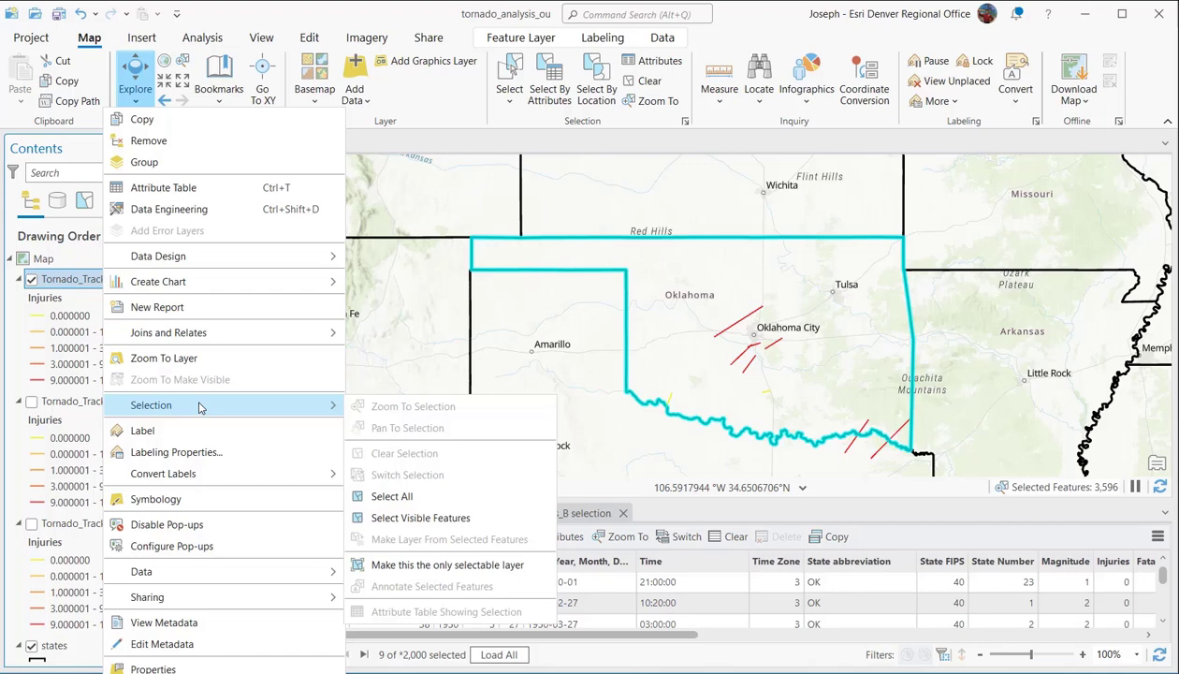
{"action": "left_click", "coordinate": [497, 575]}
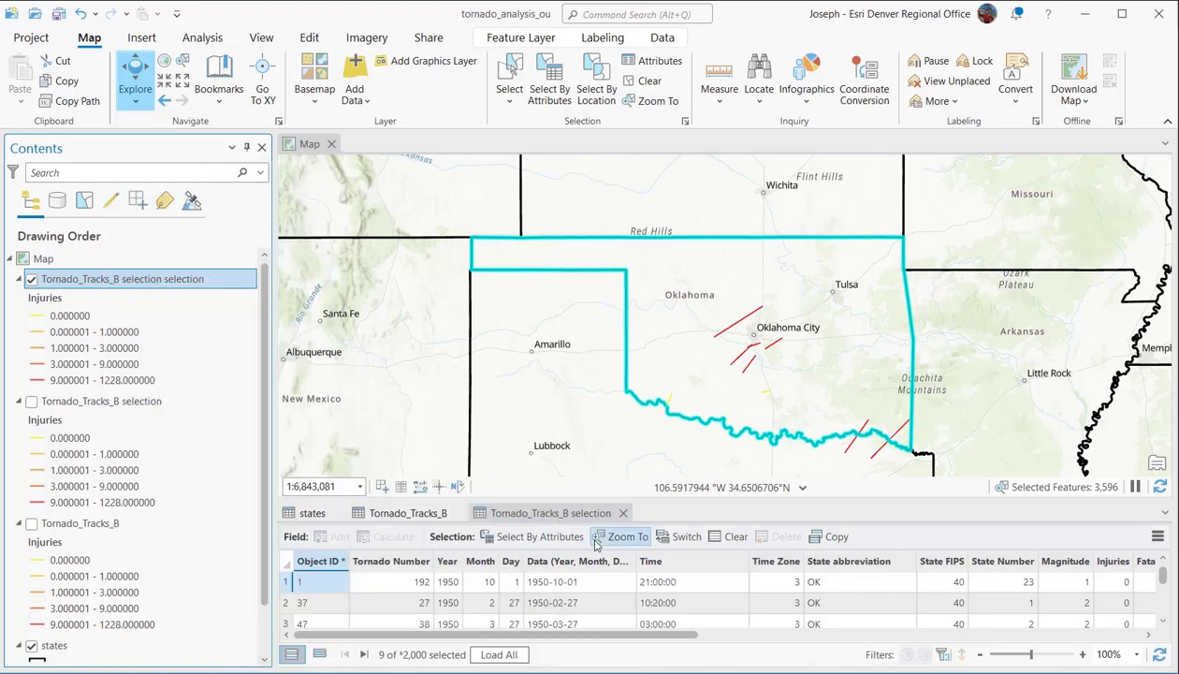
Step: Examine the pop-ups of the remaining tornado tracks around Oklahoma City and on the state's southeastern border
{"action": "left_click", "coordinate": [754, 371]}
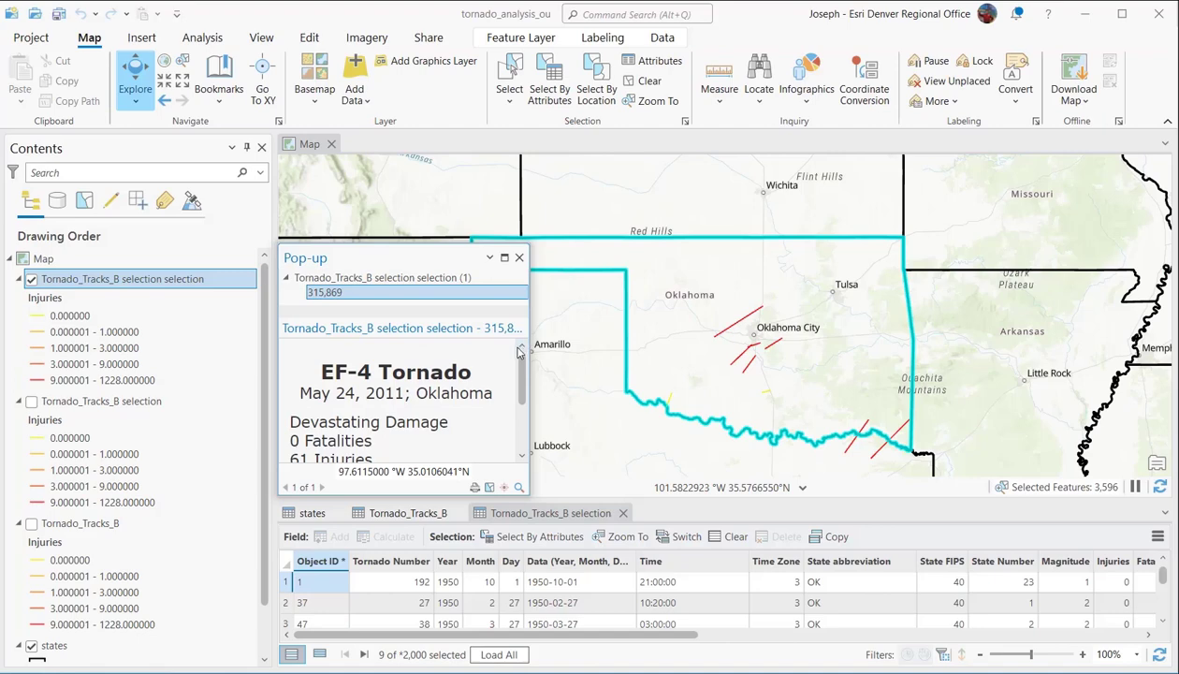
{"action": "left_click_drag", "start_coordinate": [520, 353], "coordinate": [524, 397]}
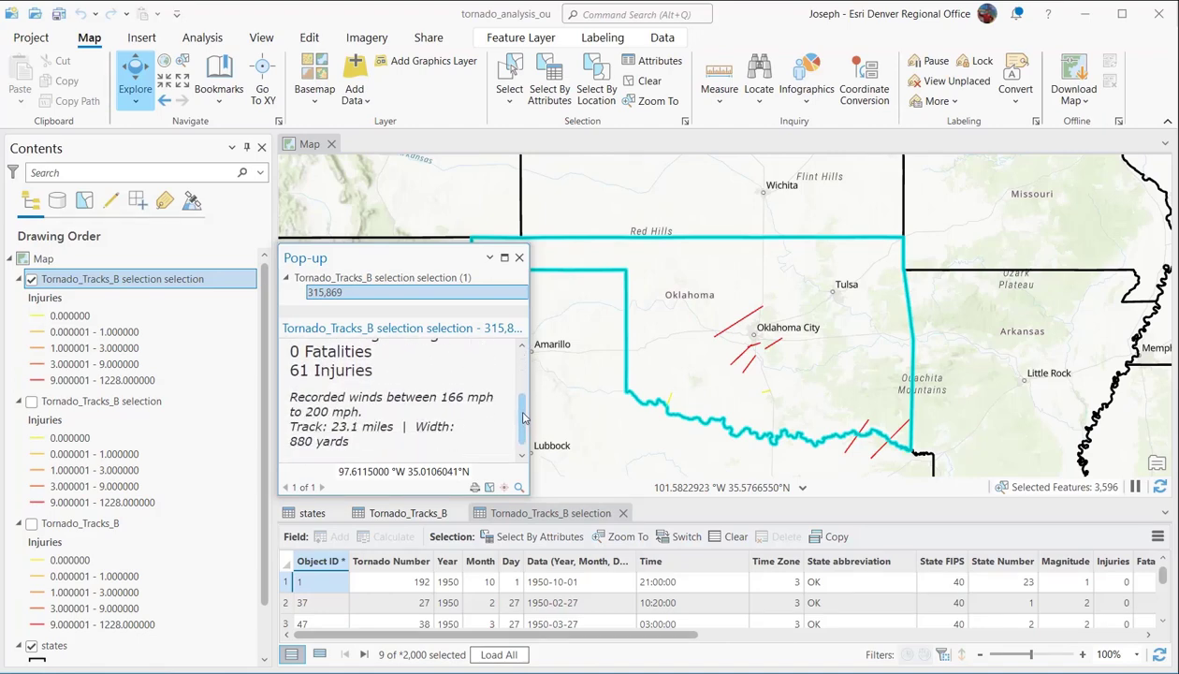
{"action": "left_click", "coordinate": [736, 322]}
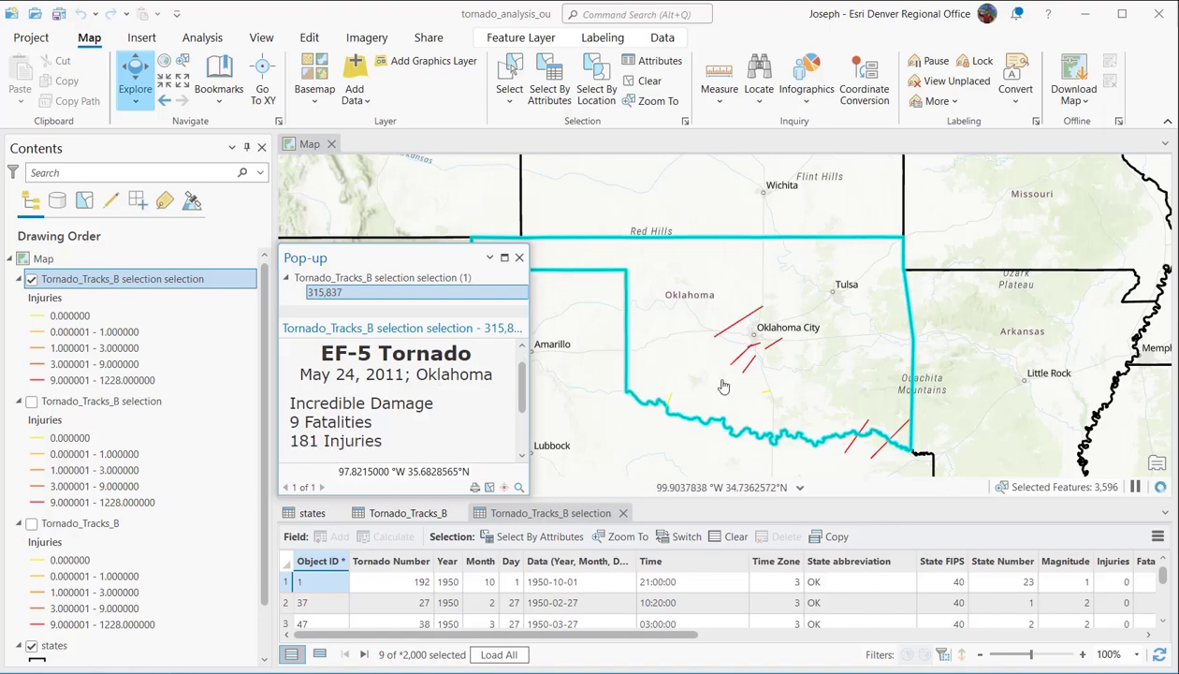
{"action": "left_click", "coordinate": [773, 348]}
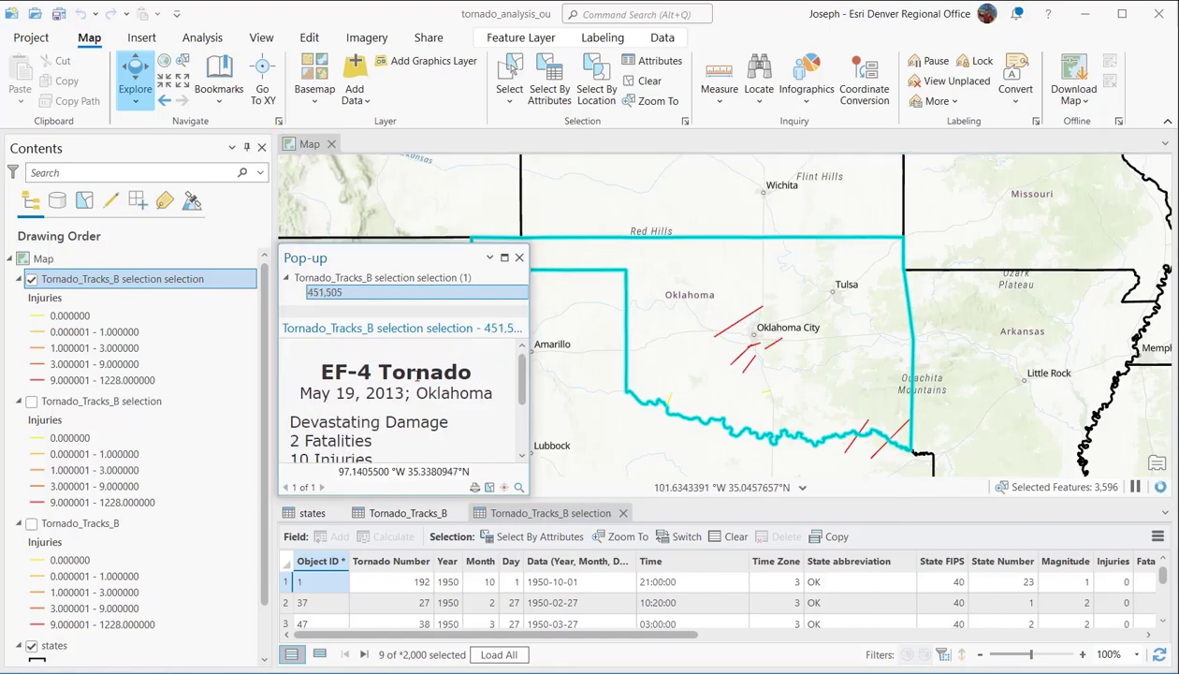
{"action": "left_click", "coordinate": [866, 433]}
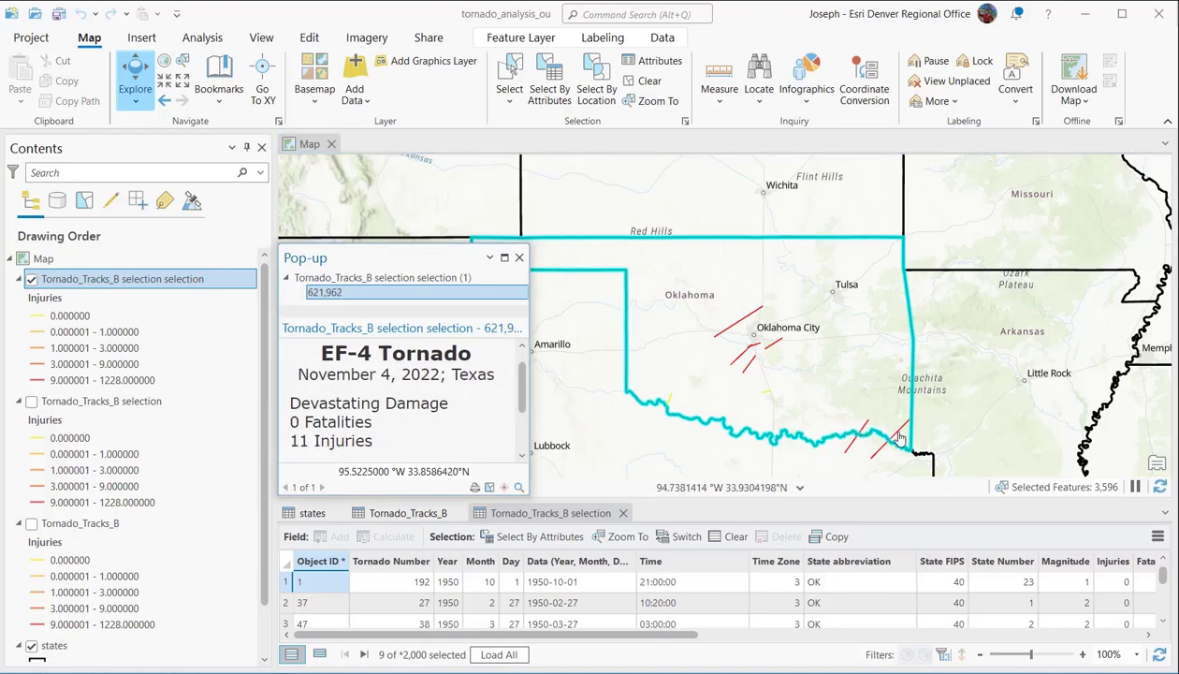
Step: Read the pop-ups of the easternmost track on the Texas border and the short yellow track near Oklahoma's southwestern border
{"action": "left_click", "coordinate": [895, 434]}
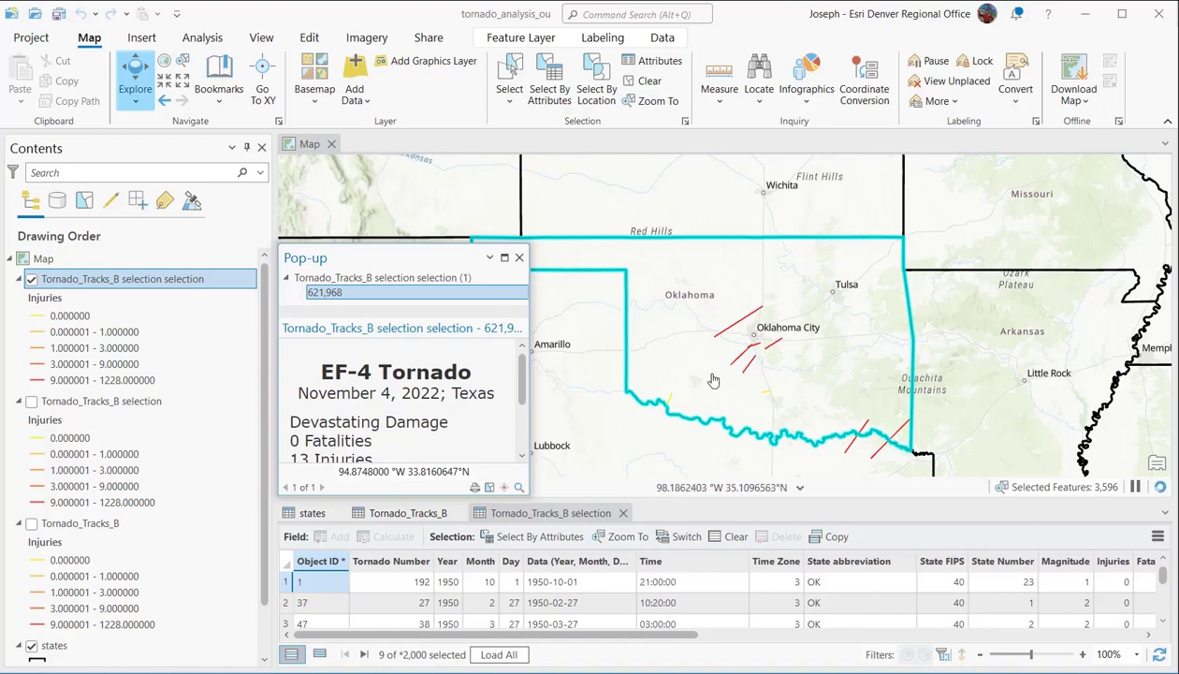
{"action": "left_click", "coordinate": [670, 406]}
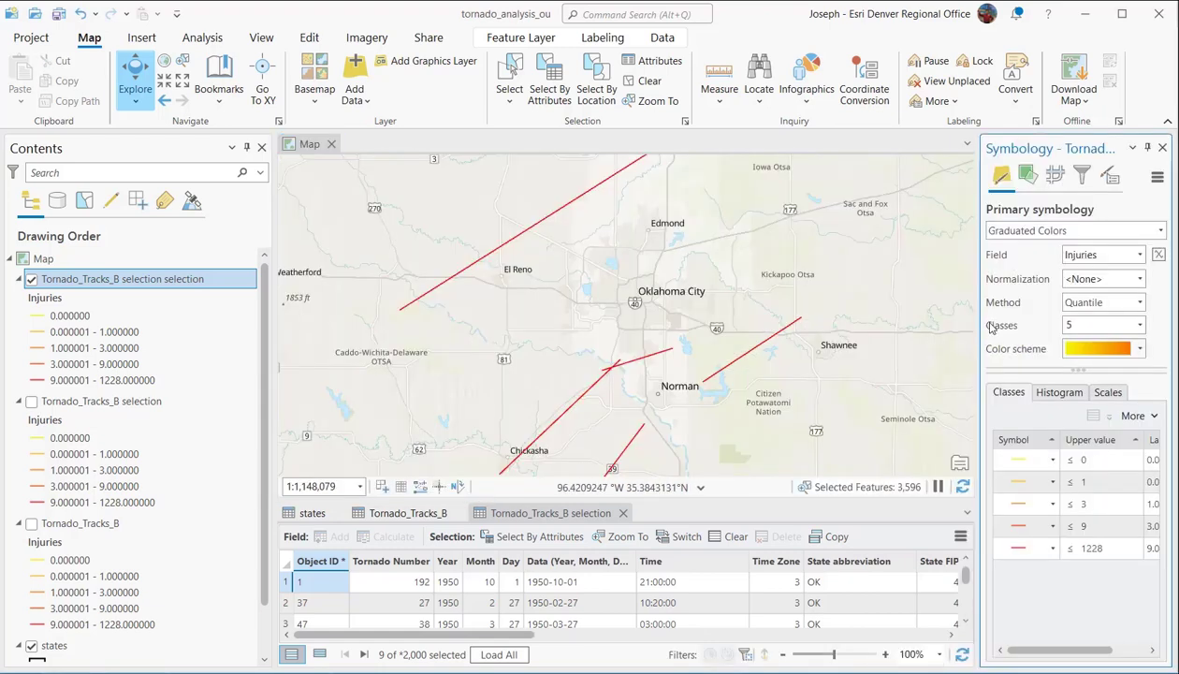
Step: Symbolize the Tornado_Tracks_B selection selection layer with Graduated Symbols, using the dark red Limited Access line as the template
{"action": "left_click", "coordinate": [1044, 231]}
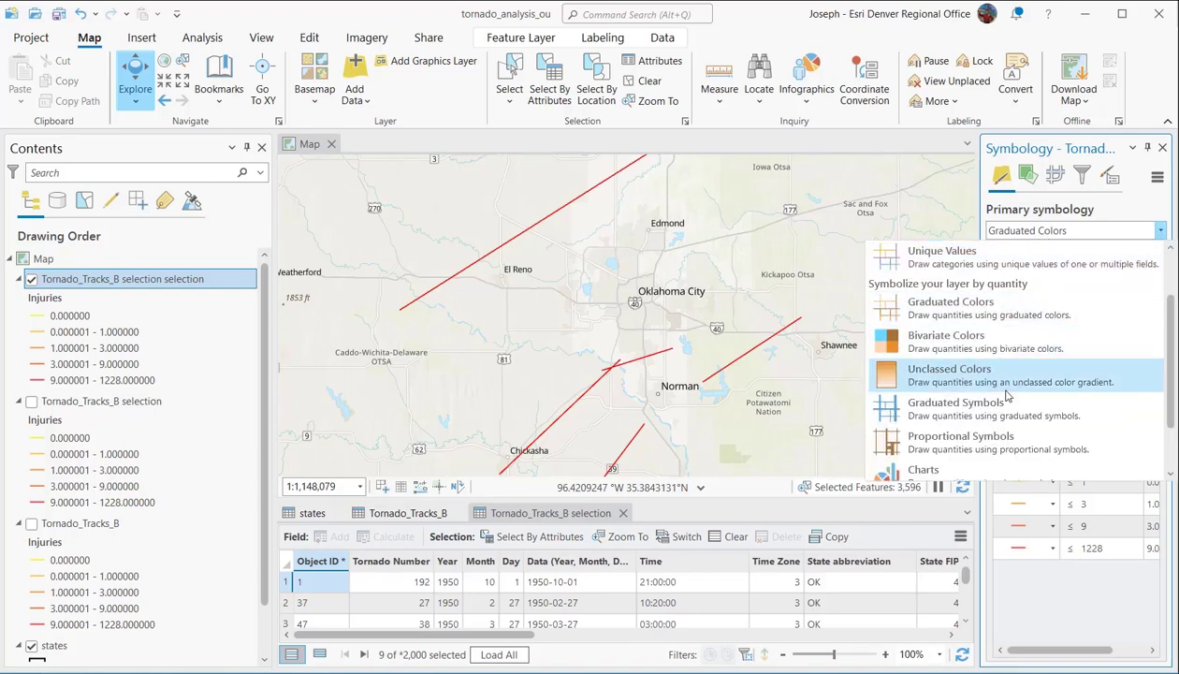
{"action": "left_click", "coordinate": [1005, 406]}
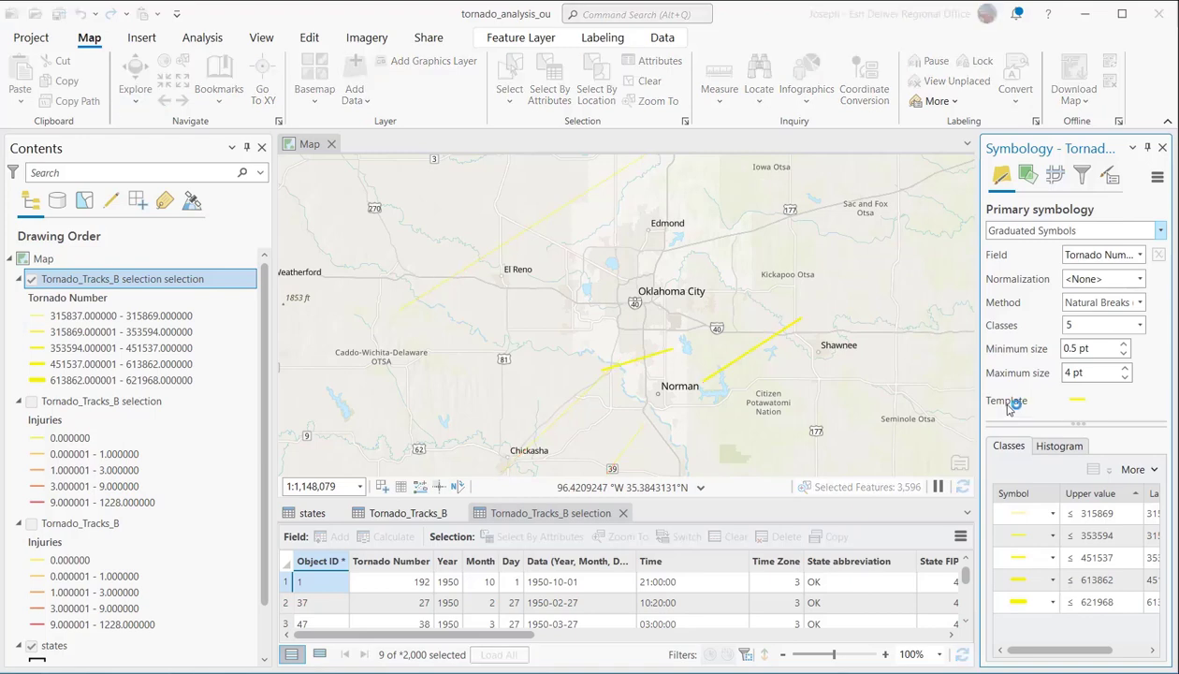
{"action": "left_click", "coordinate": [1078, 400]}
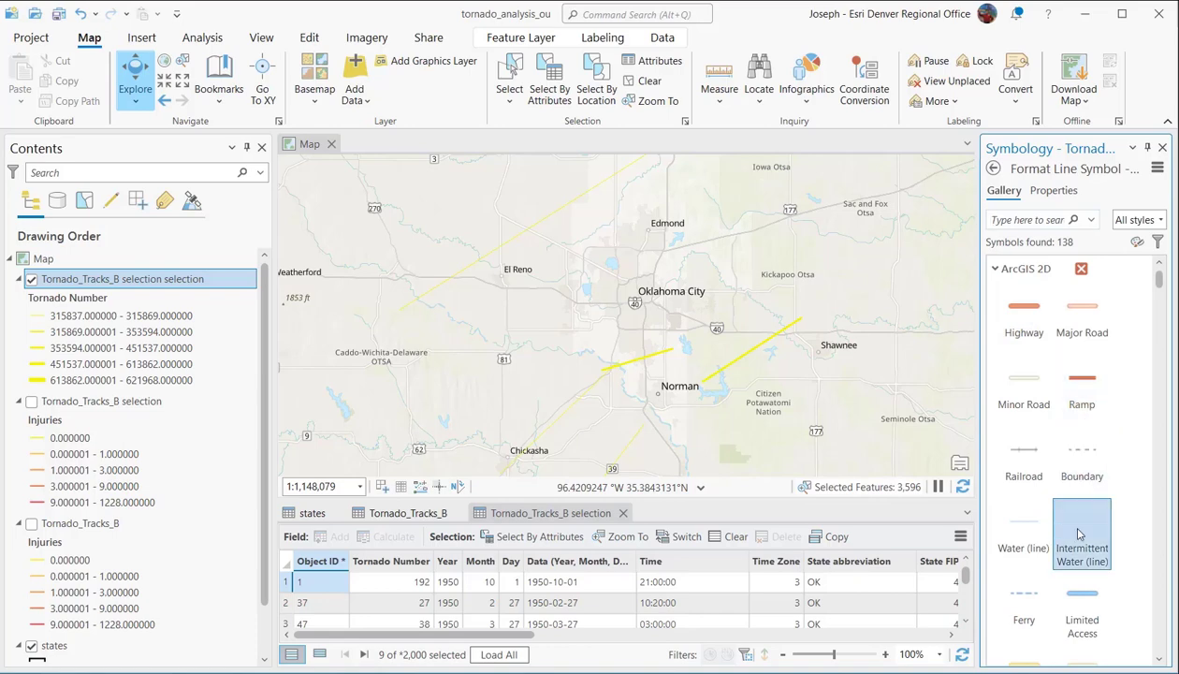
{"action": "scroll", "coordinate": [1080, 535], "scroll_direction": "down", "scroll_amount": 2}
{"action": "scroll", "coordinate": [1066, 580], "scroll_direction": "down", "scroll_amount": 6}
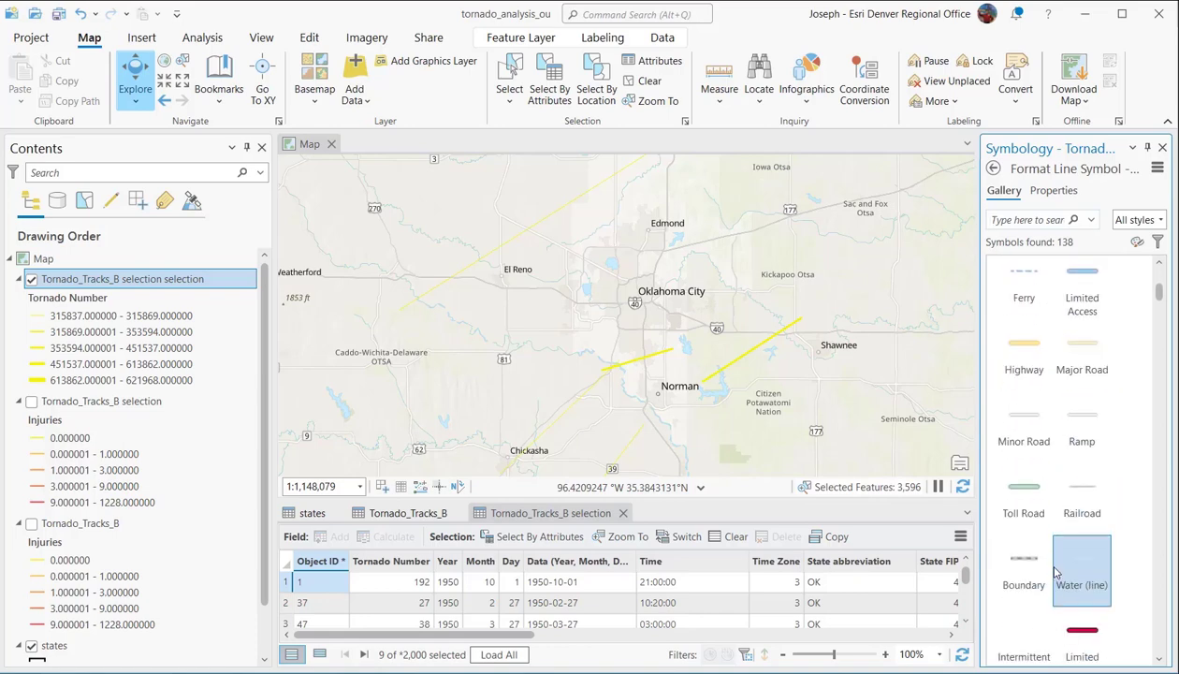
{"action": "scroll", "coordinate": [1055, 568], "scroll_direction": "down", "scroll_amount": 2}
{"action": "left_click", "coordinate": [1057, 558]}
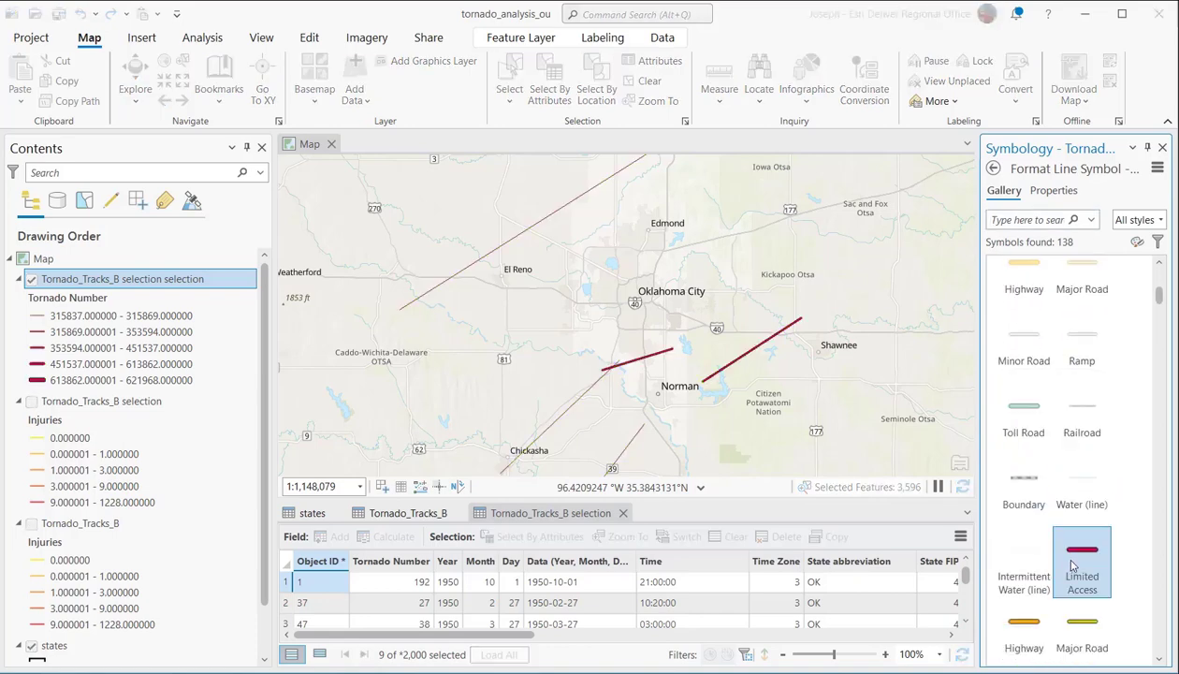
Step: Remove the ArcGIS 2D and ArcGIS 3D styles from the symbol gallery and return to the primary symbology settings
{"action": "scroll", "coordinate": [1026, 276], "scroll_direction": "up", "scroll_amount": 9}
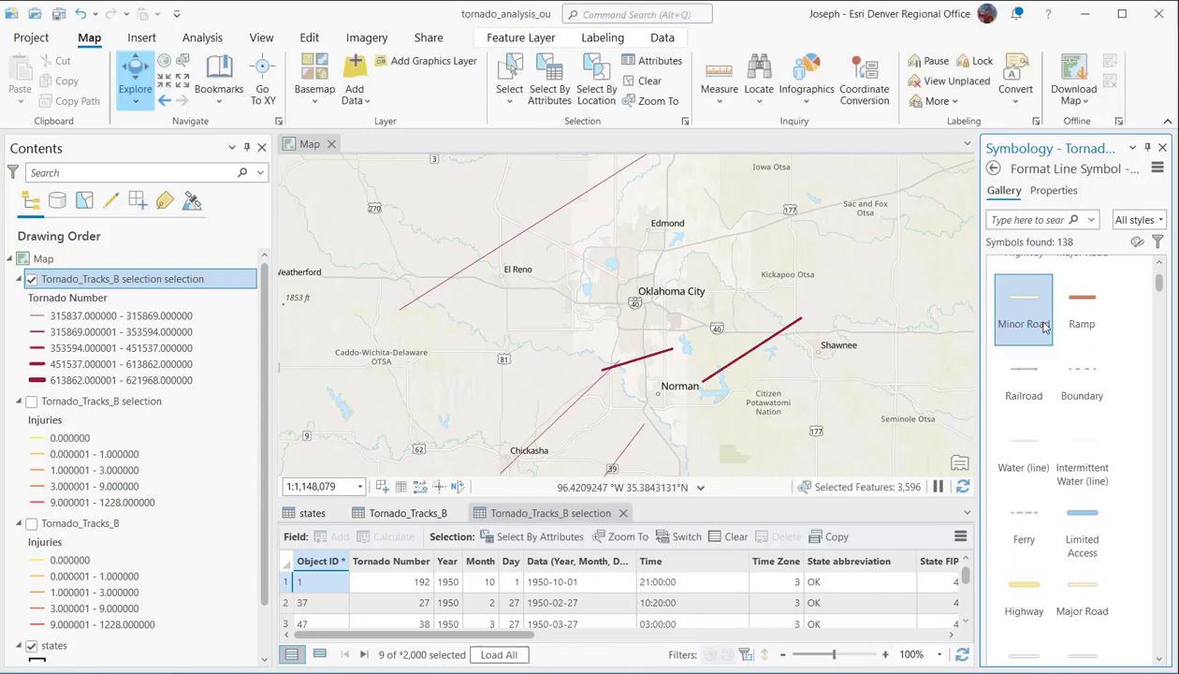
{"action": "left_click", "coordinate": [1080, 269]}
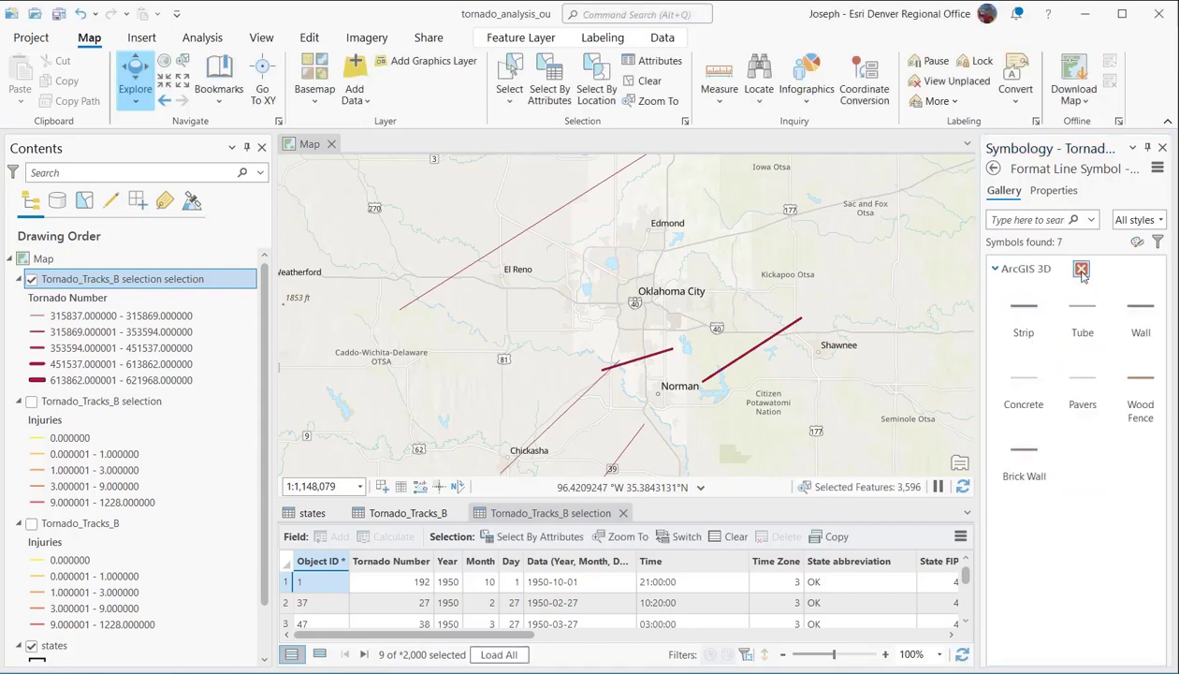
{"action": "left_click", "coordinate": [1081, 269]}
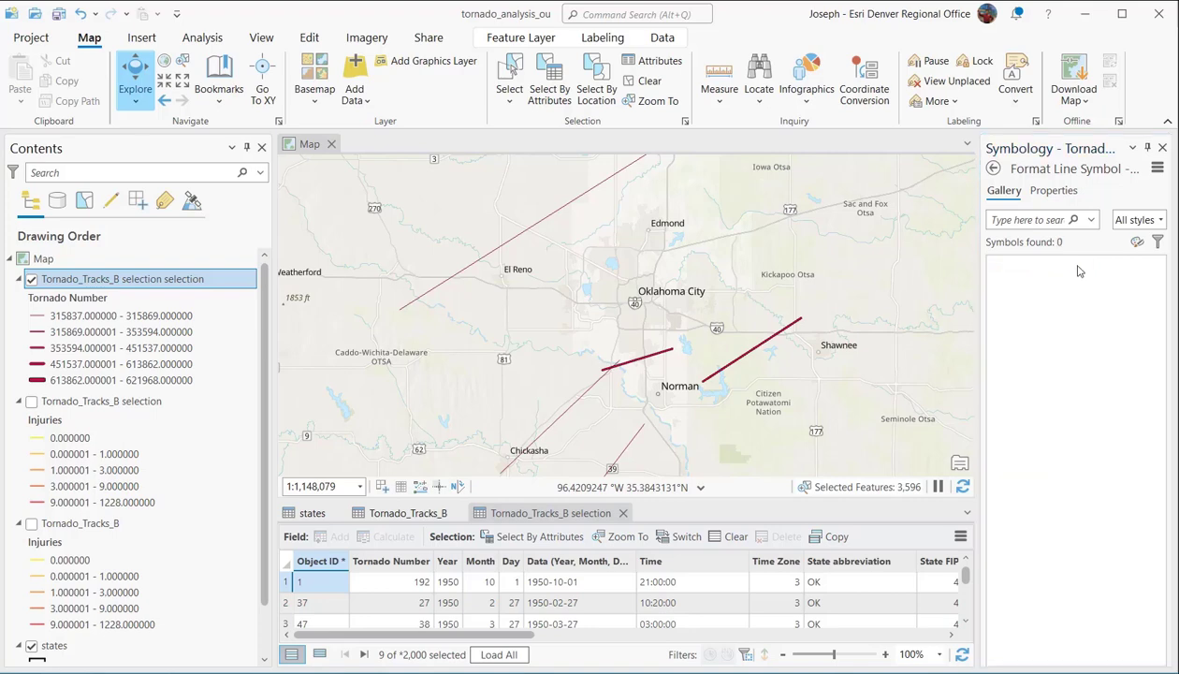
{"action": "left_click", "coordinate": [992, 169]}
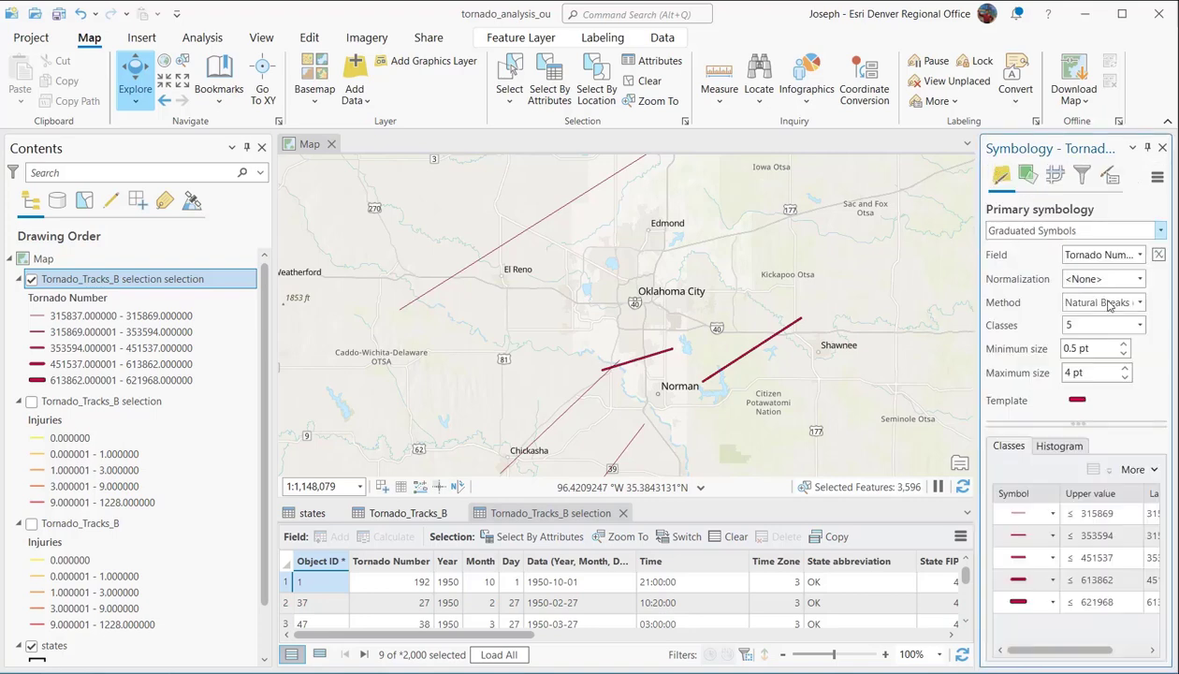
Step: Set the graduated symbols' maximum size to 7 pt and base them on the Injuries field
{"action": "left_click", "coordinate": [1125, 369]}
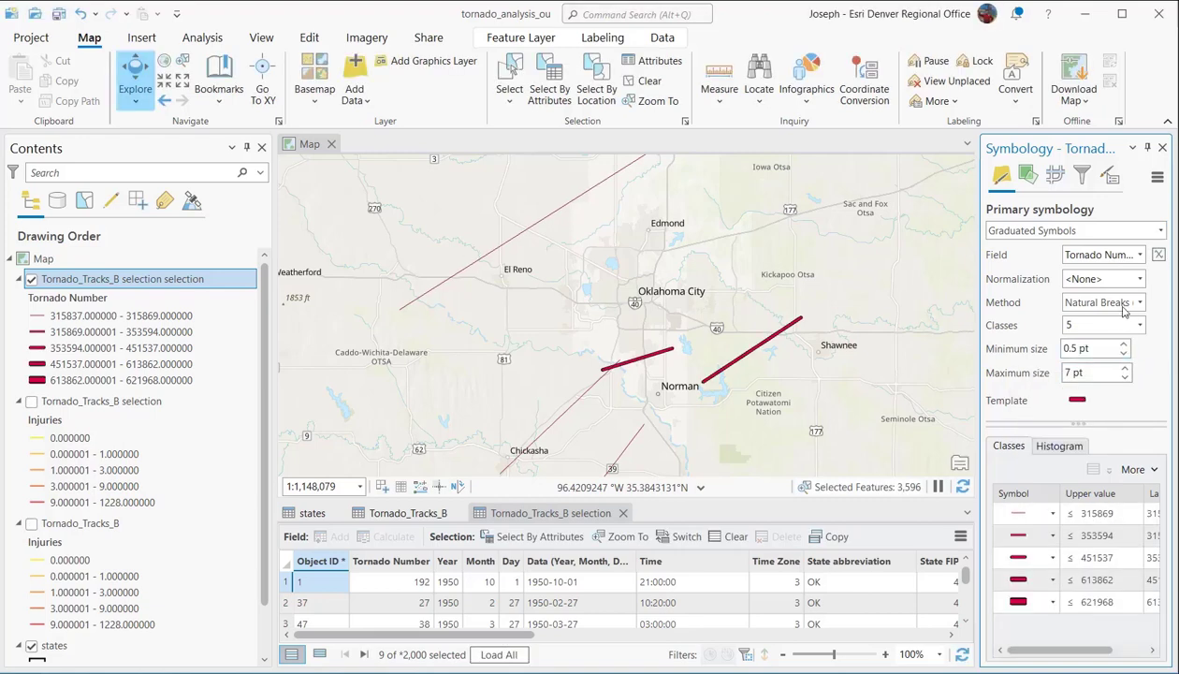
{"action": "left_click", "coordinate": [1121, 263]}
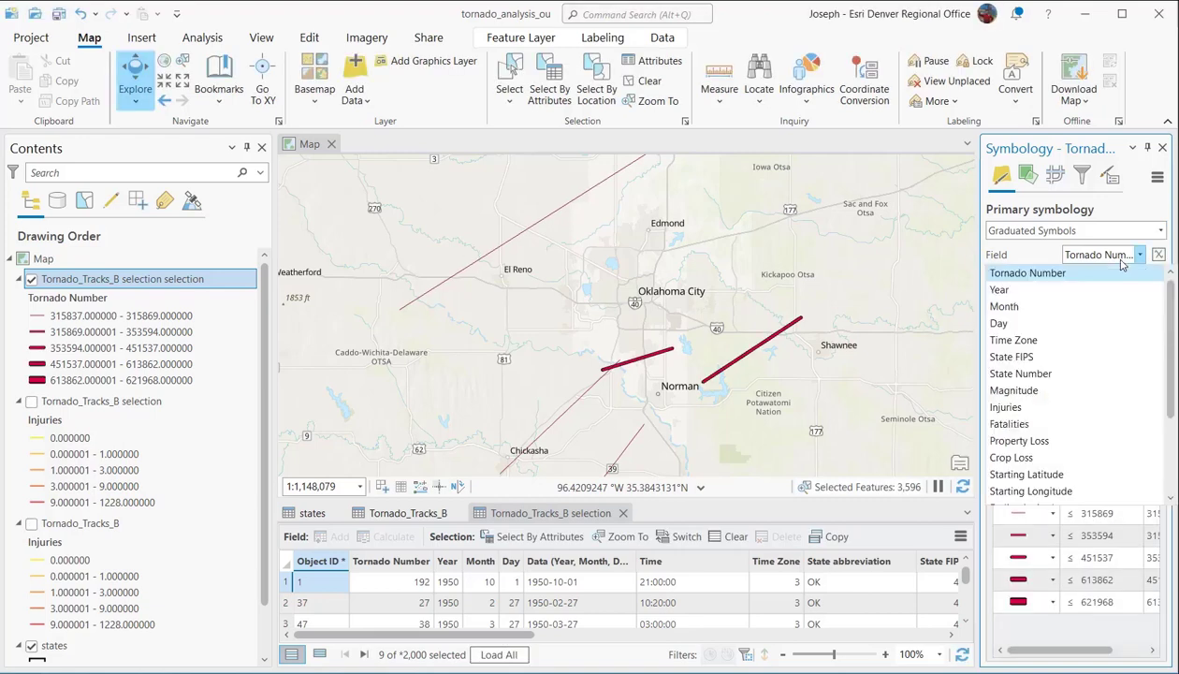
{"action": "left_click", "coordinate": [1048, 407]}
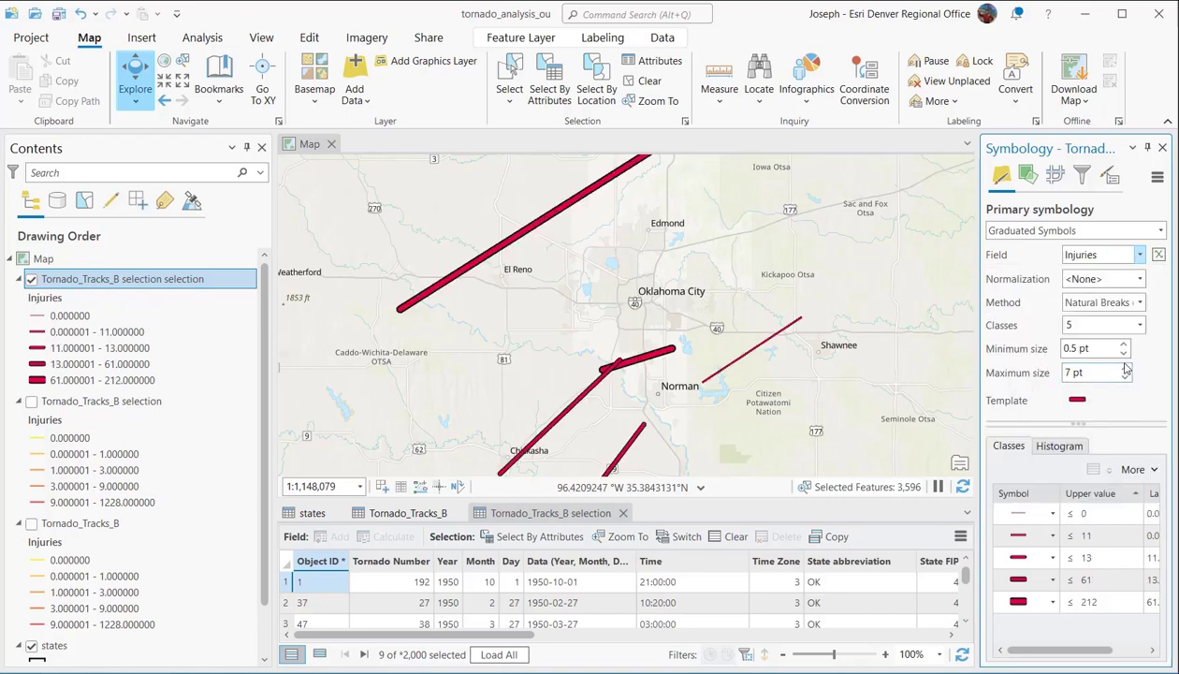
{"action": "left_click", "coordinate": [1060, 558]}
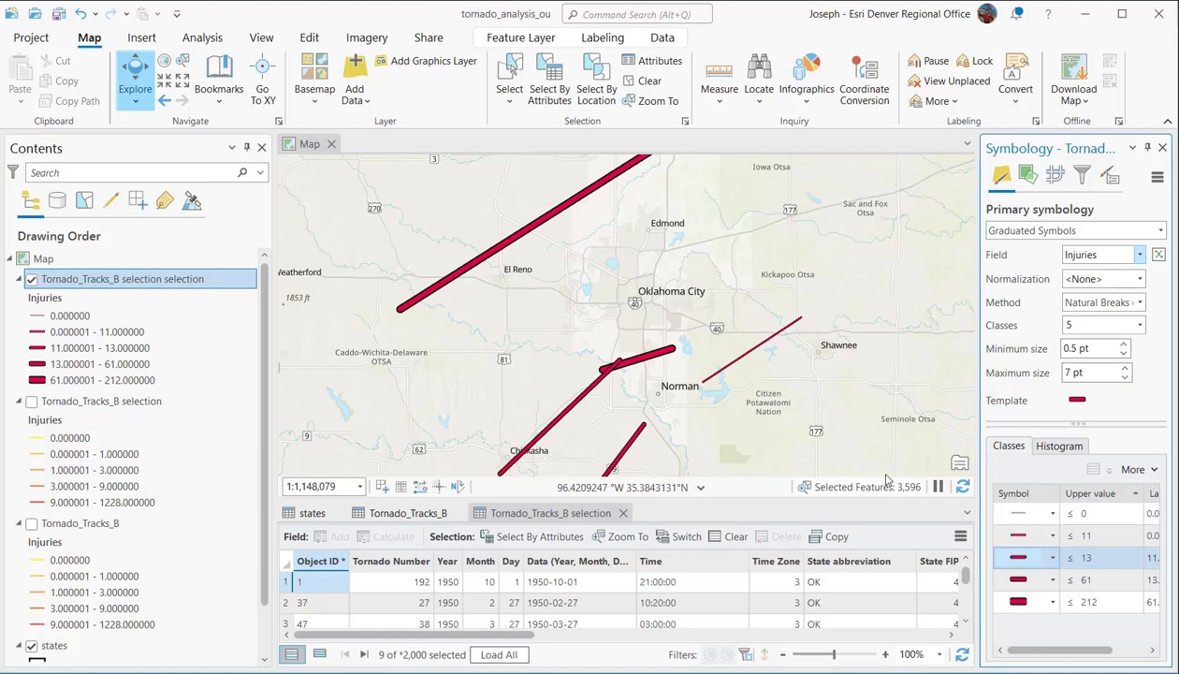
Step: Try to read the pop-up of the long tornado track northwest of Oklahoma City
{"action": "left_click_drag", "start_coordinate": [676, 296], "coordinate": [679, 267]}
{"action": "scroll", "coordinate": [692, 327], "scroll_direction": "down", "scroll_amount": 2}
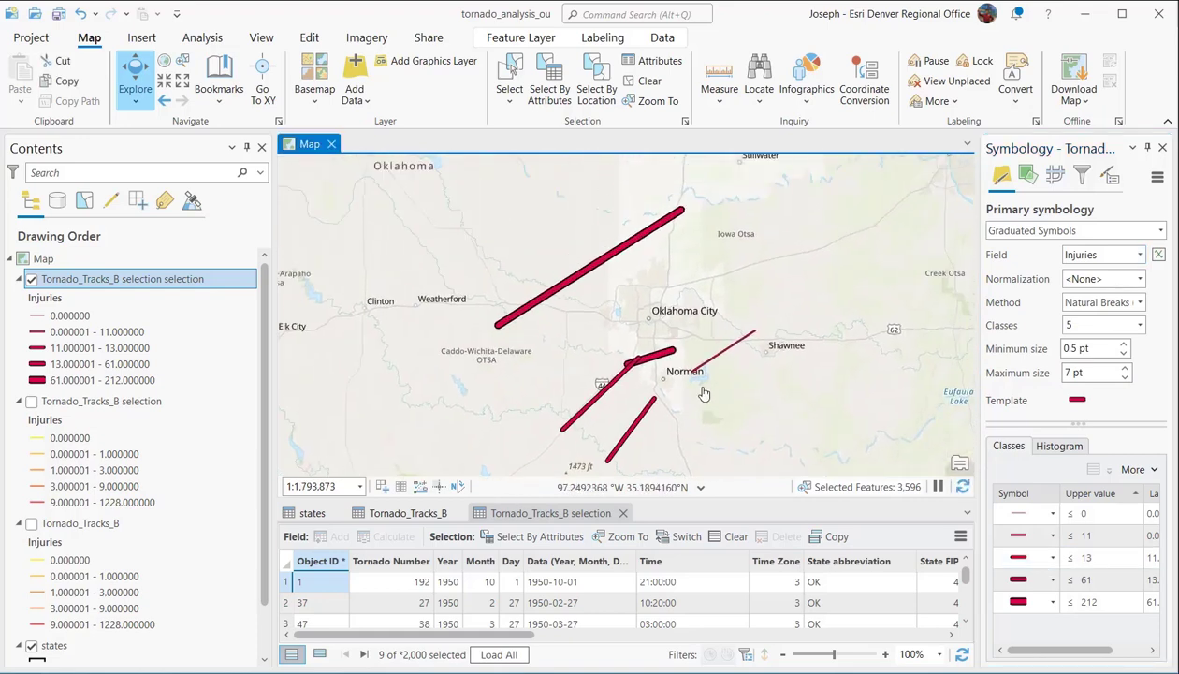
{"action": "left_click", "coordinate": [573, 279]}
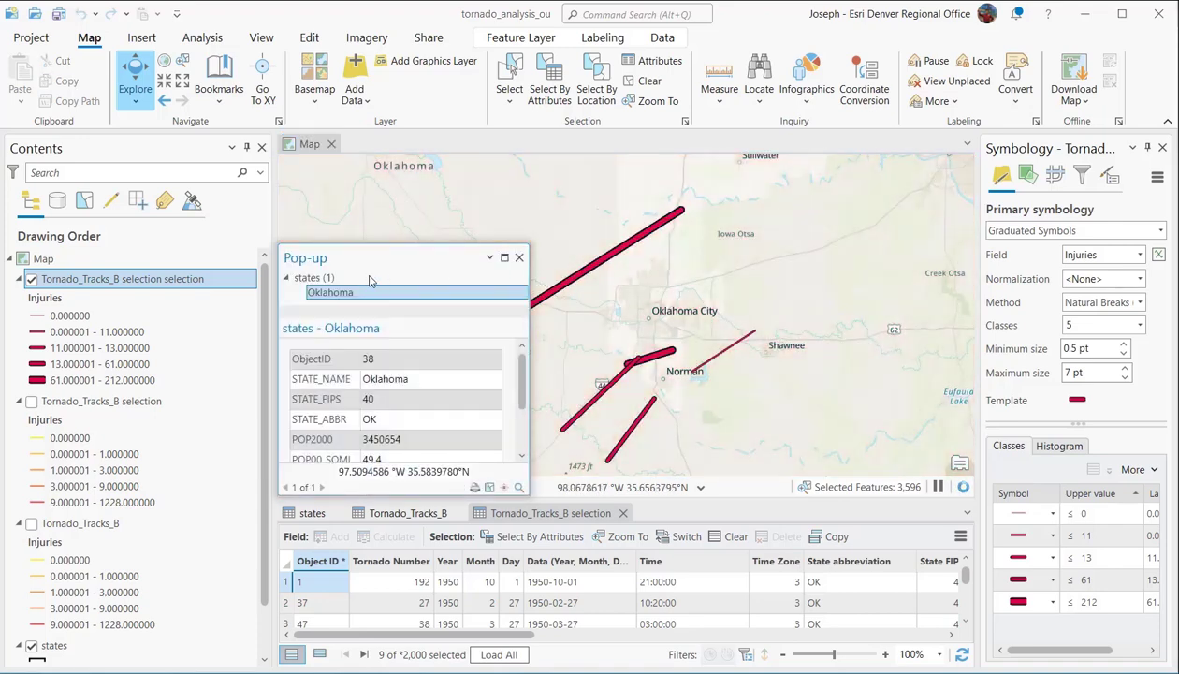
{"action": "left_click", "coordinate": [517, 258]}
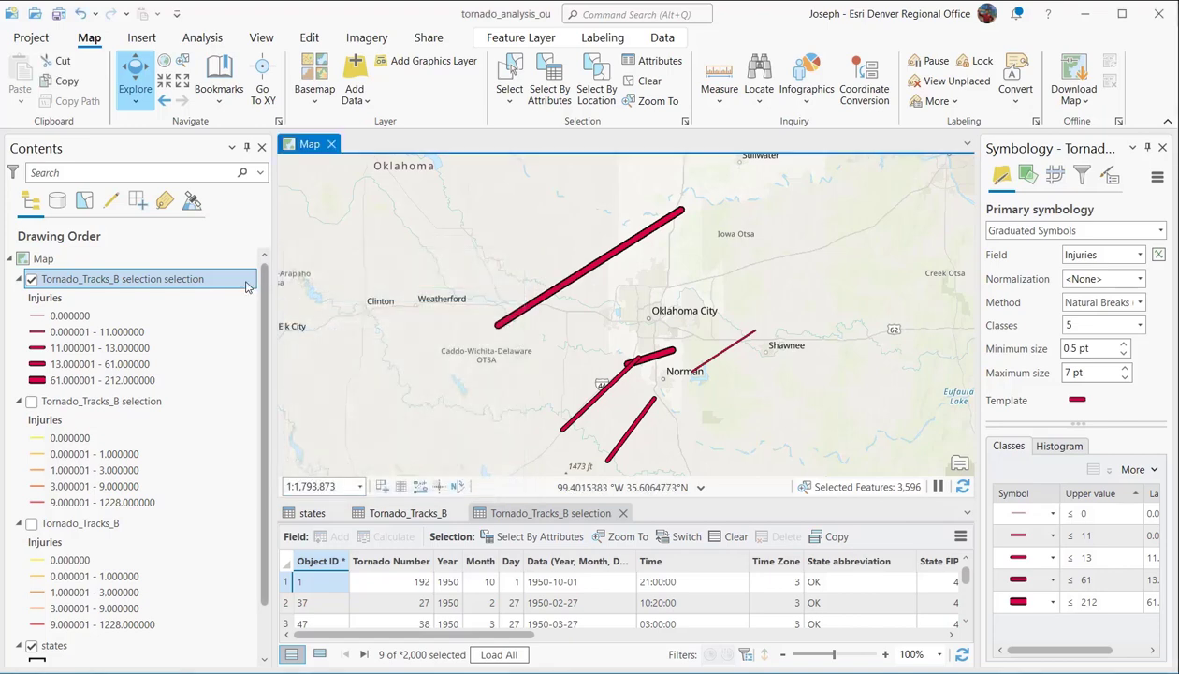
Step: Make the Tornado_Tracks_B selection selection layer the only selectable layer
{"action": "right_click", "coordinate": [230, 280]}
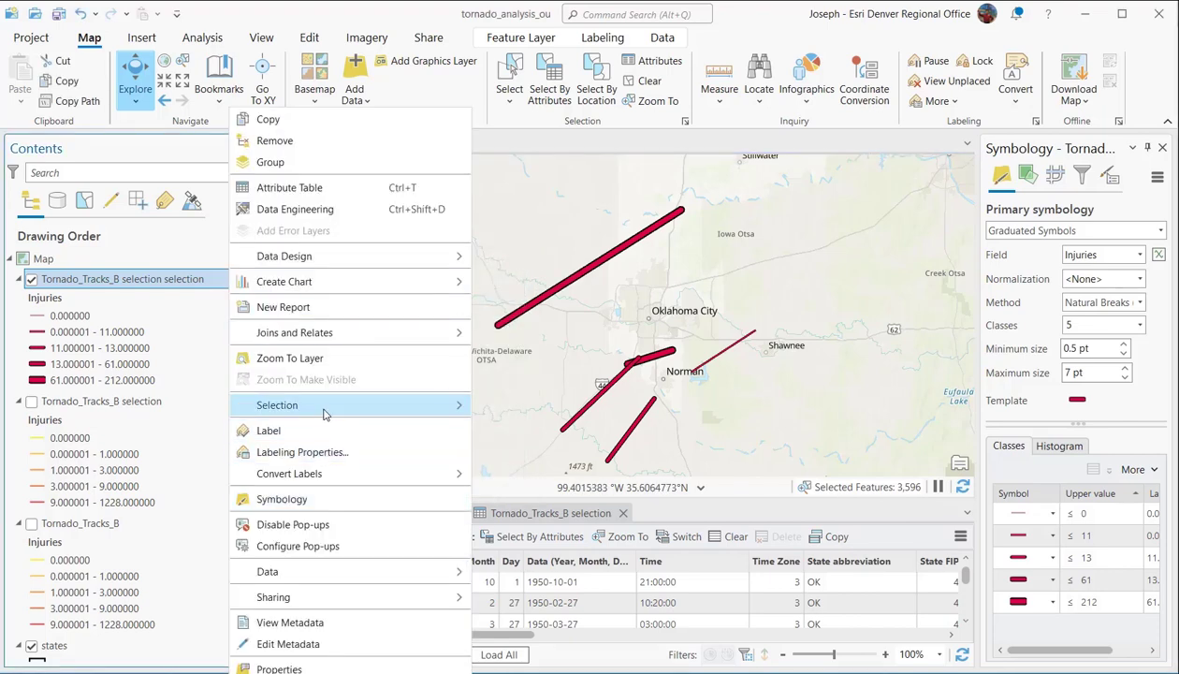
{"action": "mouse_move", "coordinate": [428, 404]}
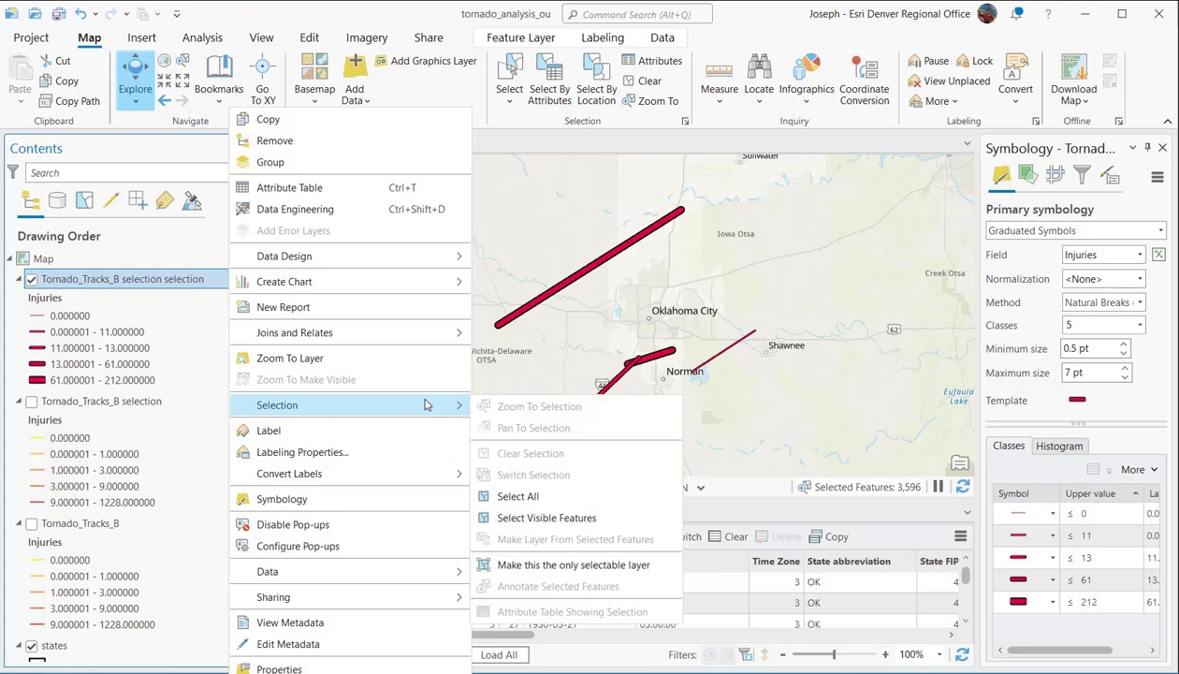
{"action": "left_click", "coordinate": [573, 565]}
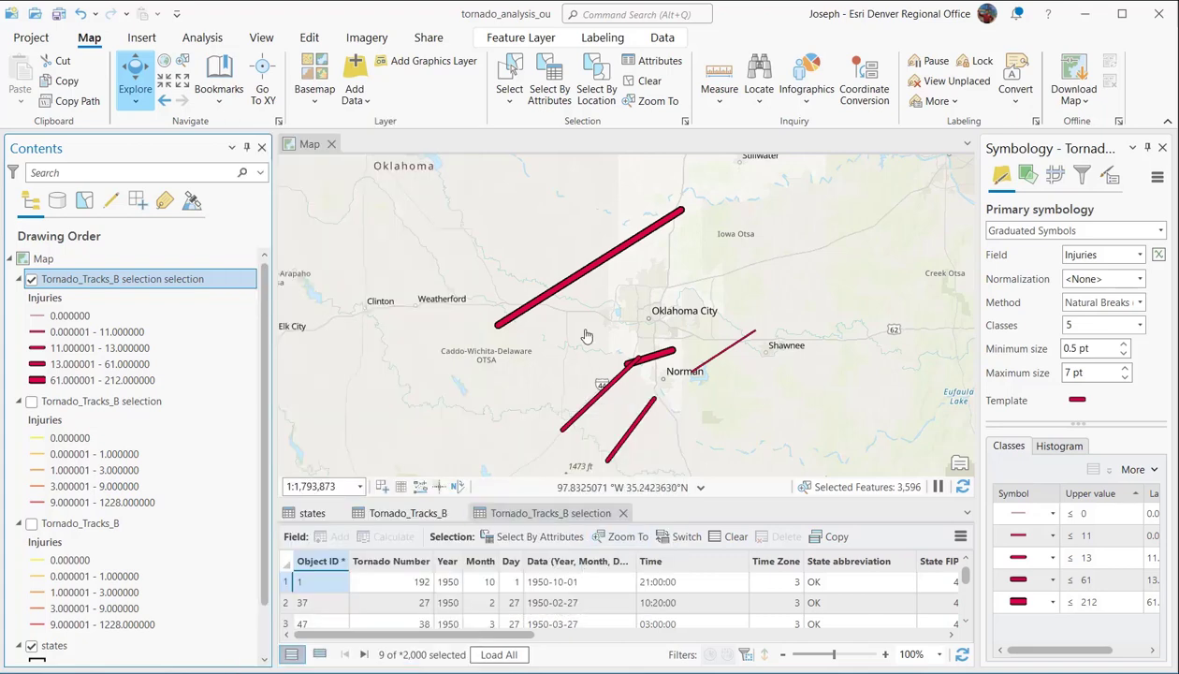
Step: Examine the pop-ups of the thick tornado tracks northwest of Oklahoma City and just north of Norman, then close the pop-up
{"action": "left_click", "coordinate": [580, 273]}
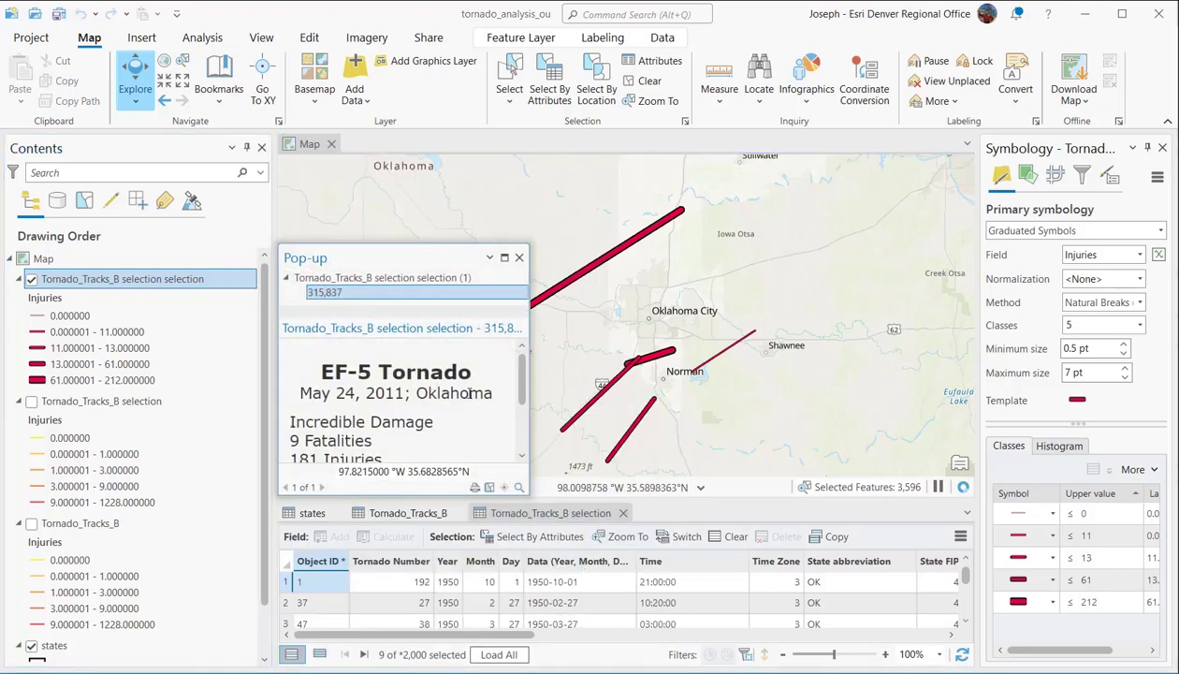
{"action": "scroll", "coordinate": [469, 393], "scroll_direction": "down", "scroll_amount": 1}
{"action": "left_click", "coordinate": [520, 259]}
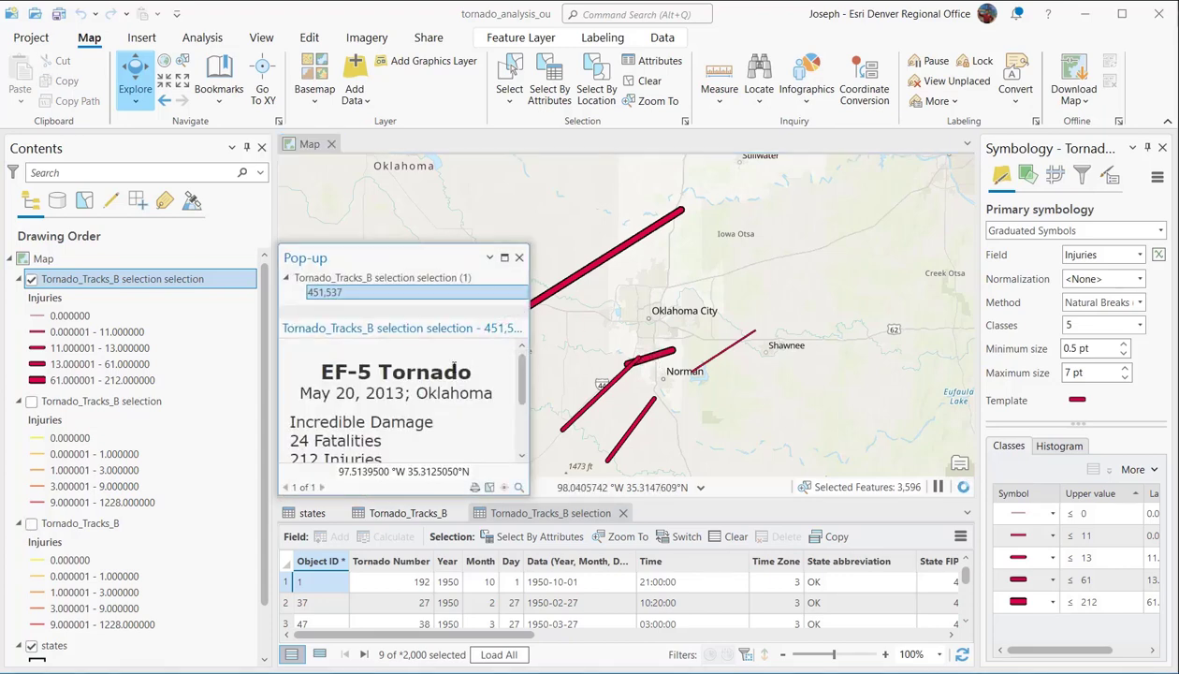
{"action": "scroll", "coordinate": [454, 366], "scroll_direction": "down", "scroll_amount": 1}
{"action": "scroll", "coordinate": [458, 366], "scroll_direction": "up", "scroll_amount": 1}
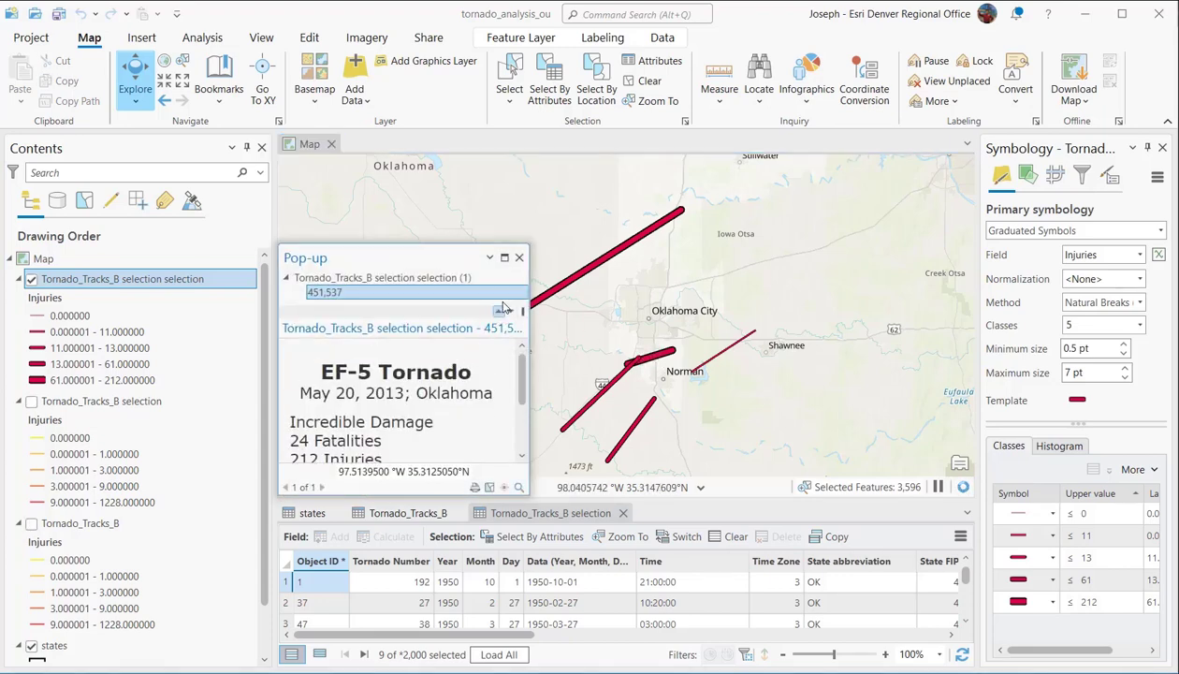
{"action": "left_click", "coordinate": [519, 258]}
{"action": "left_click", "coordinate": [719, 360]}
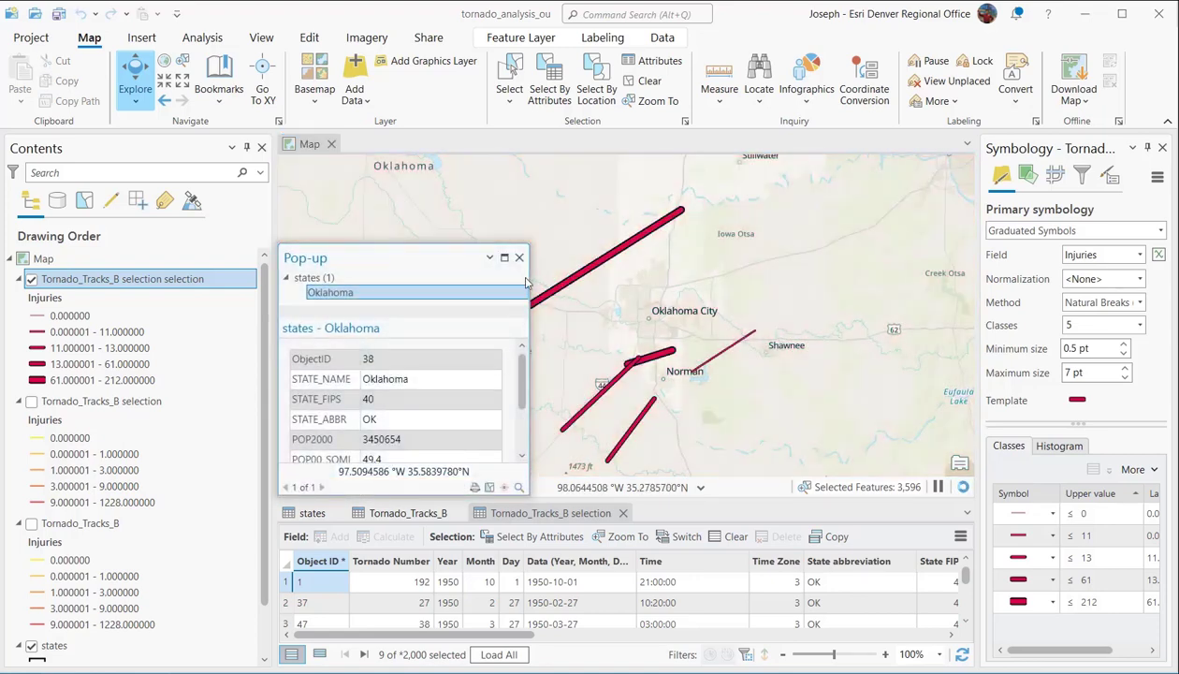
{"action": "left_click", "coordinate": [519, 258]}
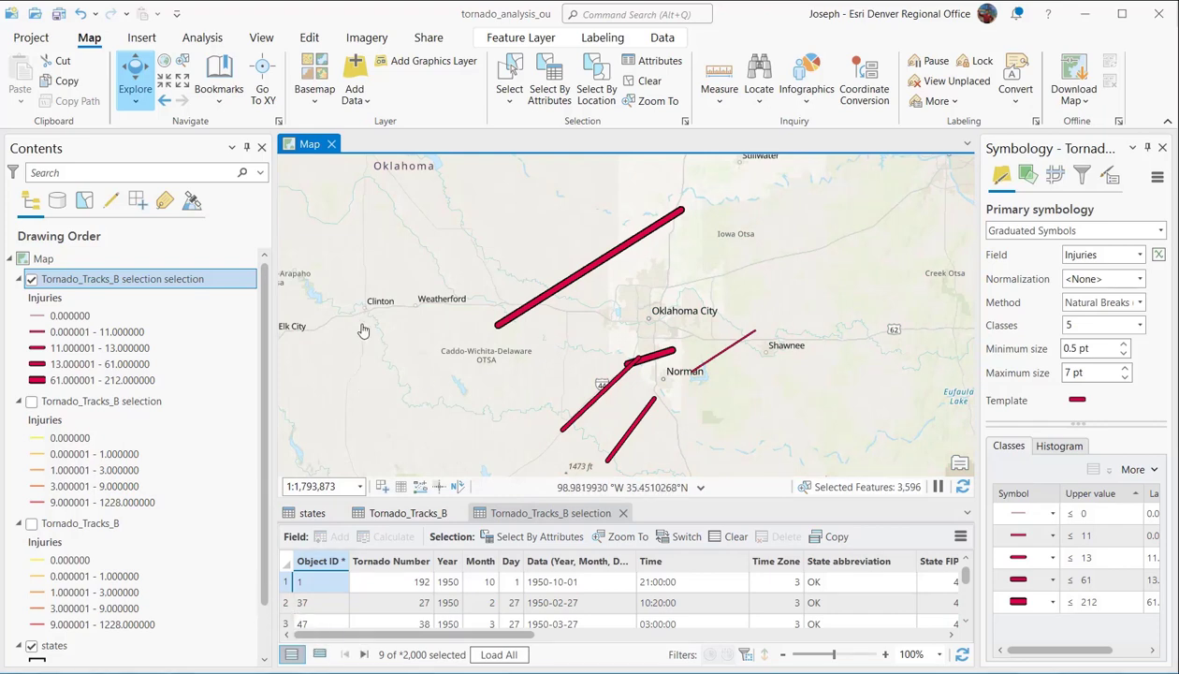
Step: Switch the basemap to Imagery Hybrid and inspect the tornado tracks crossing Moore and Newcastle up close
{"action": "left_click", "coordinate": [325, 94]}
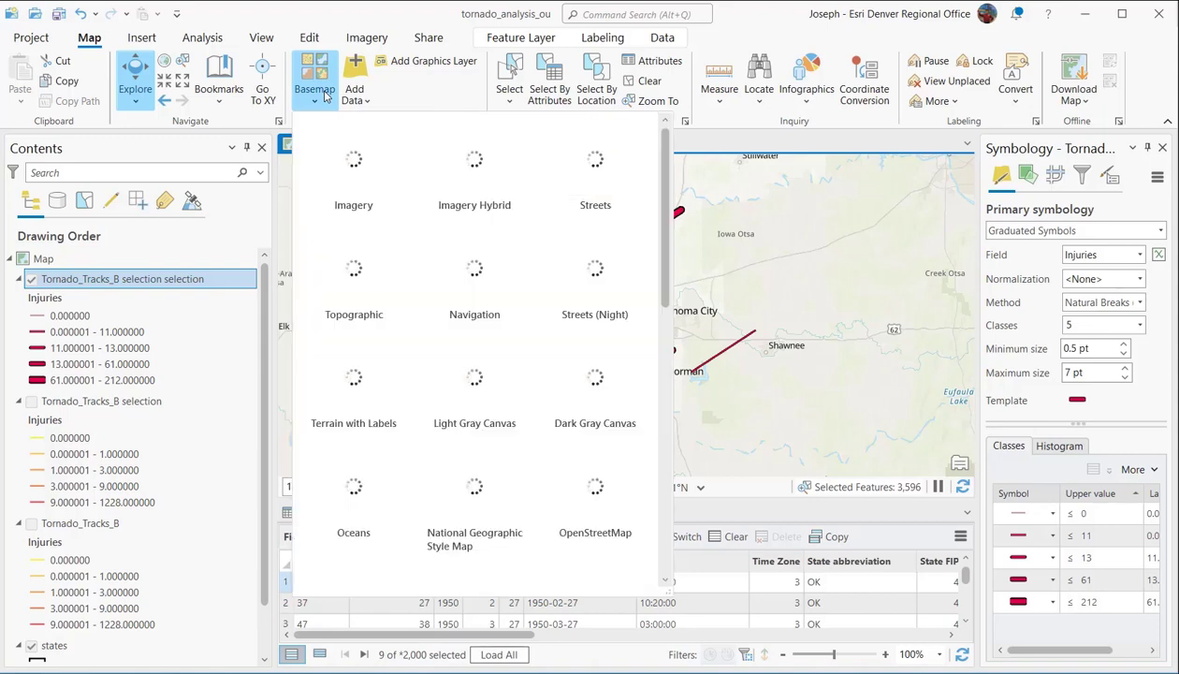
{"action": "left_click", "coordinate": [465, 191]}
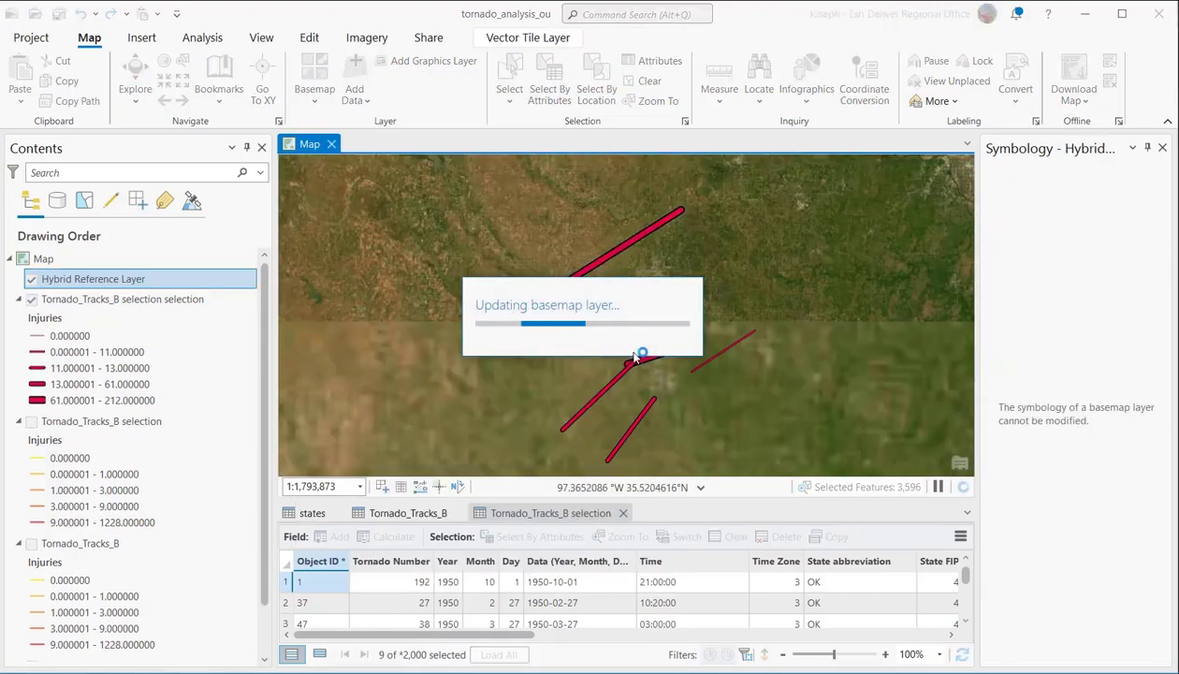
{"action": "scroll", "coordinate": [651, 372], "scroll_direction": "up", "scroll_amount": 5}
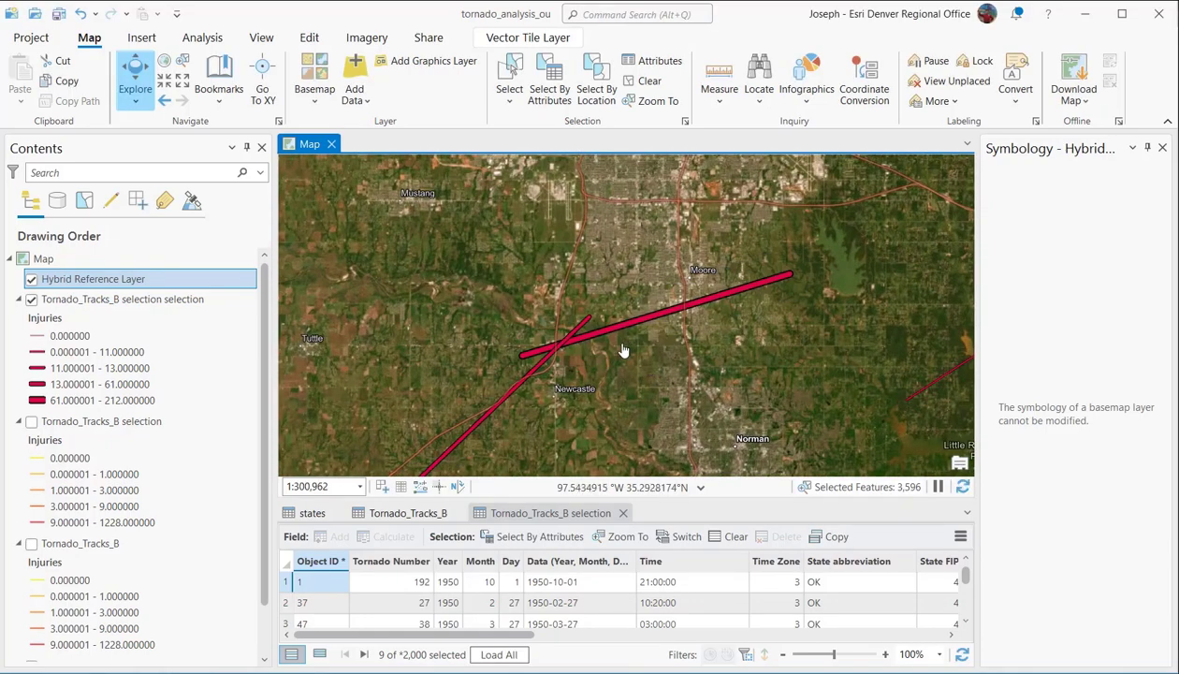
{"action": "left_click", "coordinate": [967, 515]}
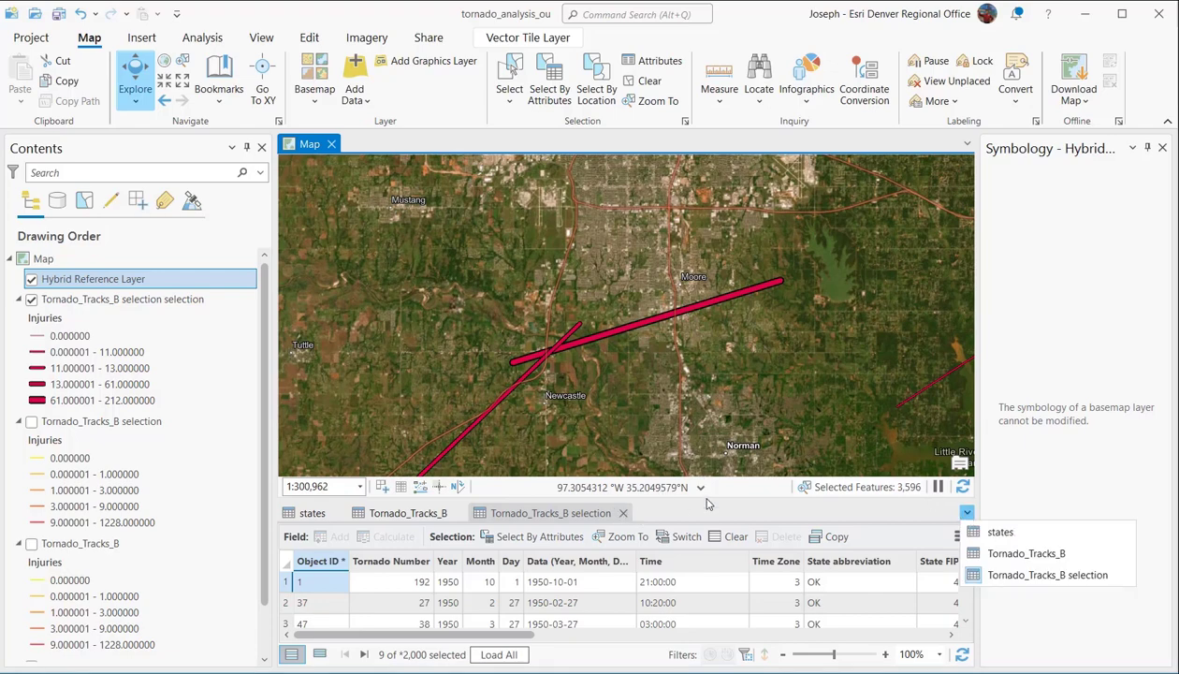
{"action": "scroll", "coordinate": [639, 346], "scroll_direction": "up", "scroll_amount": 2}
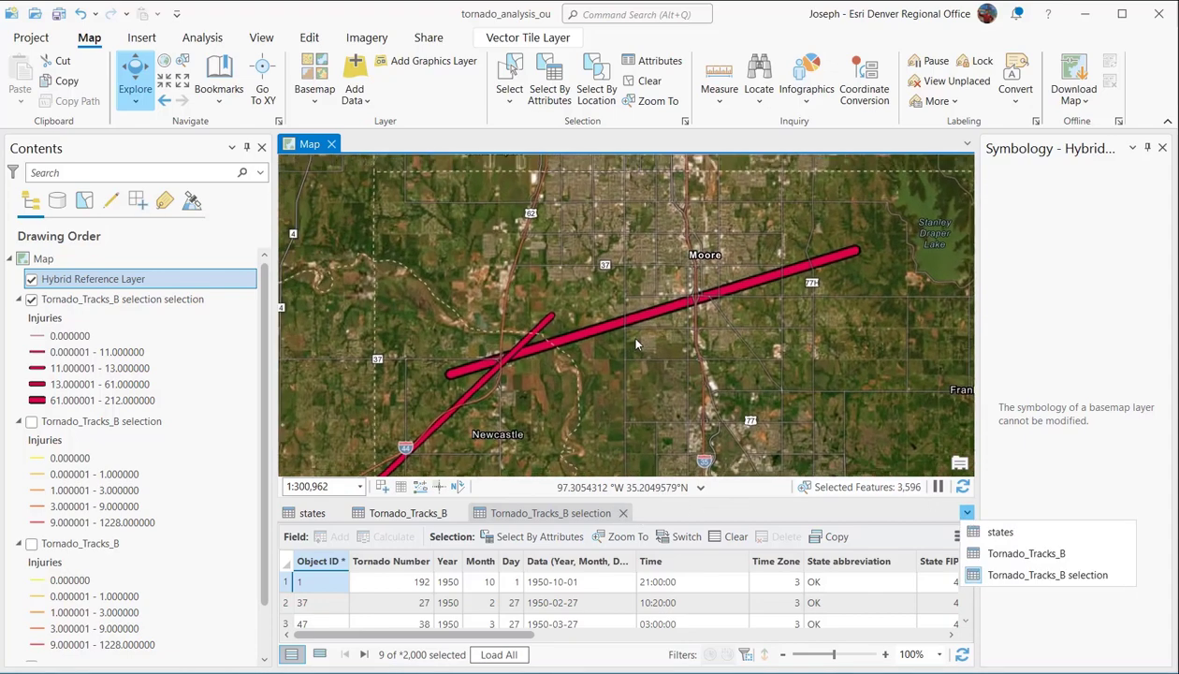
{"action": "left_click_drag", "start_coordinate": [661, 356], "coordinate": [711, 273]}
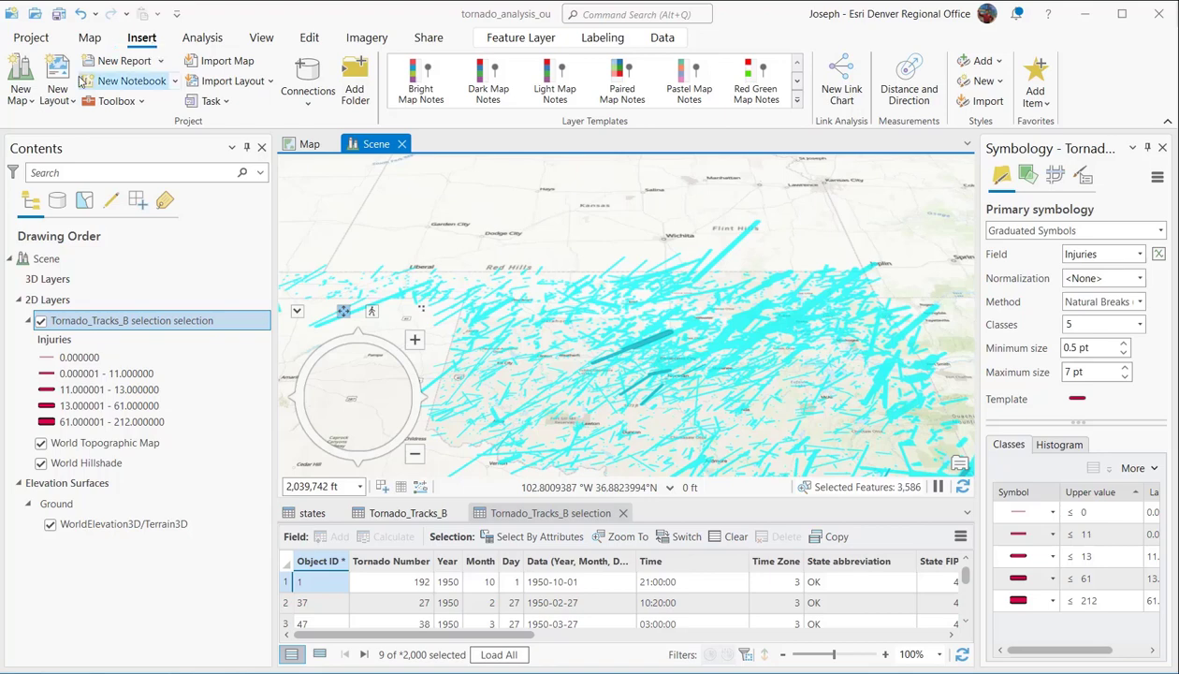
Step: Check the options for new maps and scenes, and examine the Oklahoma tornado tracks in the 3D scene from an oblique angle
{"action": "left_click", "coordinate": [32, 101]}
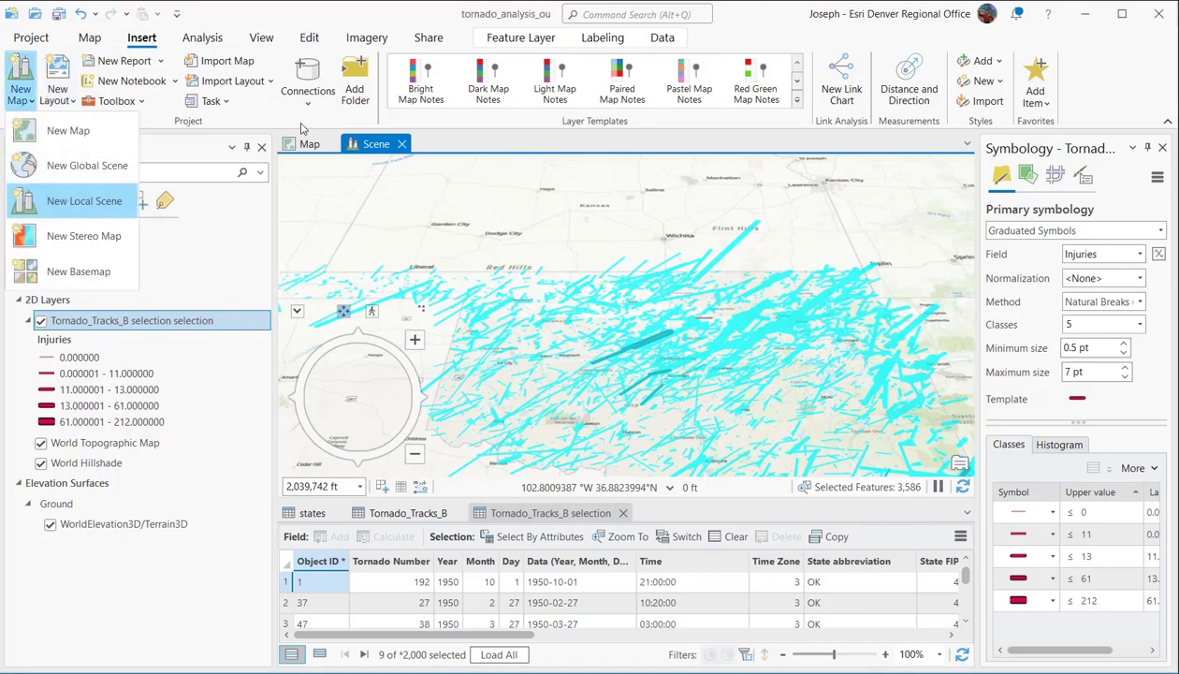
{"action": "left_click_drag", "start_coordinate": [603, 362], "coordinate": [721, 378]}
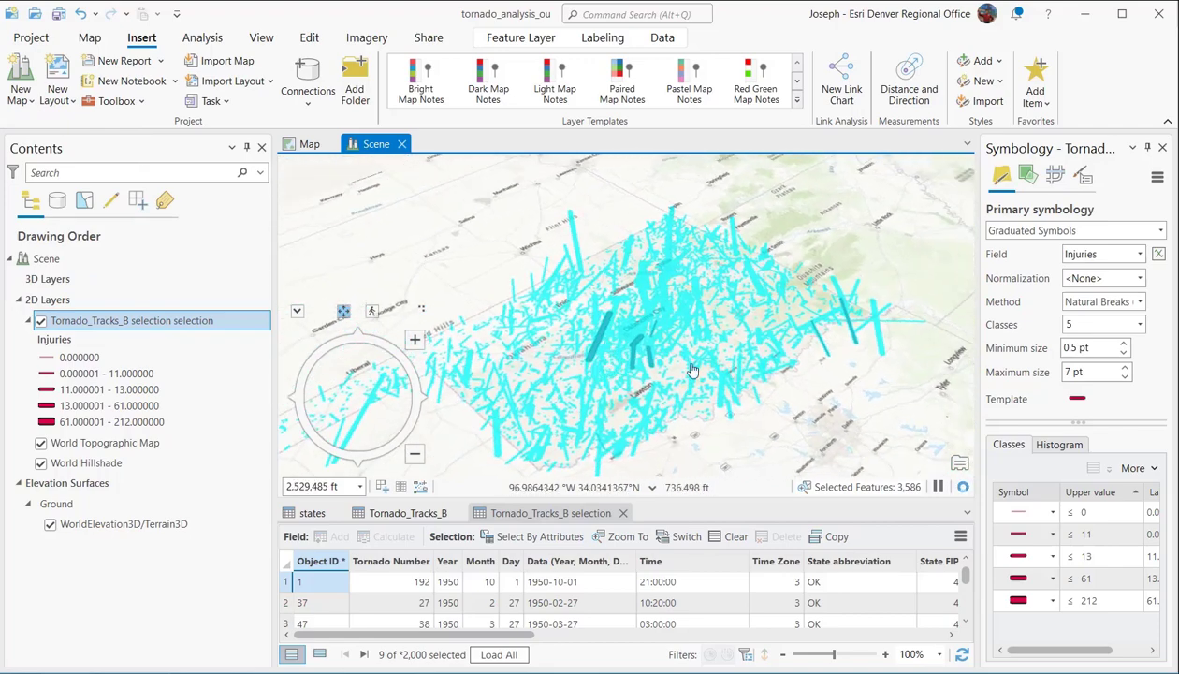
{"action": "scroll", "coordinate": [642, 372], "scroll_direction": "up", "scroll_amount": 5}
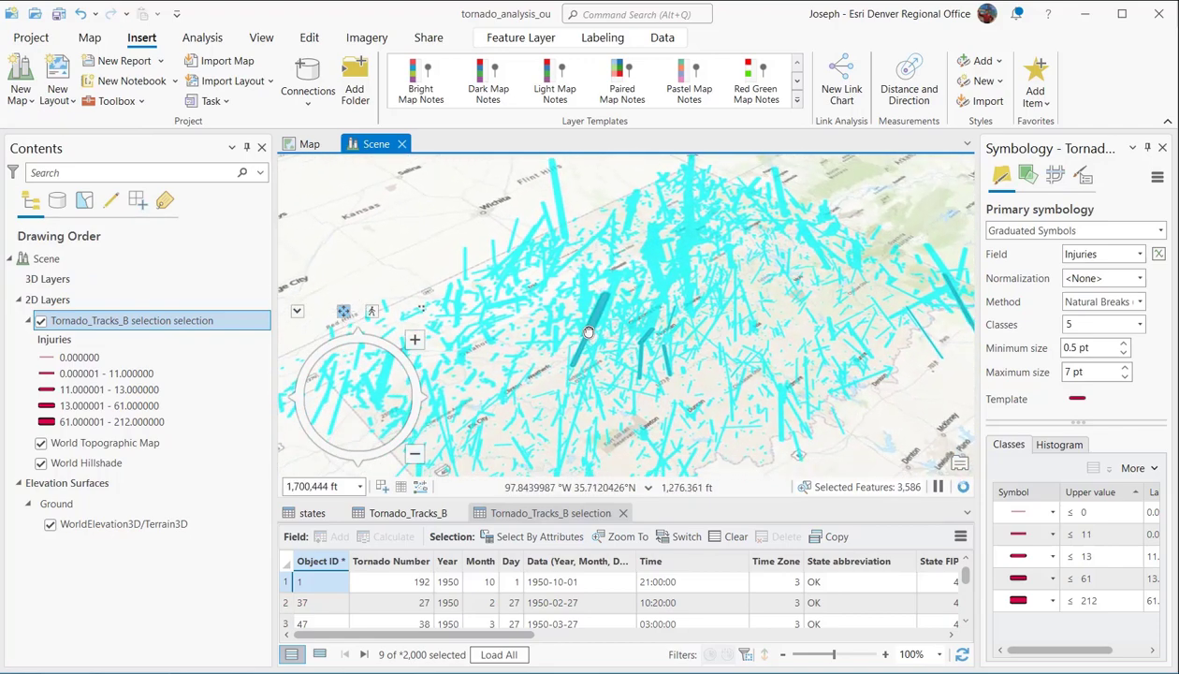
Step: Inspect the thick tornado tracks around Oklahoma City and Norman in the 3D scene, and view all Oklahoma tracks from a rotated angle
{"action": "scroll", "coordinate": [602, 325], "scroll_direction": "up", "scroll_amount": 5}
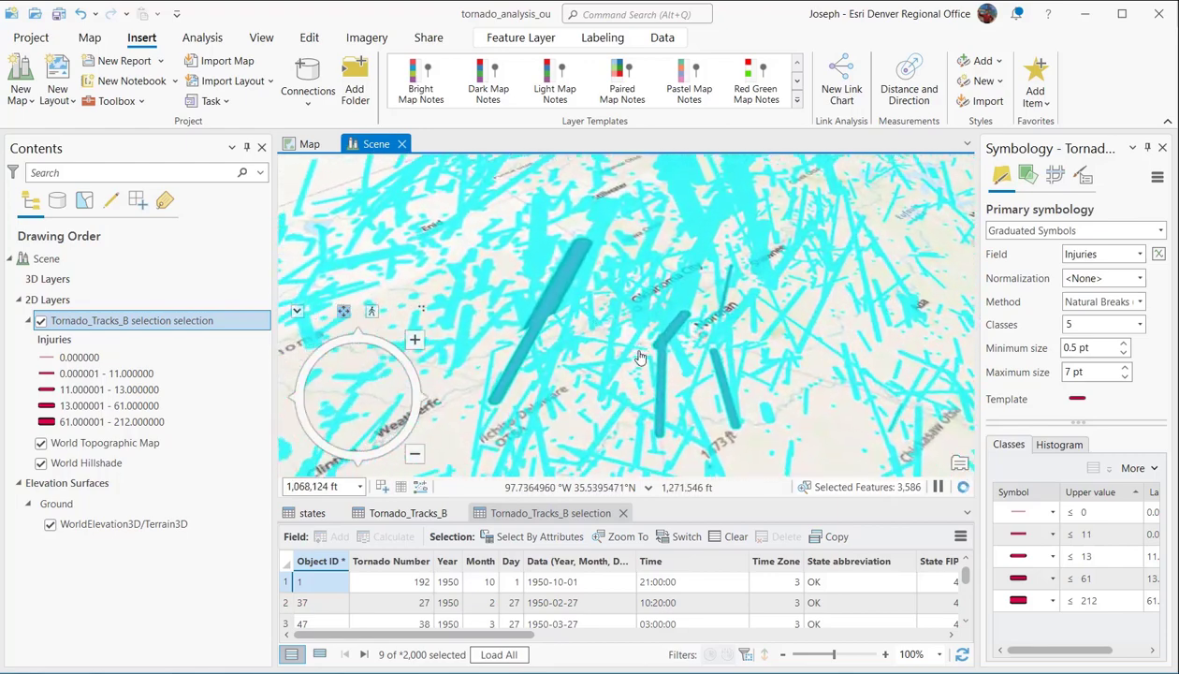
{"action": "scroll", "coordinate": [629, 333], "scroll_direction": "down", "scroll_amount": 1}
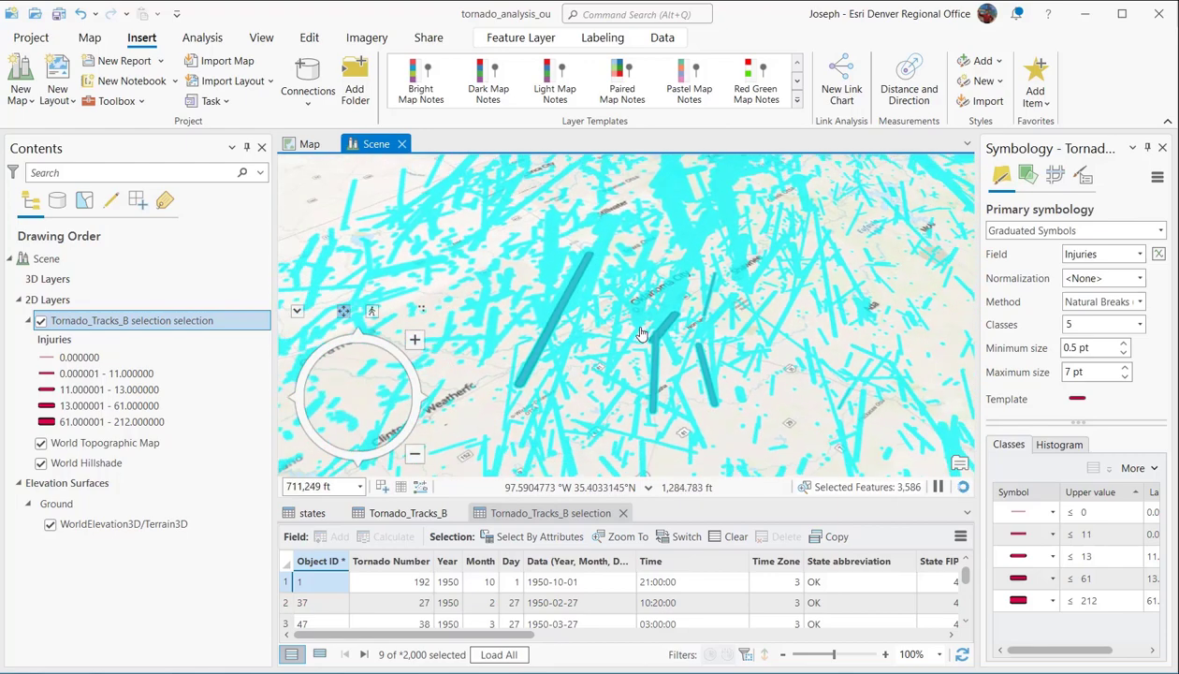
{"action": "scroll", "coordinate": [658, 334], "scroll_direction": "down", "scroll_amount": 1}
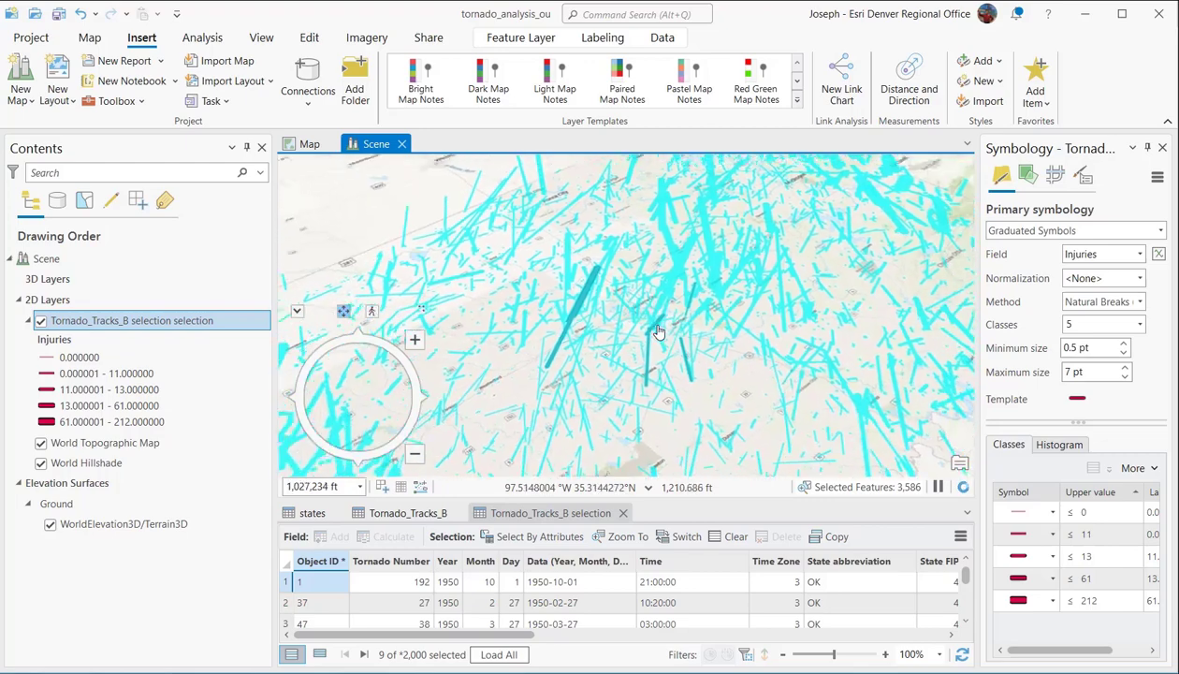
{"action": "scroll", "coordinate": [659, 334], "scroll_direction": "down", "scroll_amount": 4}
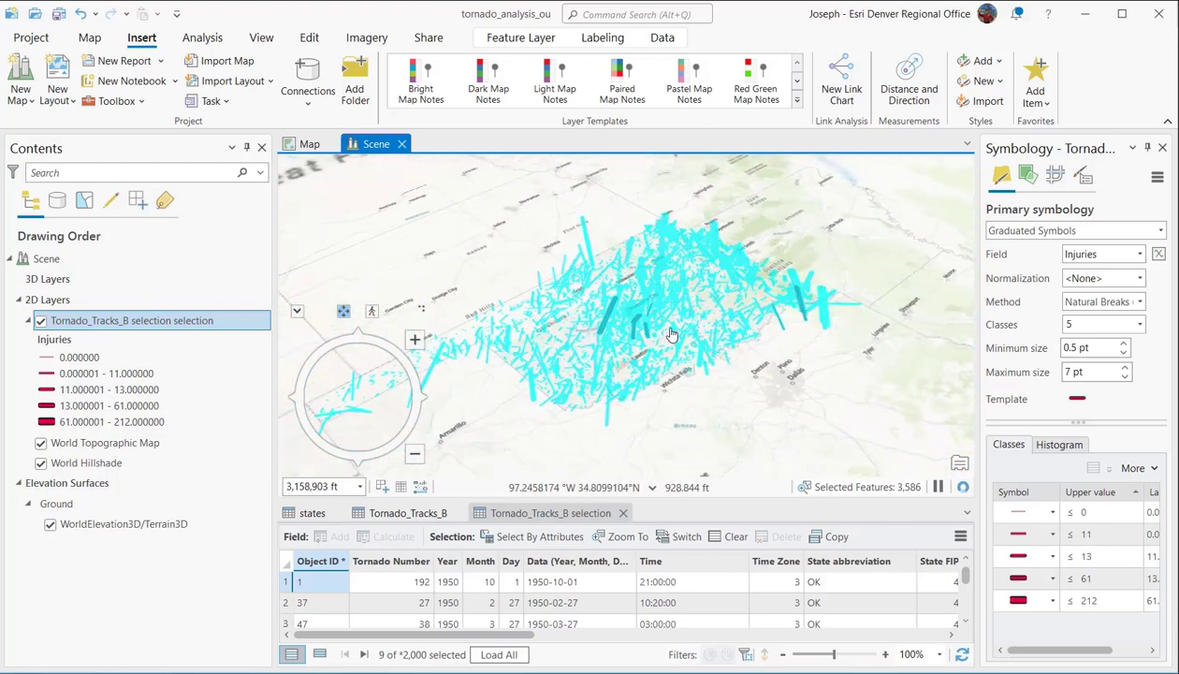
{"action": "left_click", "coordinate": [670, 331]}
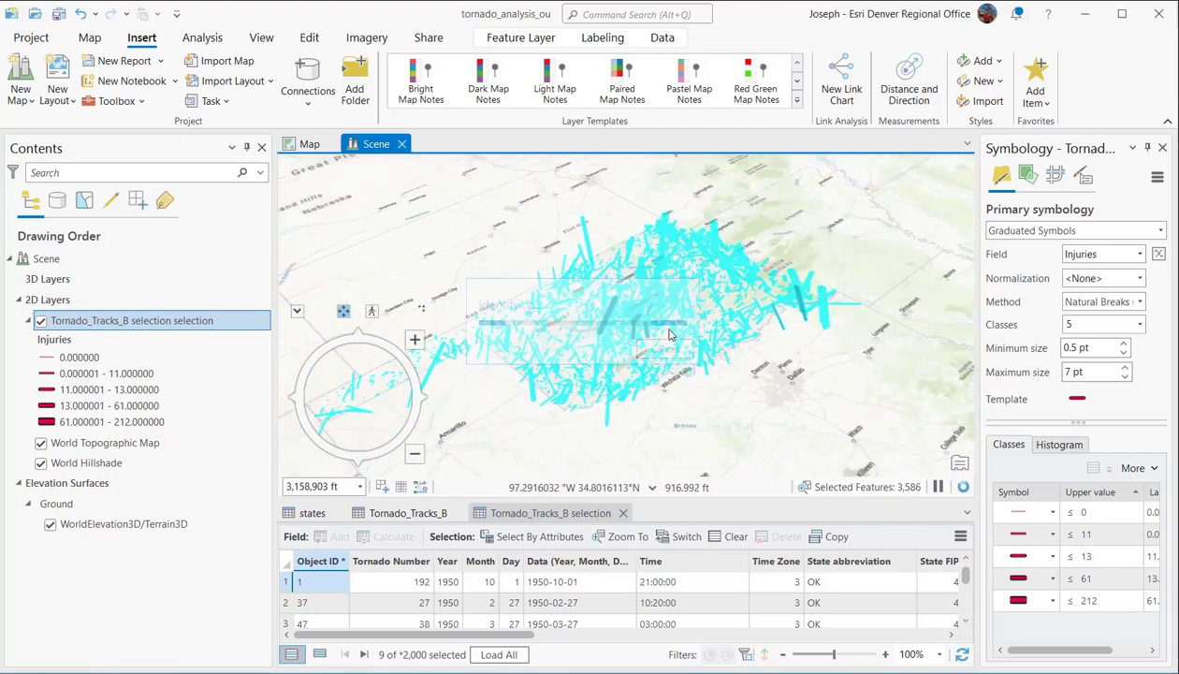
{"action": "left_click_drag", "start_coordinate": [668, 352], "coordinate": [531, 346]}
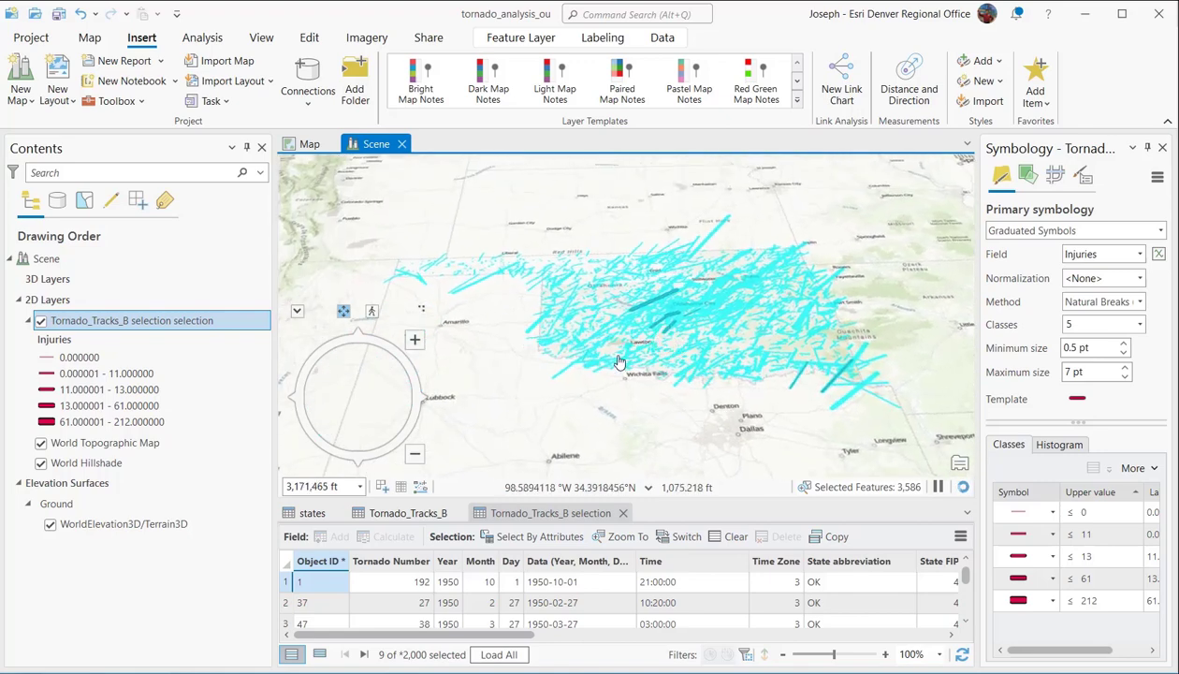